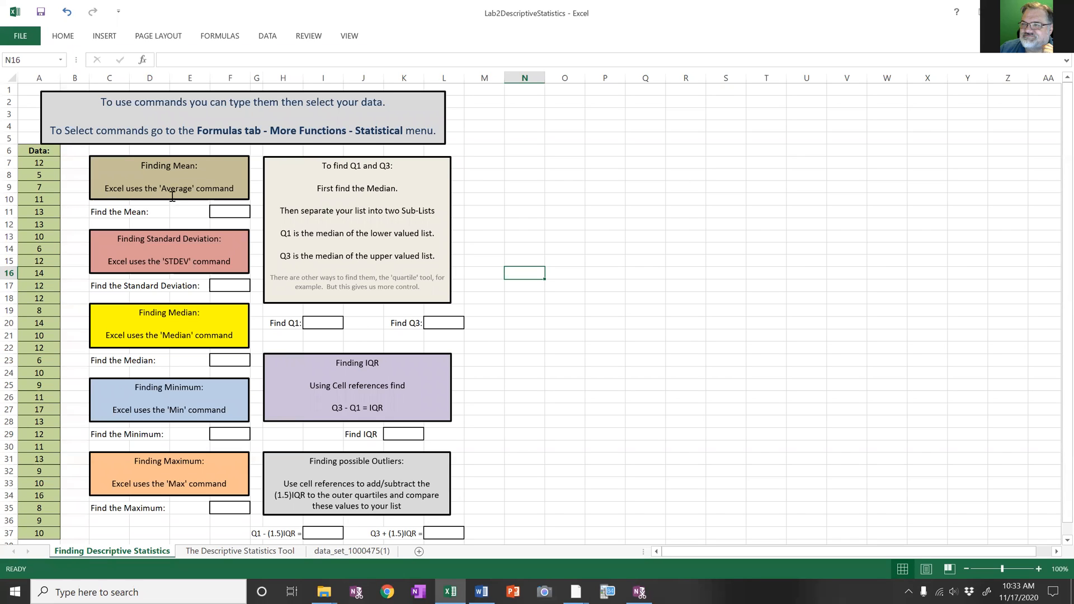
# Step: Enter the formula =AVERAGE(A7:A37) in cell F11 beside "Find the Mean"
pyautogui.click(229, 212)
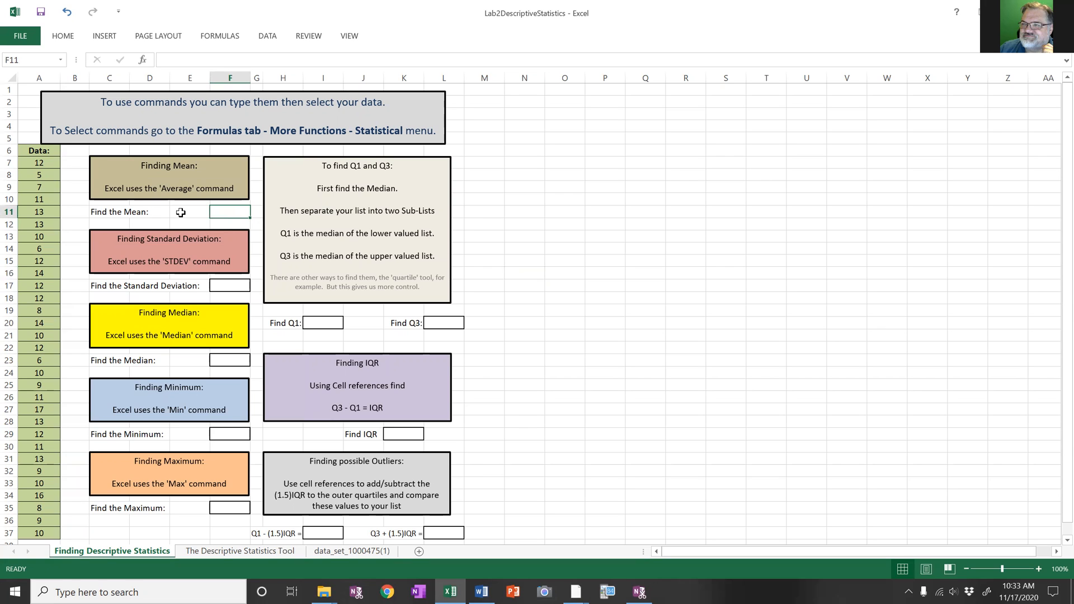
pyautogui.write('=')
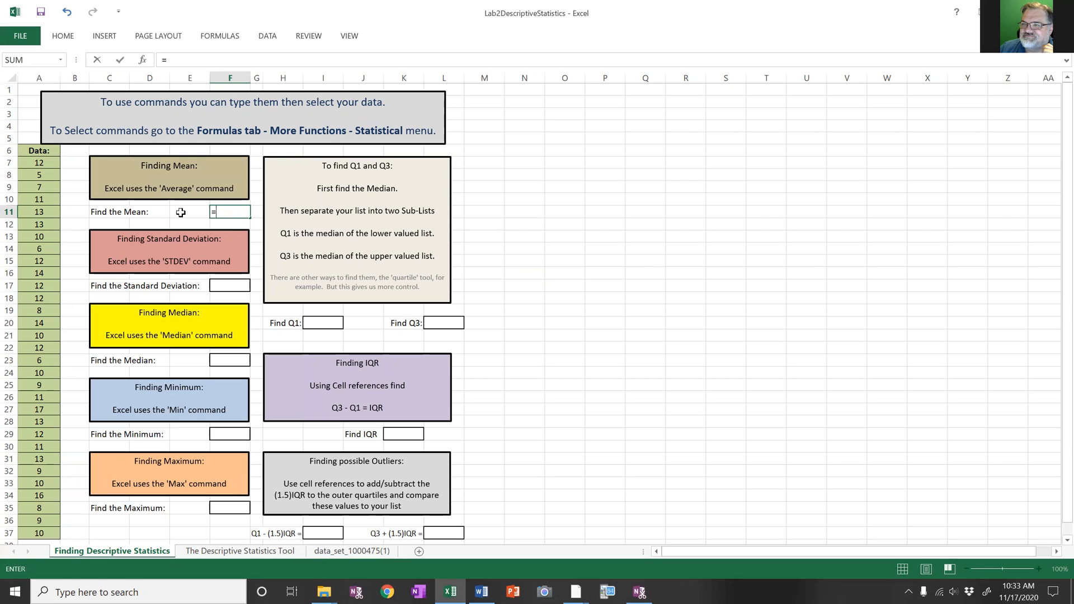
pyautogui.write('av')
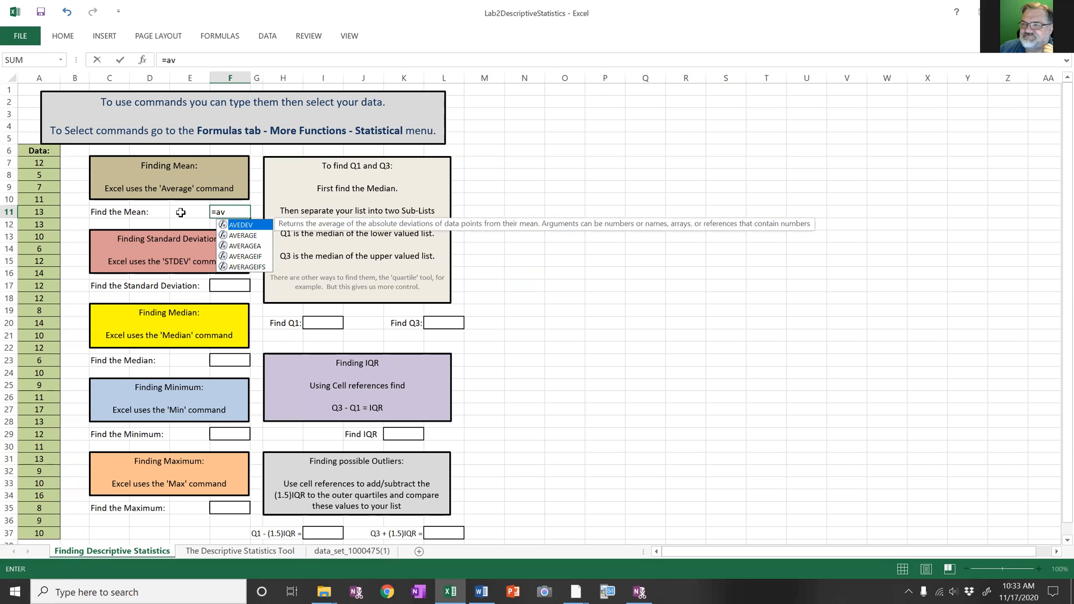
pyautogui.write('erAGE')
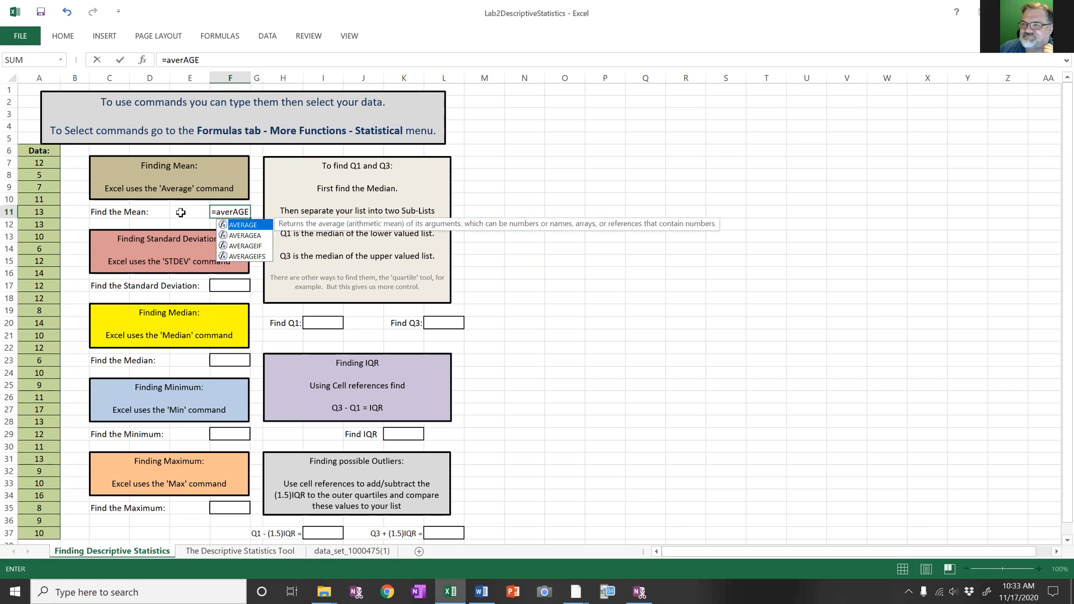
pyautogui.press('Escape')
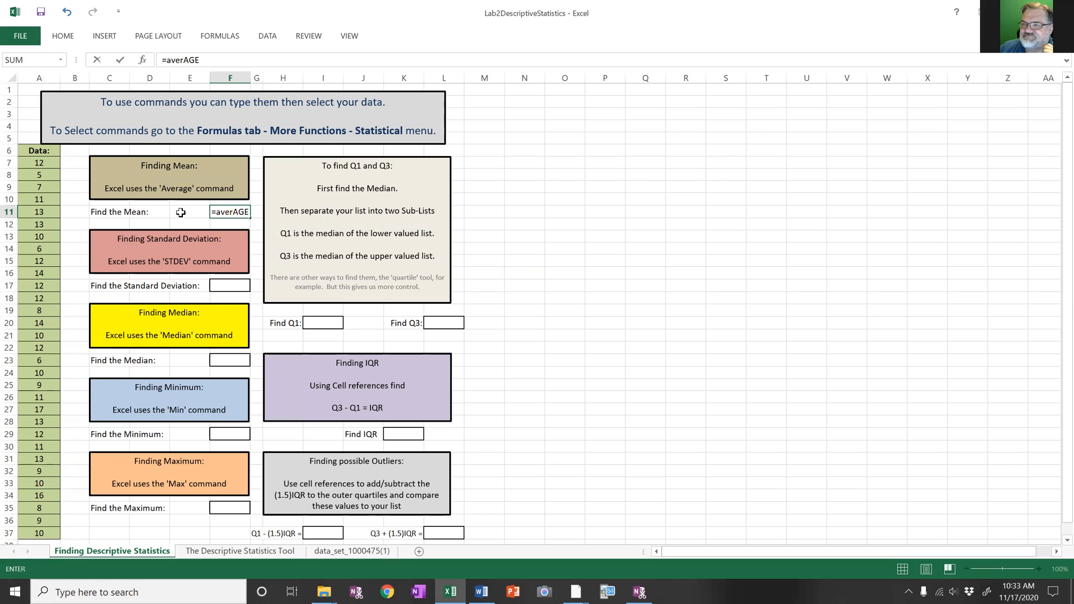
pyautogui.press('BackSpace')
pyautogui.press('BackSpace')
pyautogui.press('BackSpace')
pyautogui.press('BackSpace')
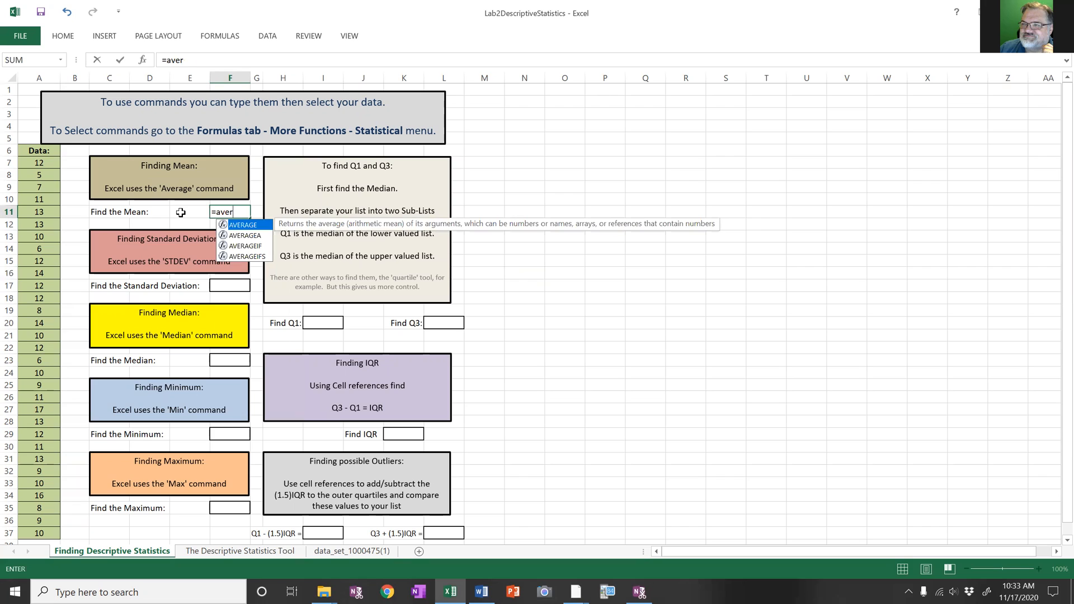
pyautogui.write('age(')
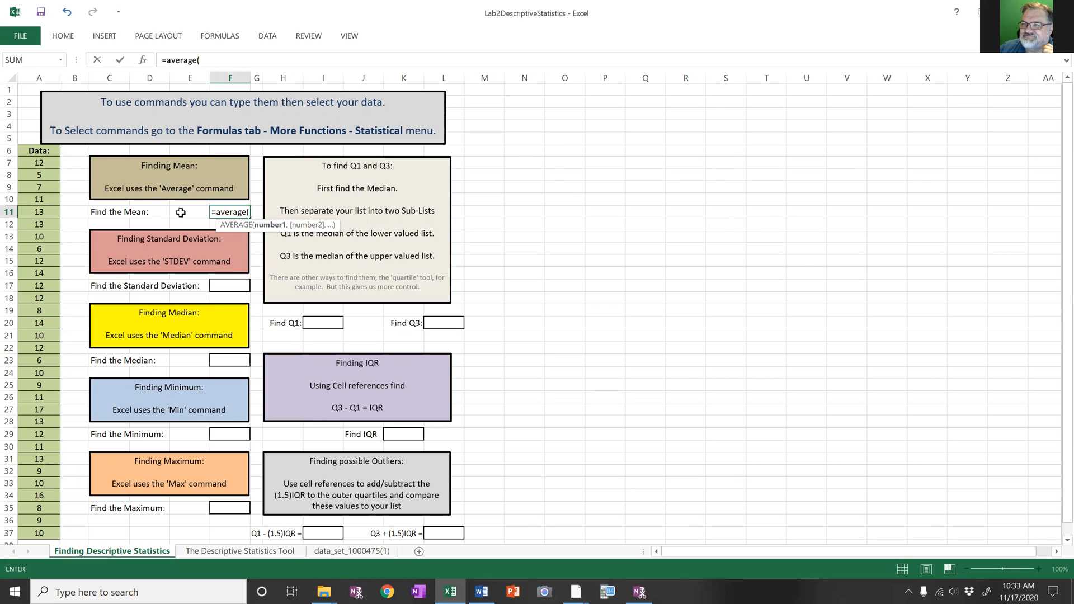
pyautogui.moveTo(40, 162); pyautogui.dragTo(36, 540)
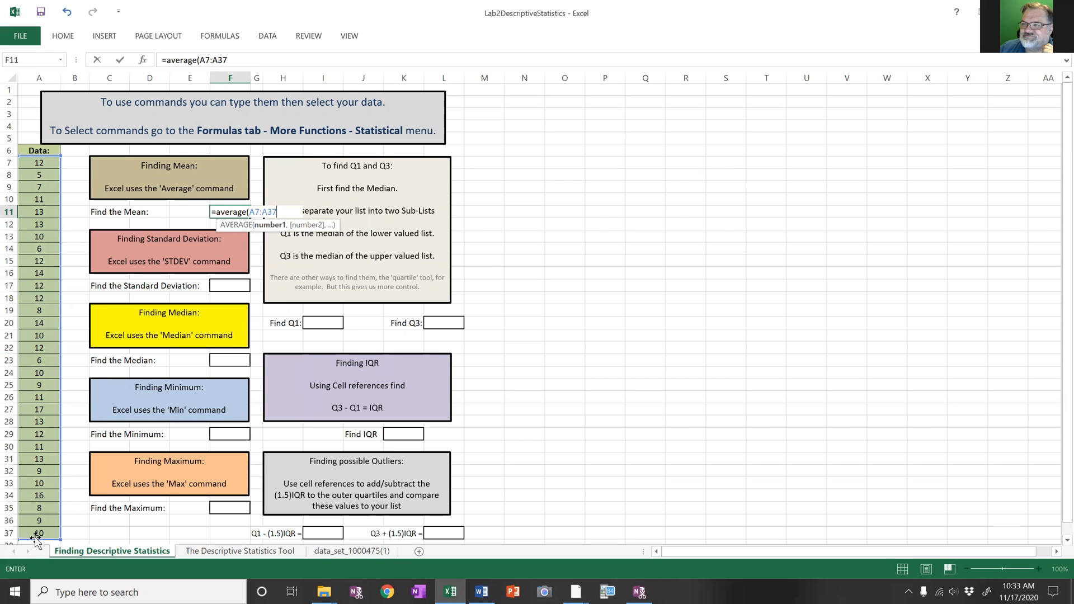
pyautogui.write(')')
pyautogui.press('Return')
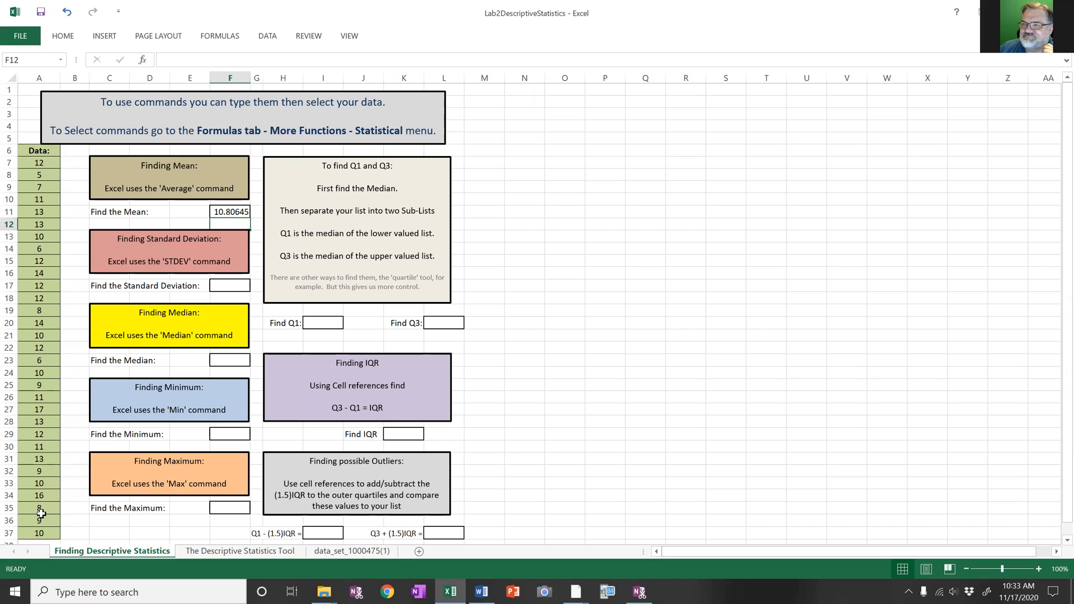
# Step: Replace the mean formula in F11 with an AutoSum Average over the data in A7:A37
pyautogui.click(209, 211)
pyautogui.click(237, 212)
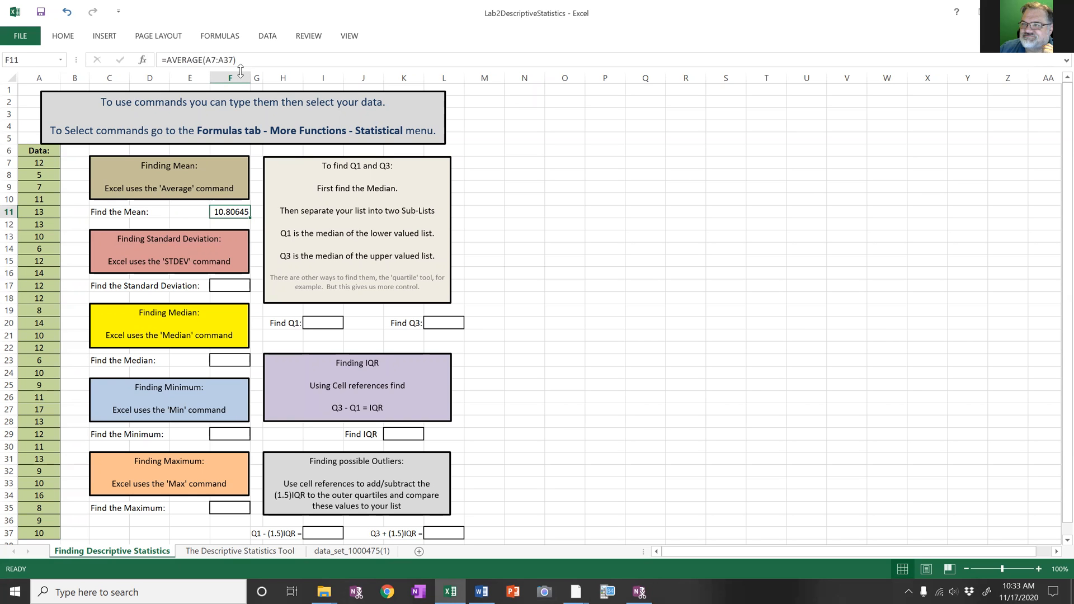
pyautogui.click(63, 36)
pyautogui.doubleClick(63, 36)
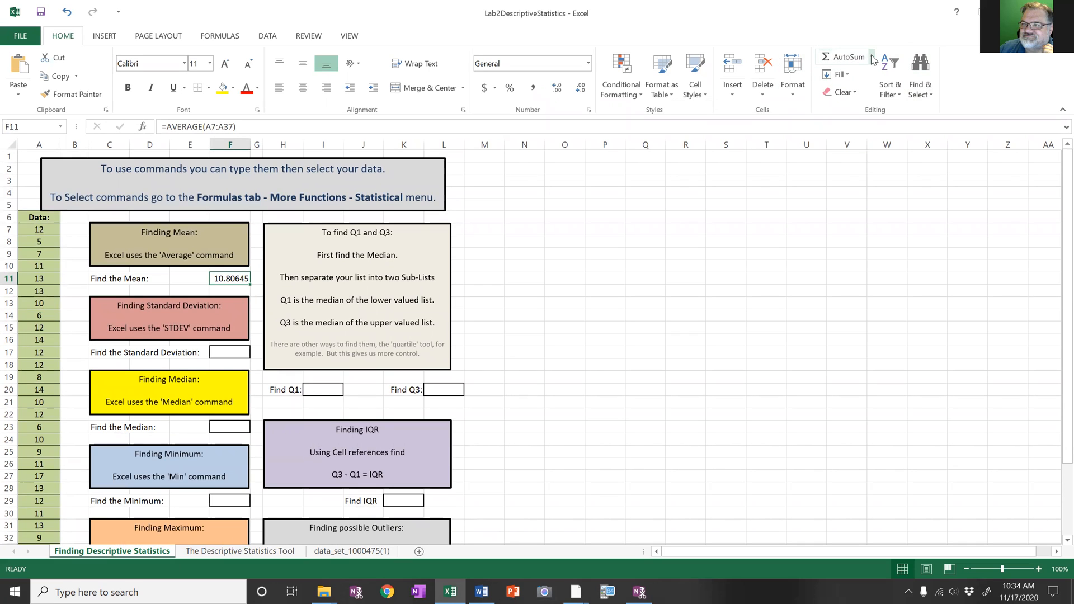
pyautogui.click(872, 58)
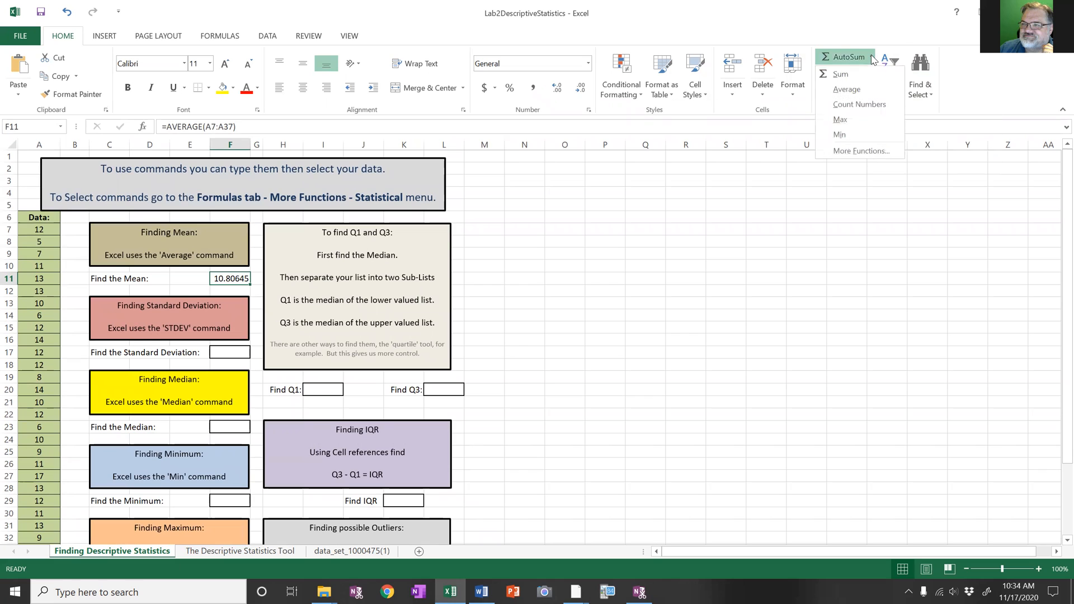
pyautogui.click(846, 89)
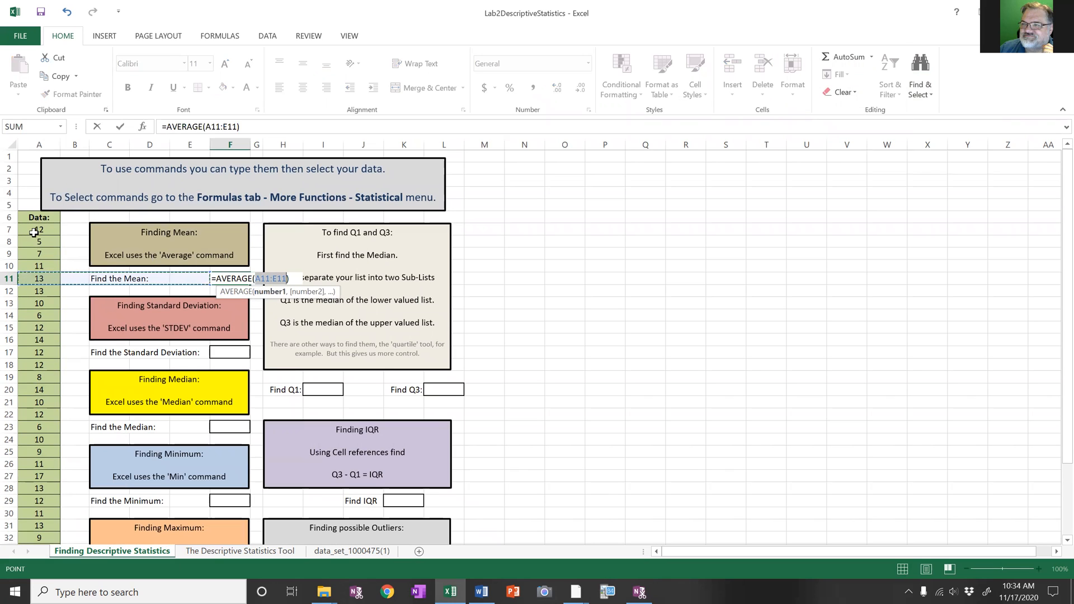
pyautogui.moveTo(41, 232); pyautogui.dragTo(46, 529)
pyautogui.click(47, 528)
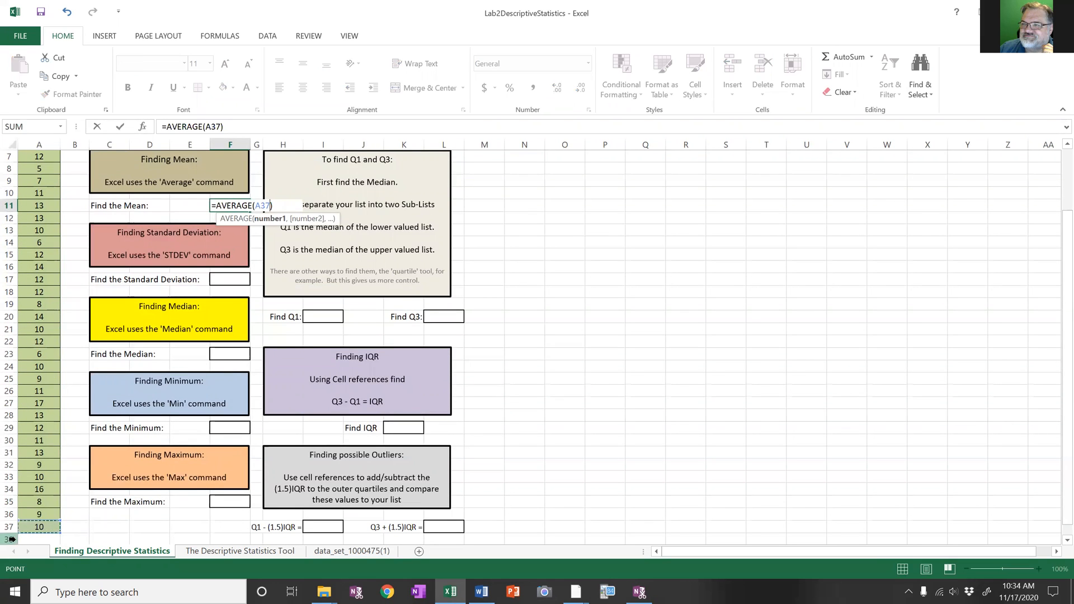
pyautogui.moveTo(42, 529); pyautogui.dragTo(43, 184)
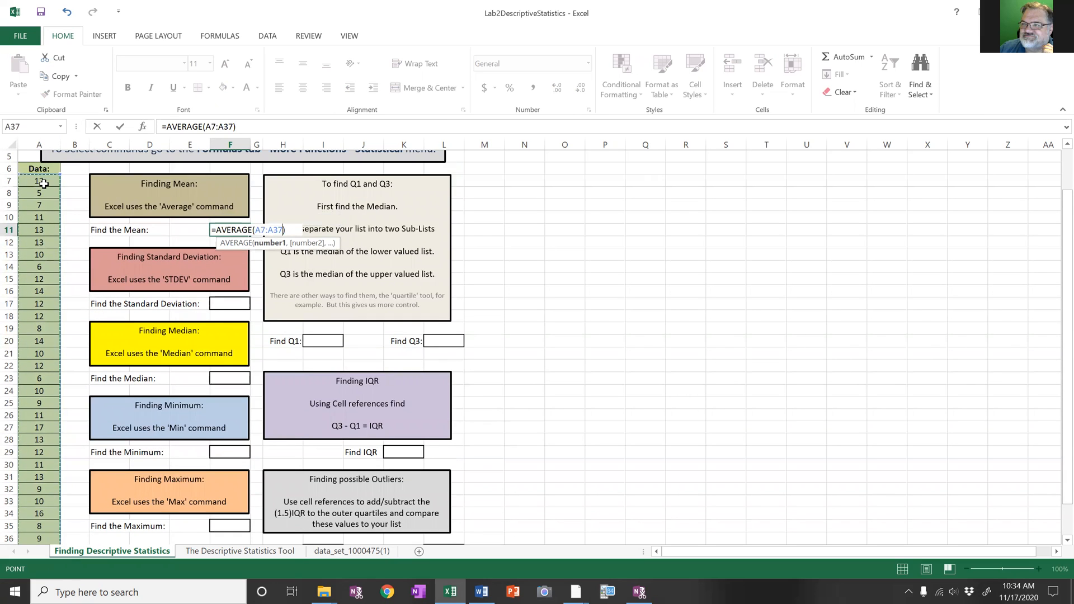
pyautogui.press('Return')
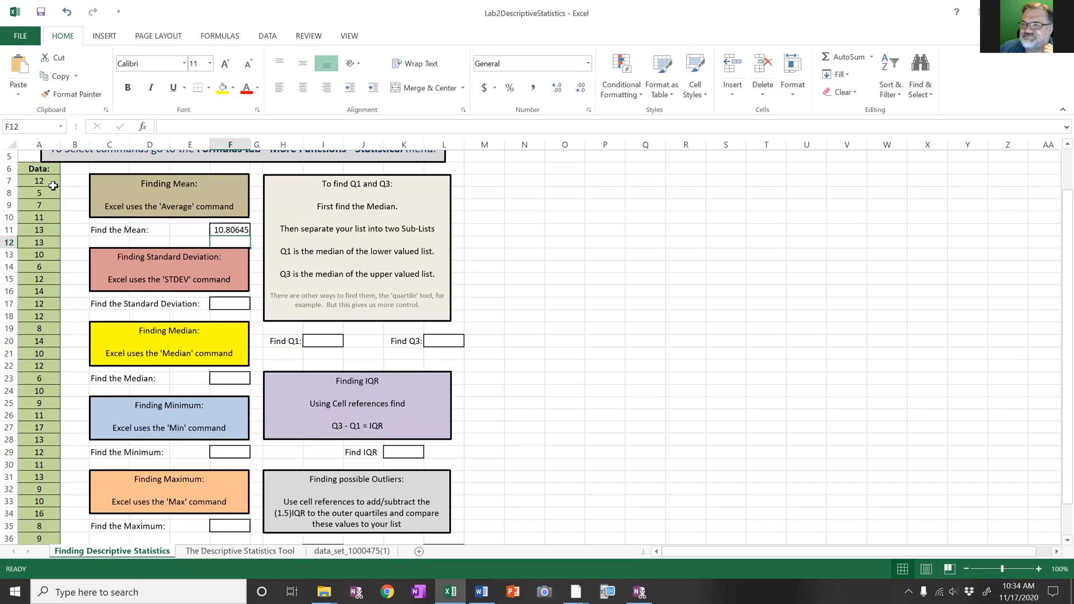
# Step: Clear the mean formula from cell F11
pyautogui.doubleClick(217, 232)
pyautogui.press('BackSpace')
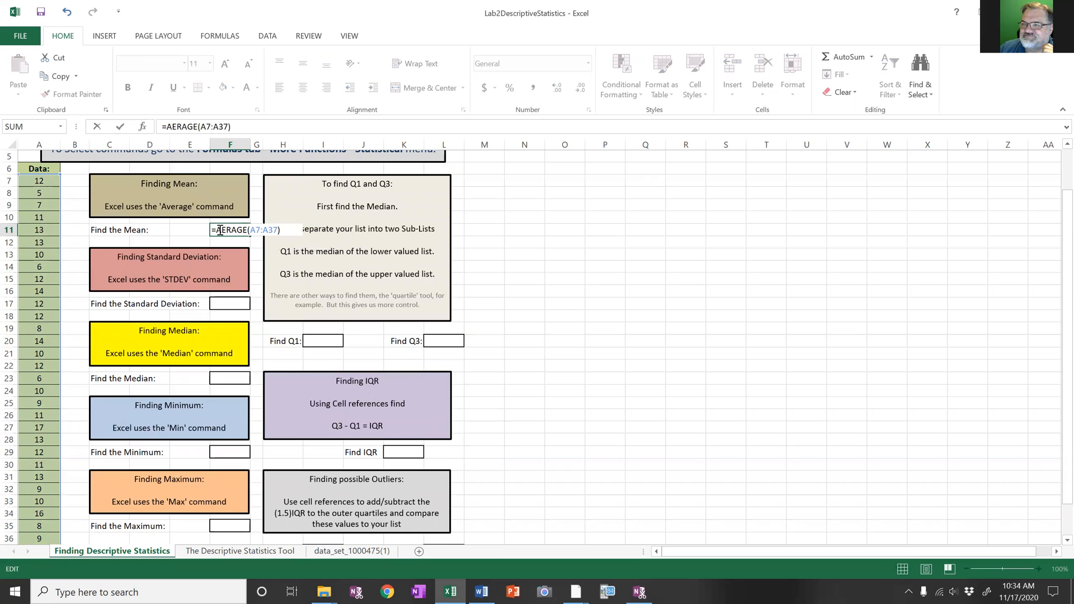
pyautogui.click(185, 228)
pyautogui.click(240, 230)
pyautogui.press('Delete')
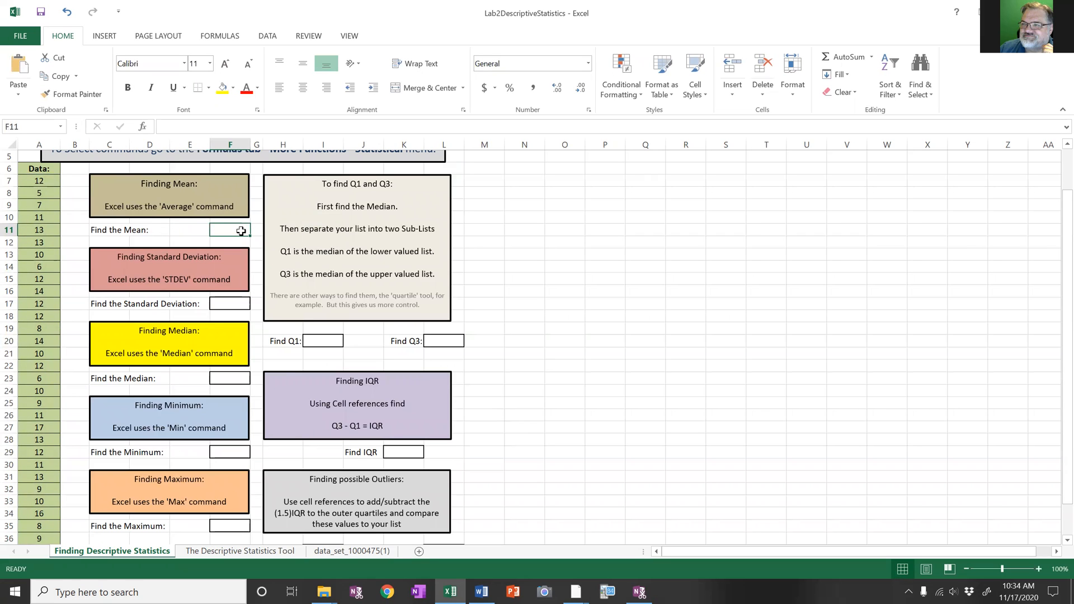
# Step: Calculate the mean in F11 by inserting the statistical function AVERAGE with A7:A37 as its Number1 argument
pyautogui.click(219, 37)
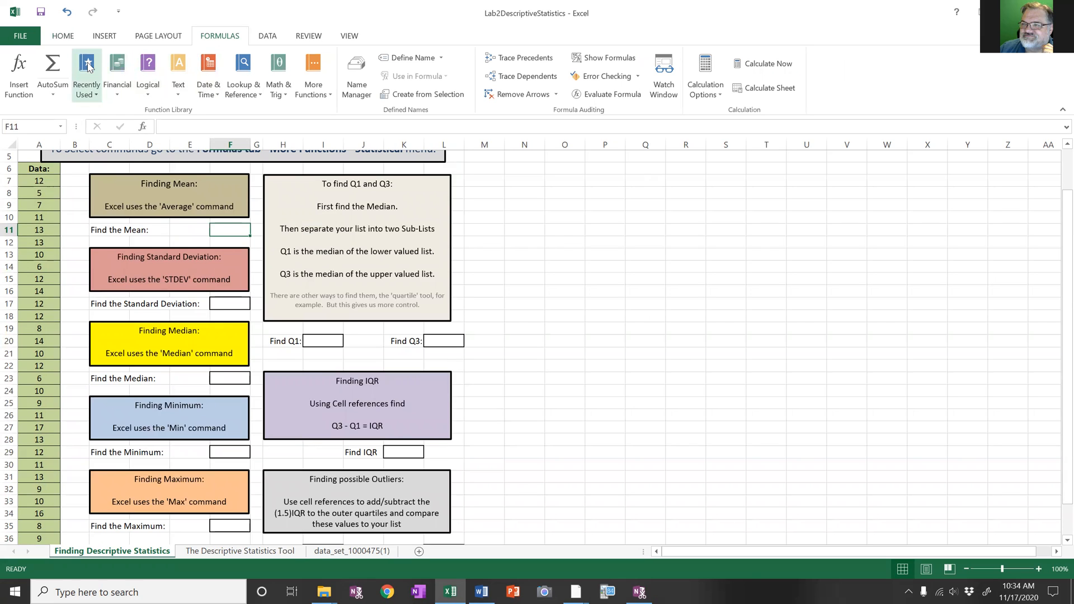
pyautogui.click(89, 98)
pyautogui.click(327, 96)
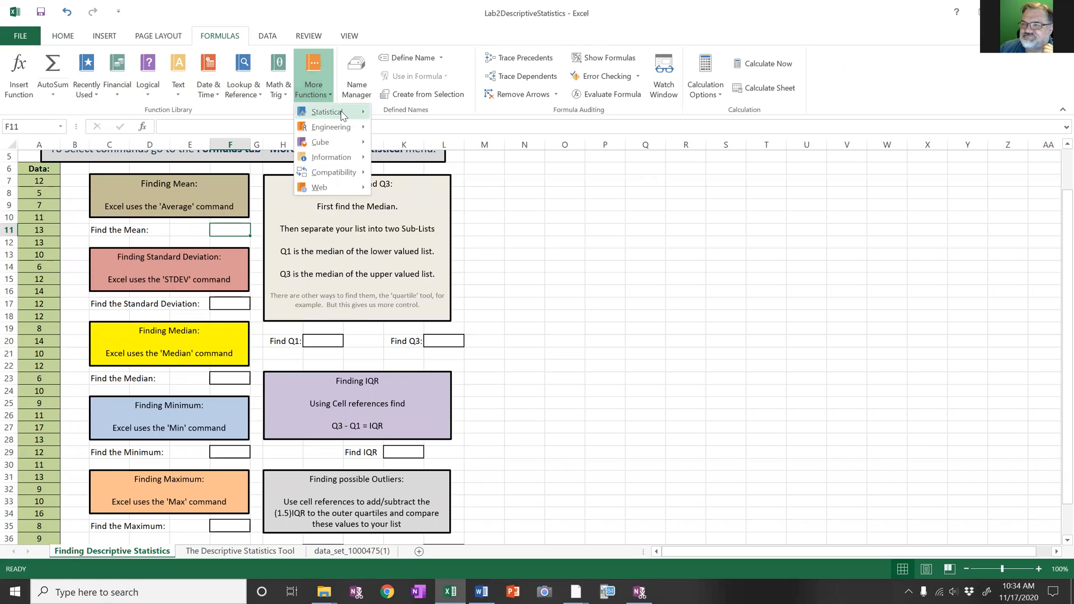
pyautogui.moveTo(342, 109)
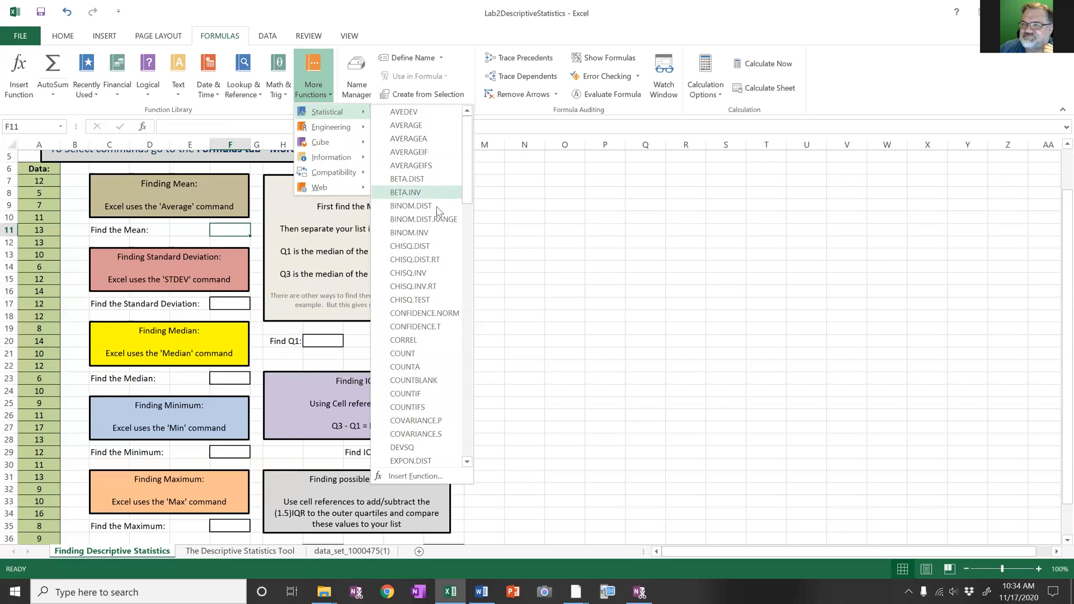
pyautogui.scroll(-5, 442, 291)
pyautogui.scroll(-20, 443, 291)
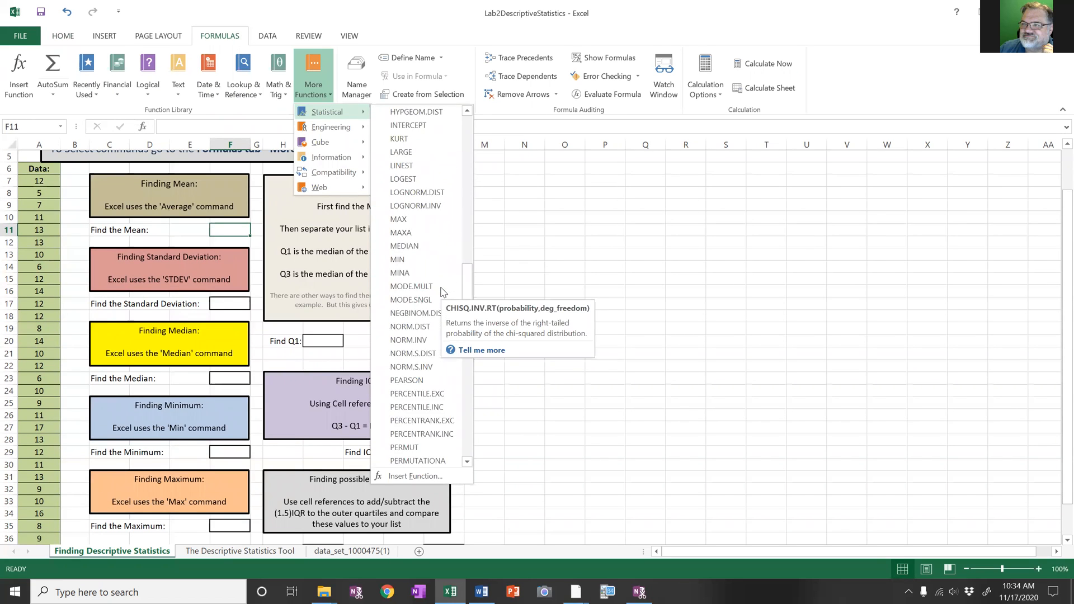
pyautogui.scroll(12, 443, 291)
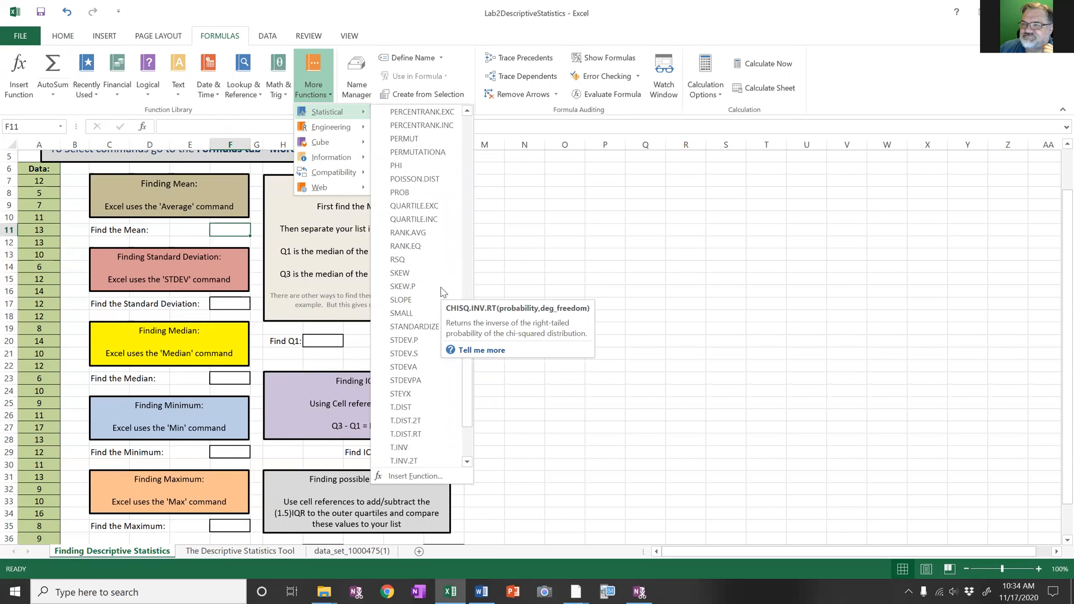
pyautogui.scroll(15, 443, 292)
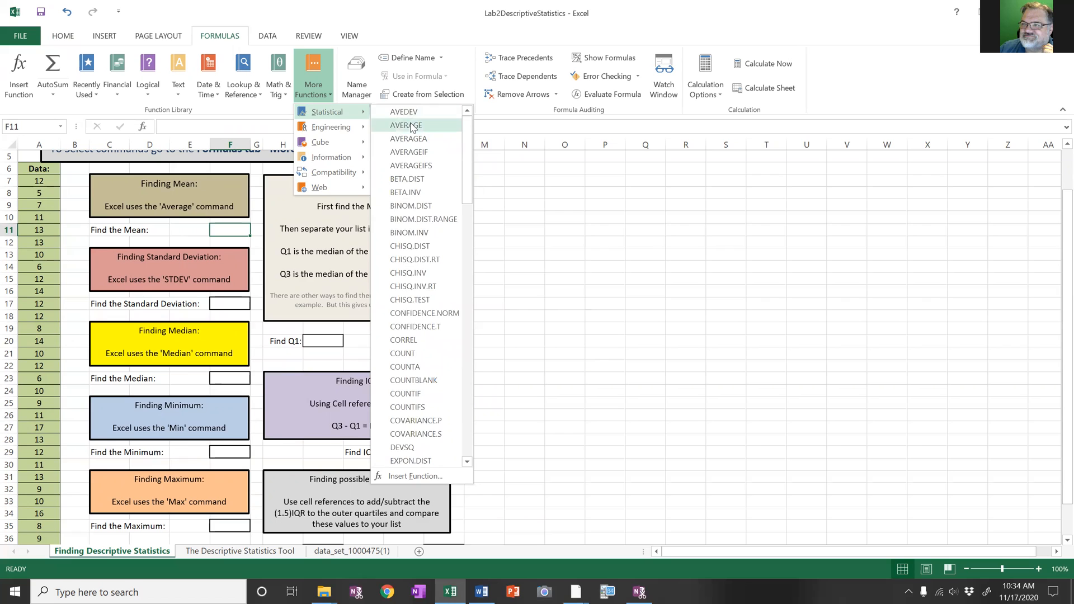
pyautogui.click(411, 127)
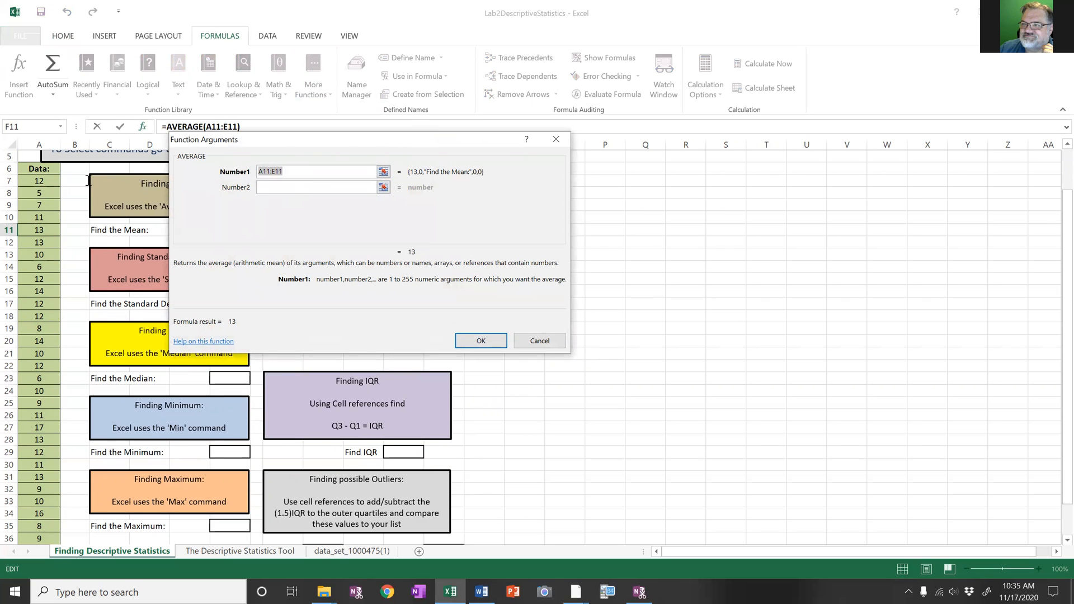
pyautogui.moveTo(40, 180); pyautogui.dragTo(32, 514)
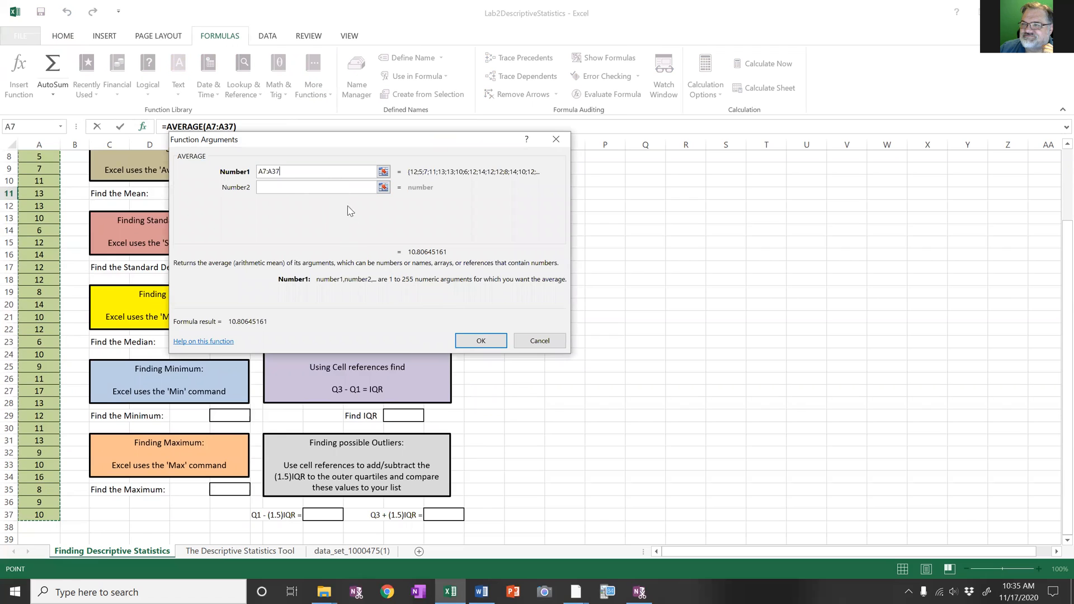
pyautogui.click(481, 340)
pyautogui.click(484, 343)
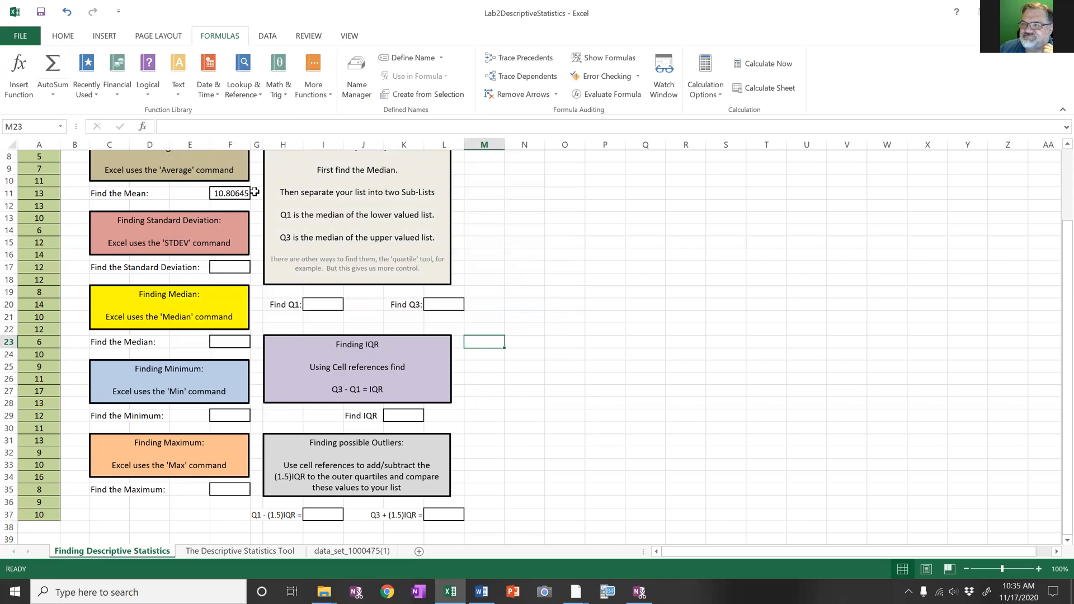
# Step: Look through the list of available statistical functions, from AVEDEV past MEDIAN and MIN to the QUARTILE functions
pyautogui.scroll(3, 254, 192)
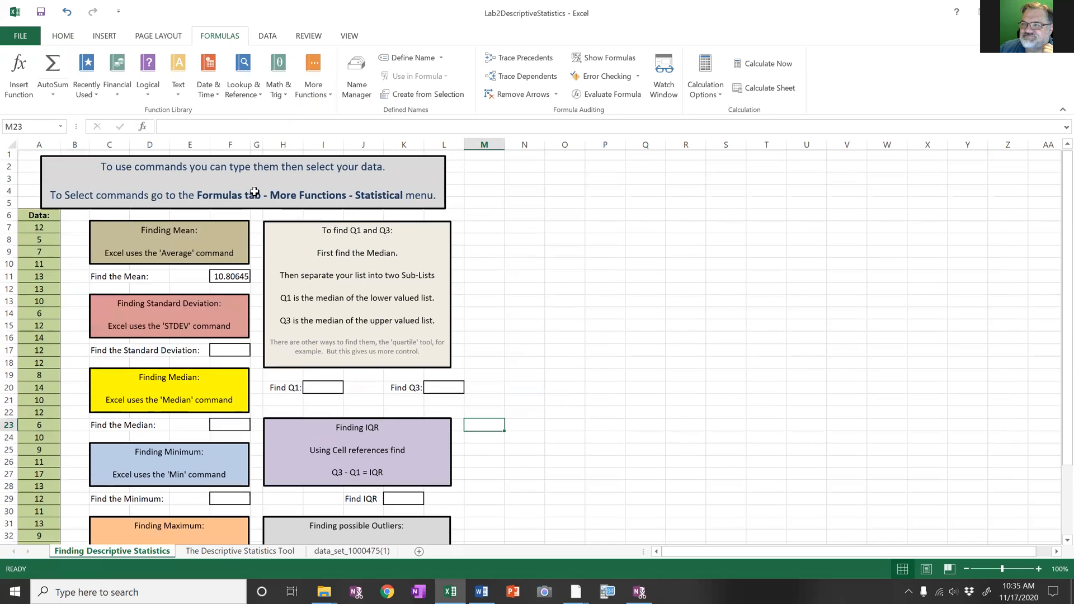
pyautogui.click(331, 98)
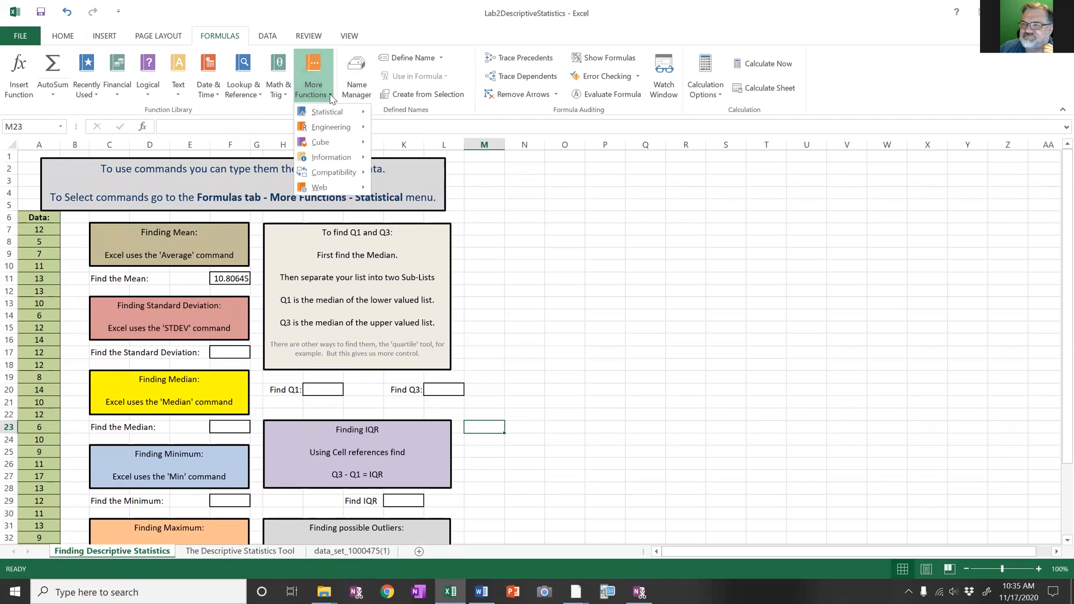
pyautogui.click(172, 35)
pyautogui.click(172, 36)
pyautogui.click(216, 34)
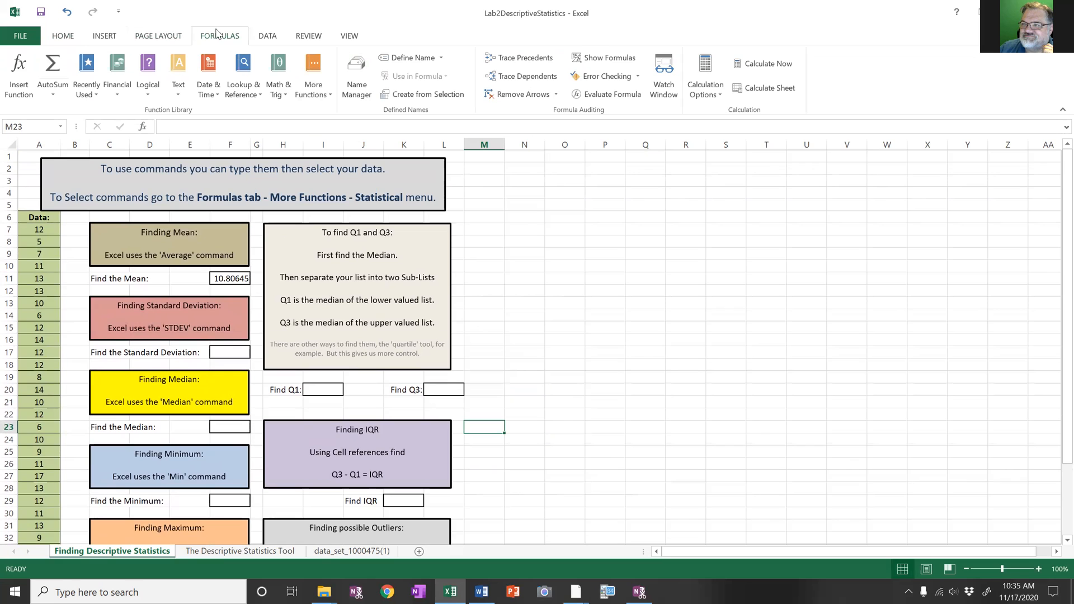
pyautogui.click(332, 101)
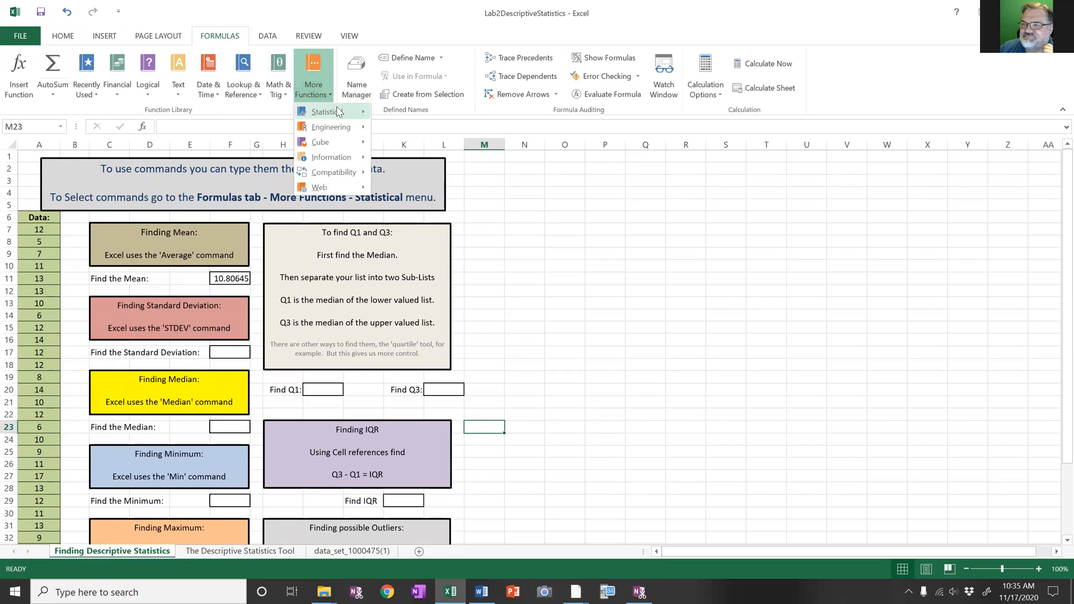
pyautogui.moveTo(347, 111)
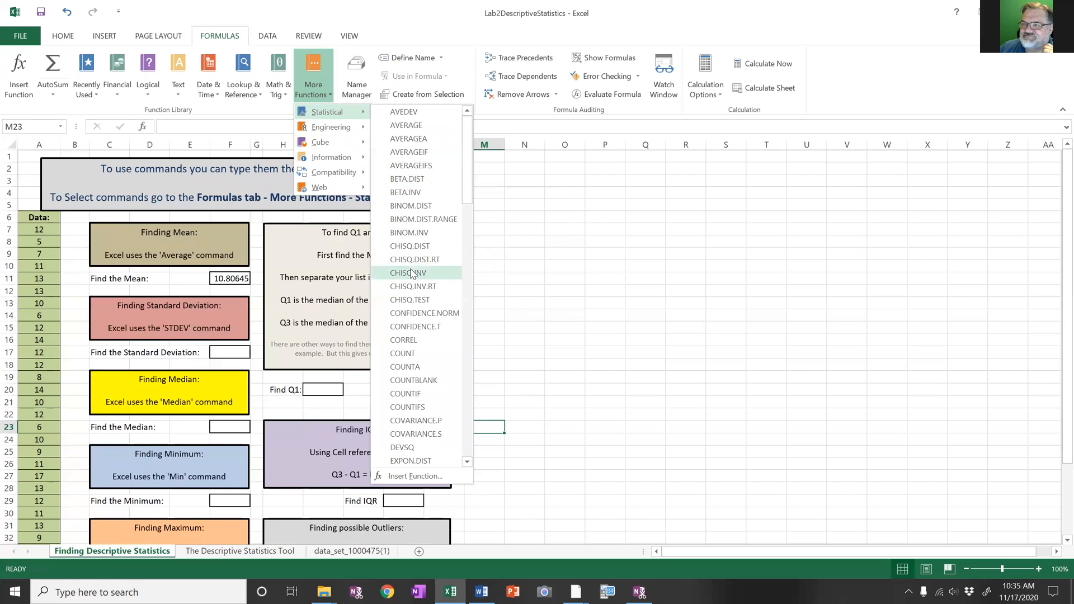
pyautogui.scroll(-1, 417, 286)
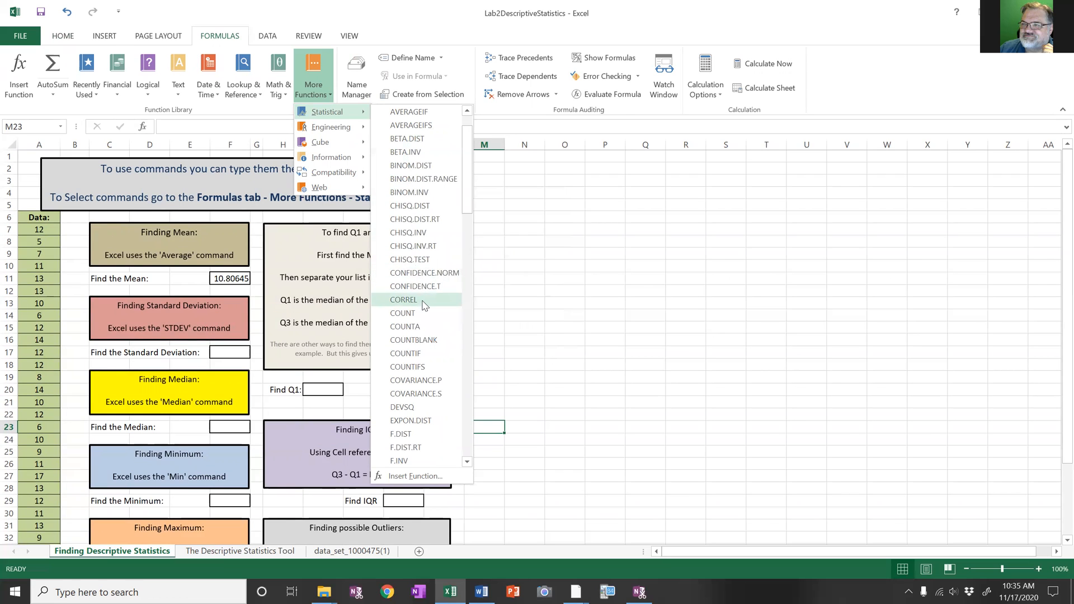
pyautogui.moveTo(423, 302)
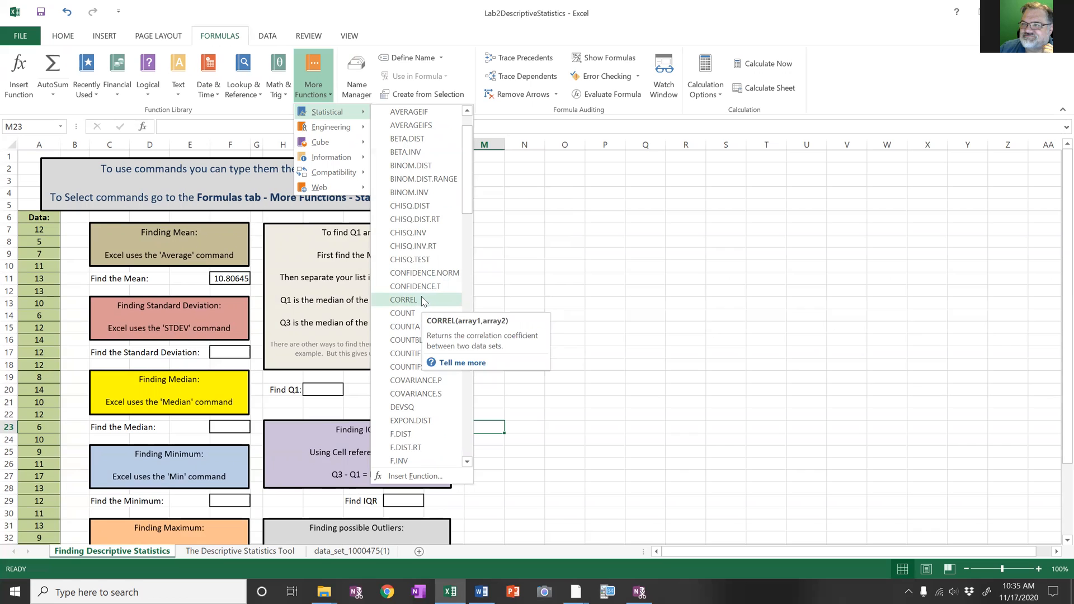
pyautogui.scroll(-3, 473, 399)
pyautogui.scroll(-8, 432, 390)
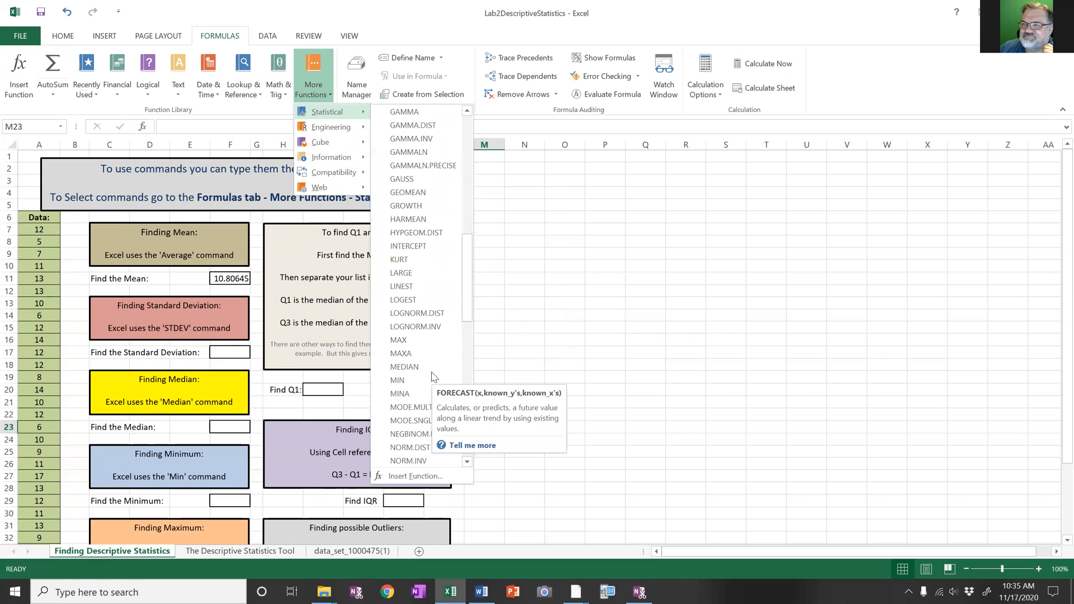
pyautogui.scroll(-3, 432, 376)
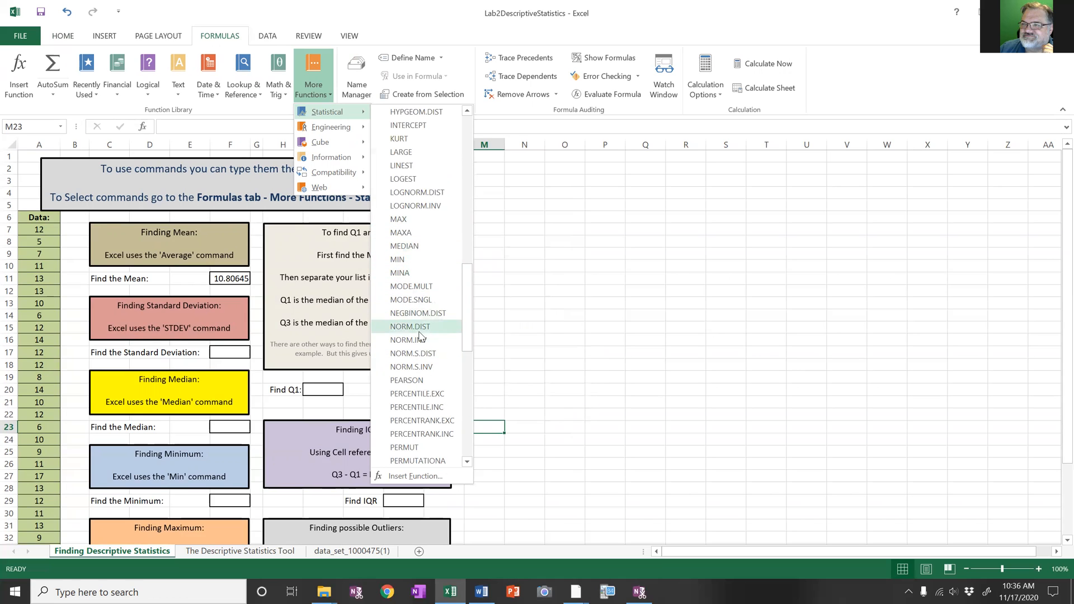
pyautogui.scroll(-2, 458, 224)
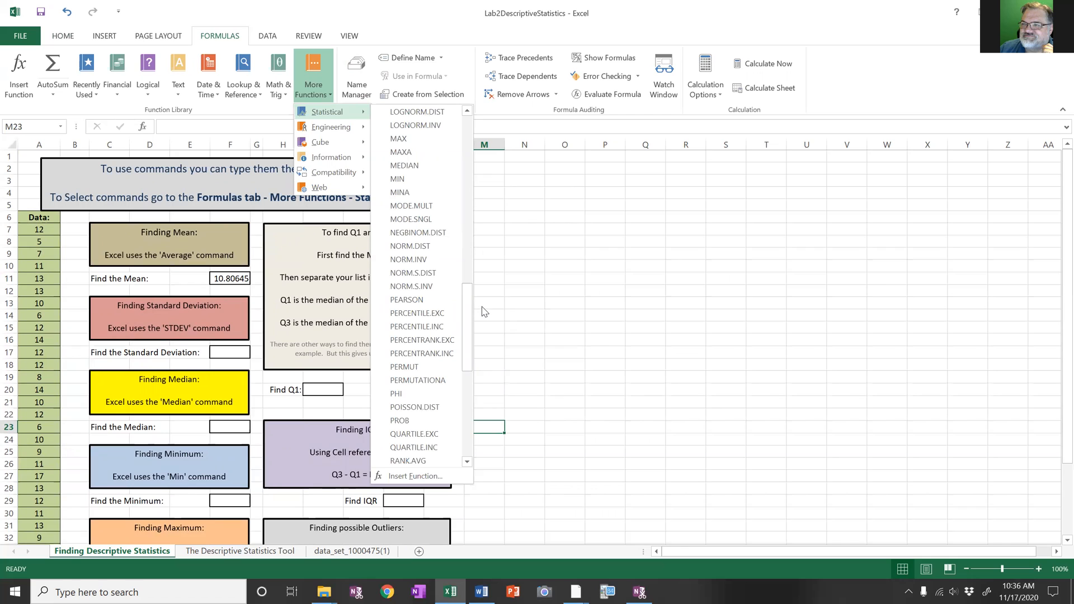
pyautogui.click(506, 300)
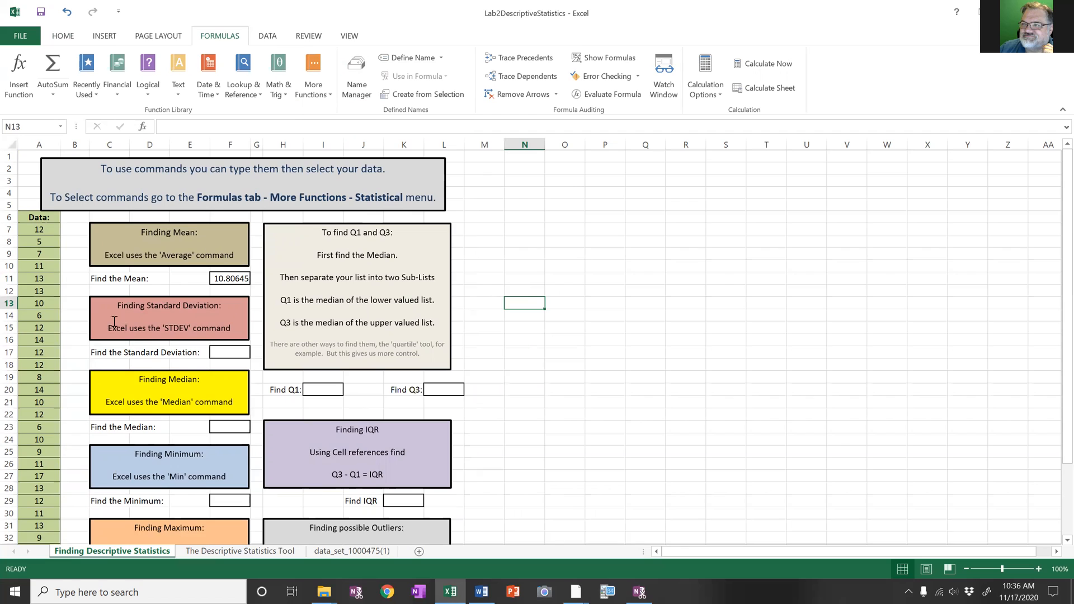
# Step: Enter the formula =STDEV.S(A7:A37) in cell F17 beside "Find the Standard Deviation"
pyautogui.click(230, 350)
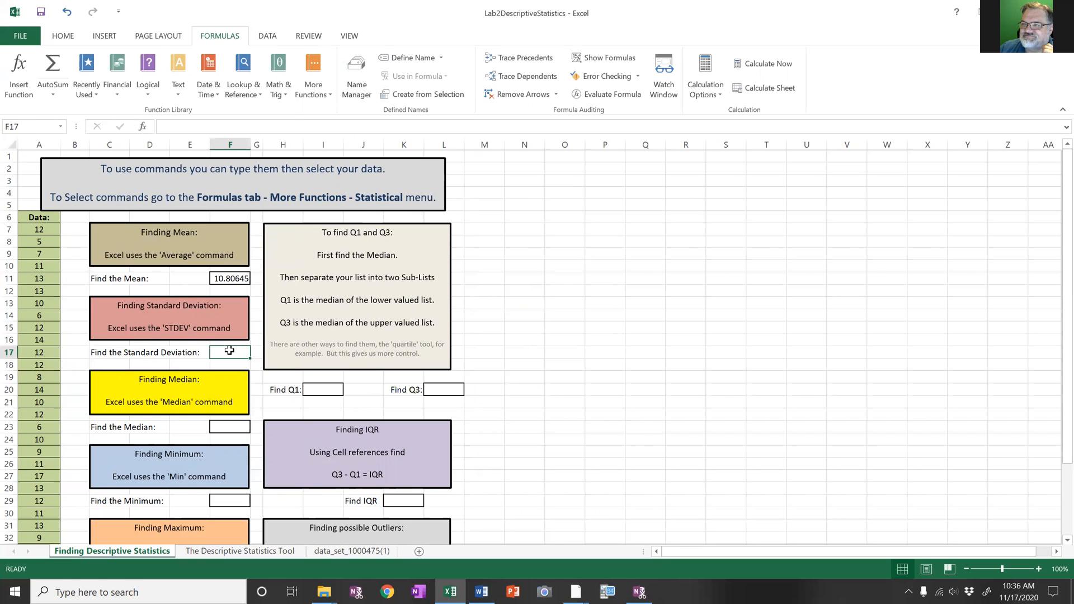
pyautogui.write('=')
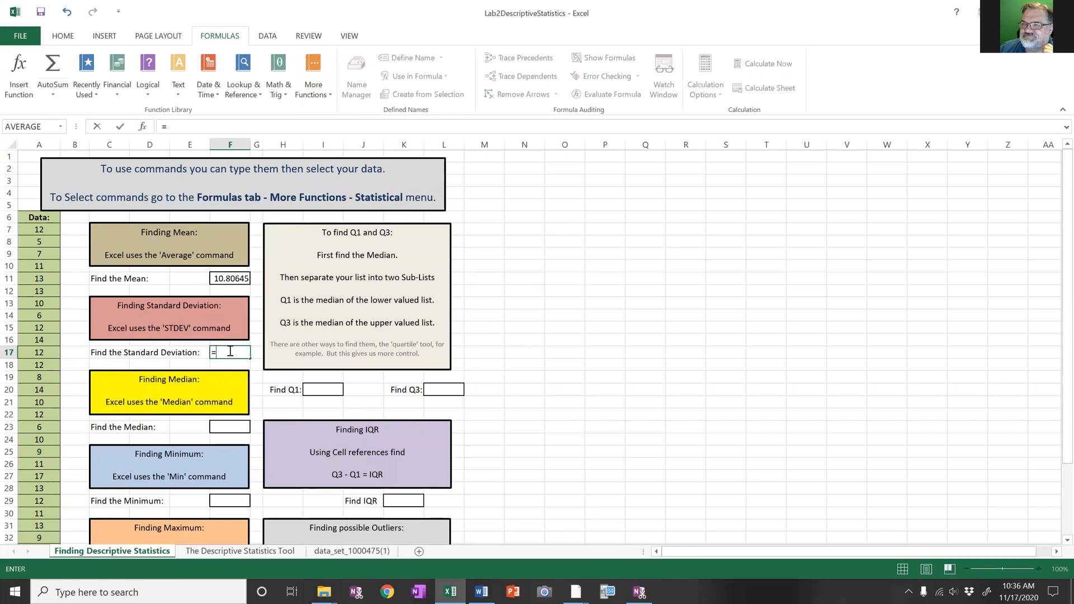
pyautogui.write('stde')
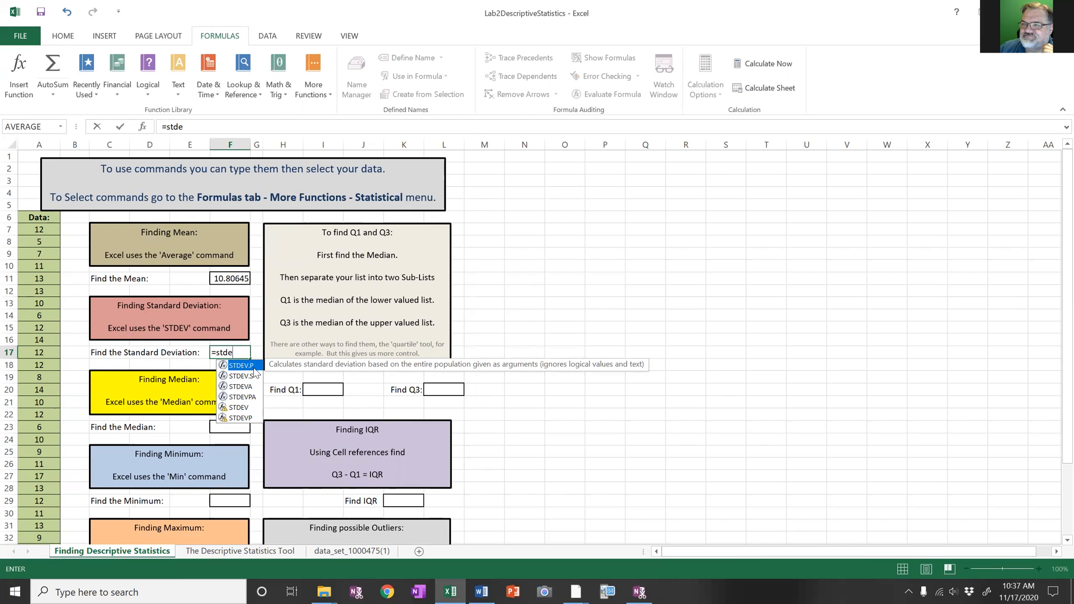
pyautogui.click(249, 378)
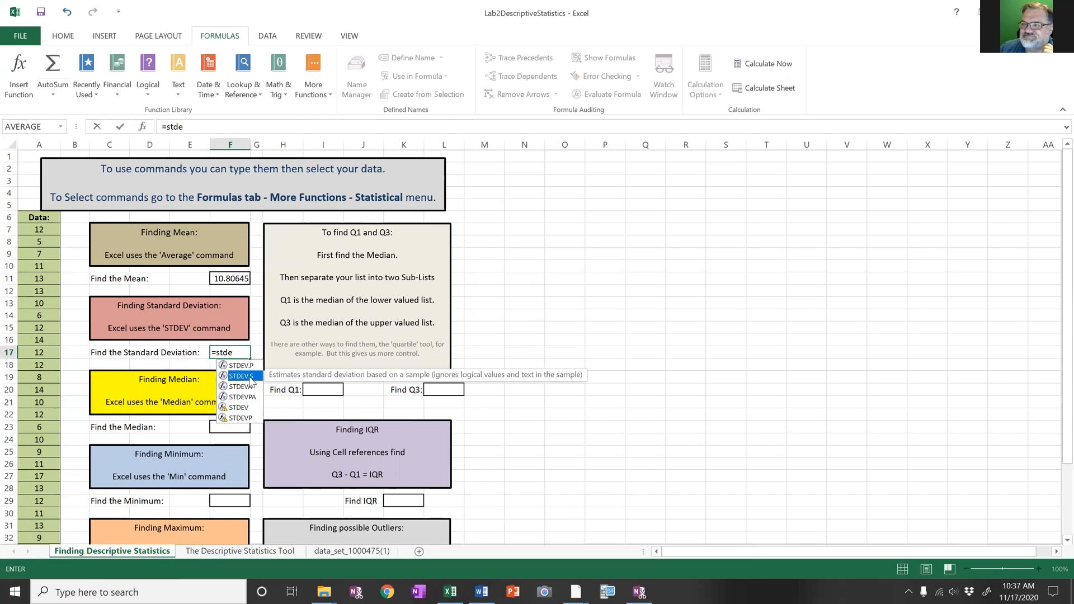
pyautogui.doubleClick(241, 376)
pyautogui.moveTo(33, 229); pyautogui.dragTo(41, 509)
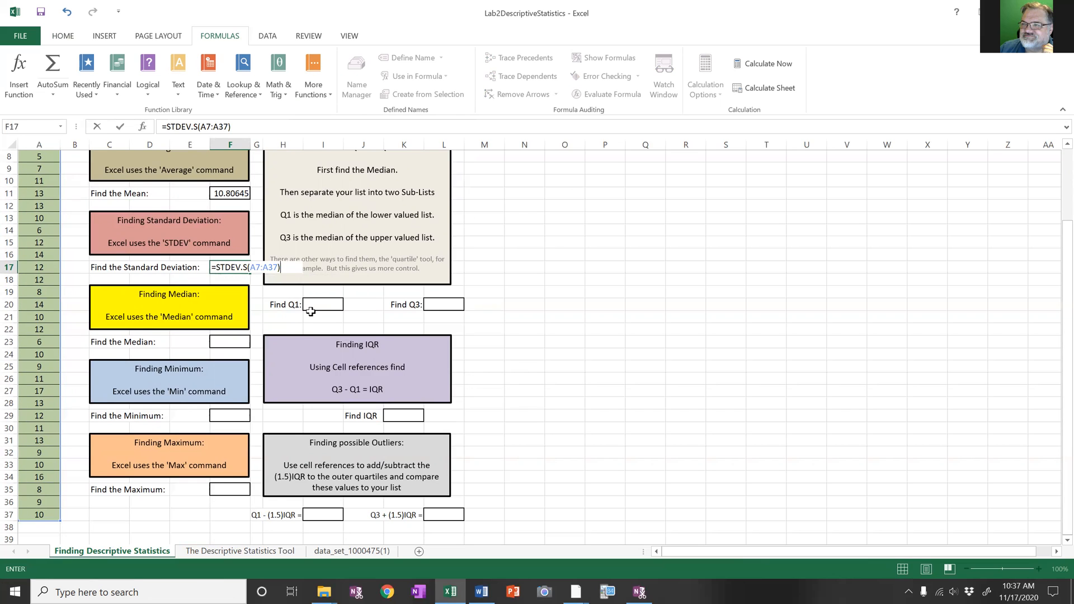
pyautogui.press('Return')
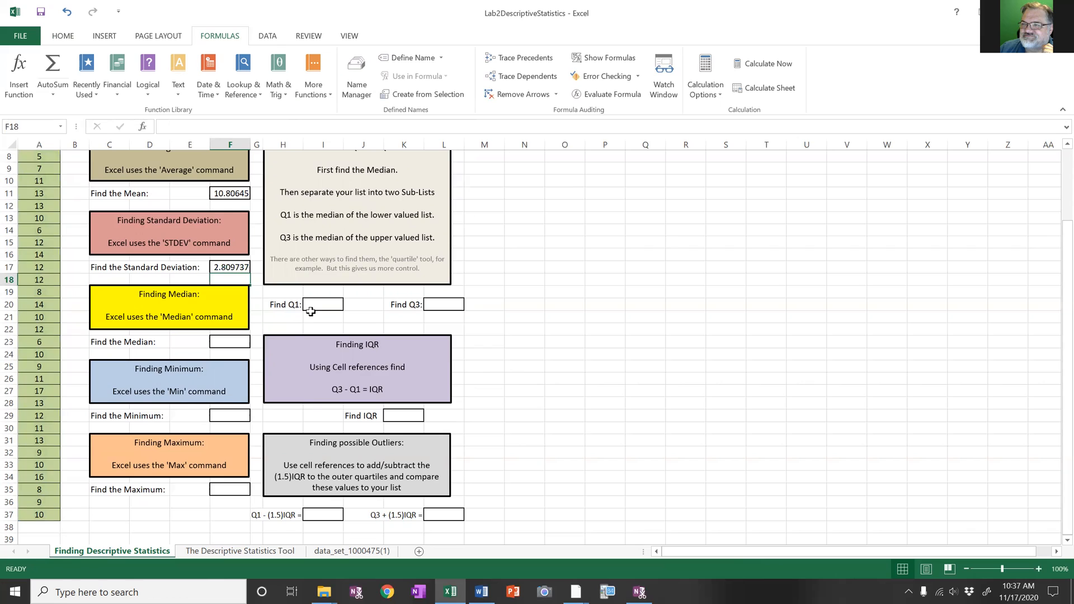
# Step: Enter a MEDIAN formula over the data in A7:A37 in cell F23 beside "Find the Median"
pyautogui.click(222, 339)
pyautogui.write('=')
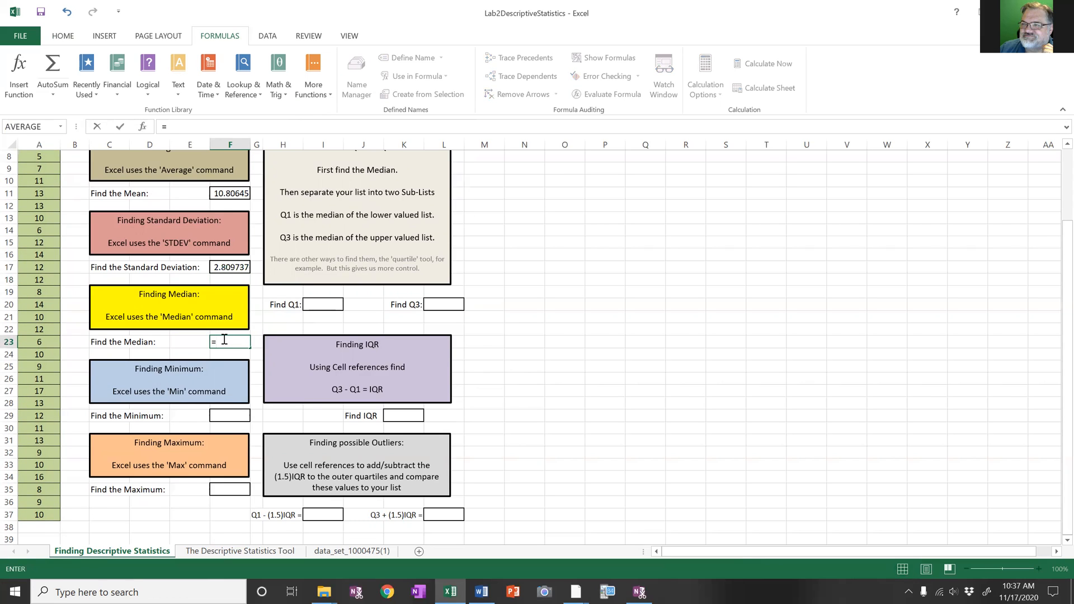
pyautogui.write('median(')
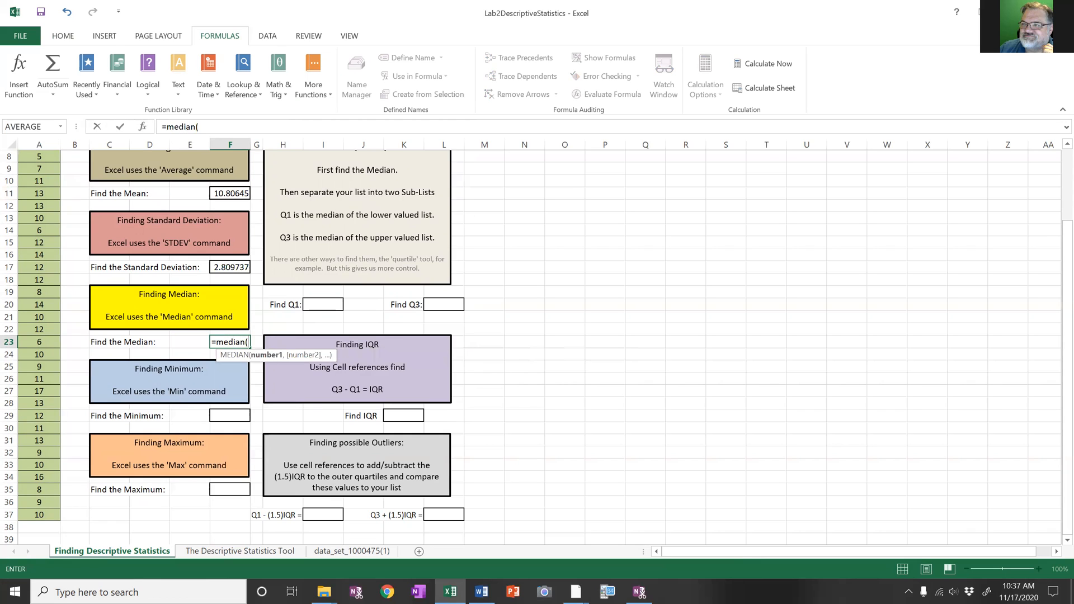
pyautogui.moveTo(44, 515); pyautogui.dragTo(39, 274)
pyautogui.moveTo(15, 195)
pyautogui.mouseDown()
pyautogui.moveTo(16, 159)
pyautogui.moveTo(18, 180)
pyautogui.mouseUp()
pyautogui.press('Return')
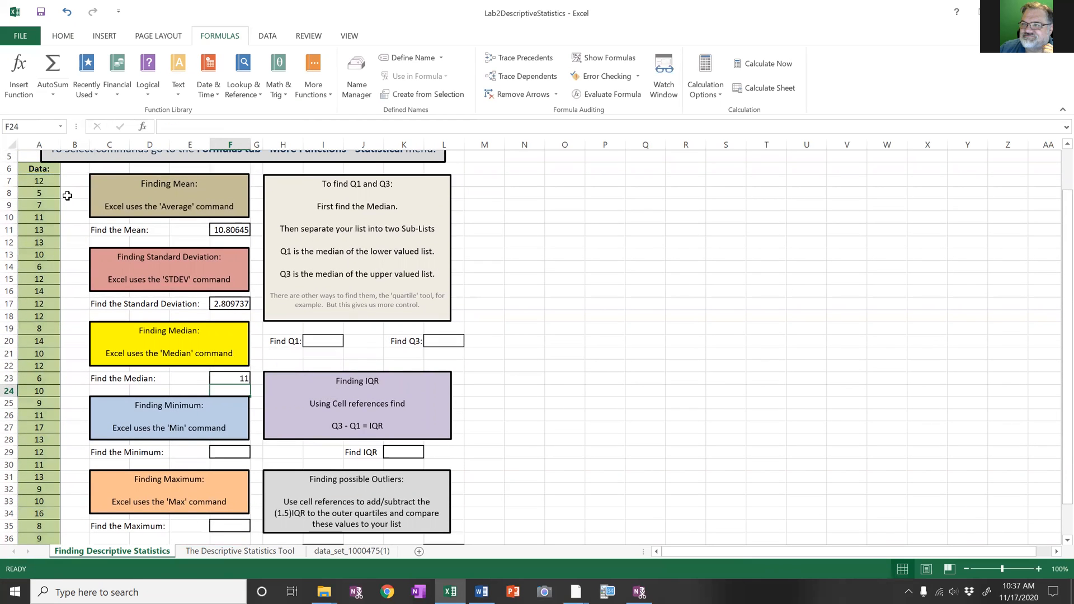
# Step: Sort the data values in A7:A37 from smallest to largest
pyautogui.scroll(-2, 67, 195)
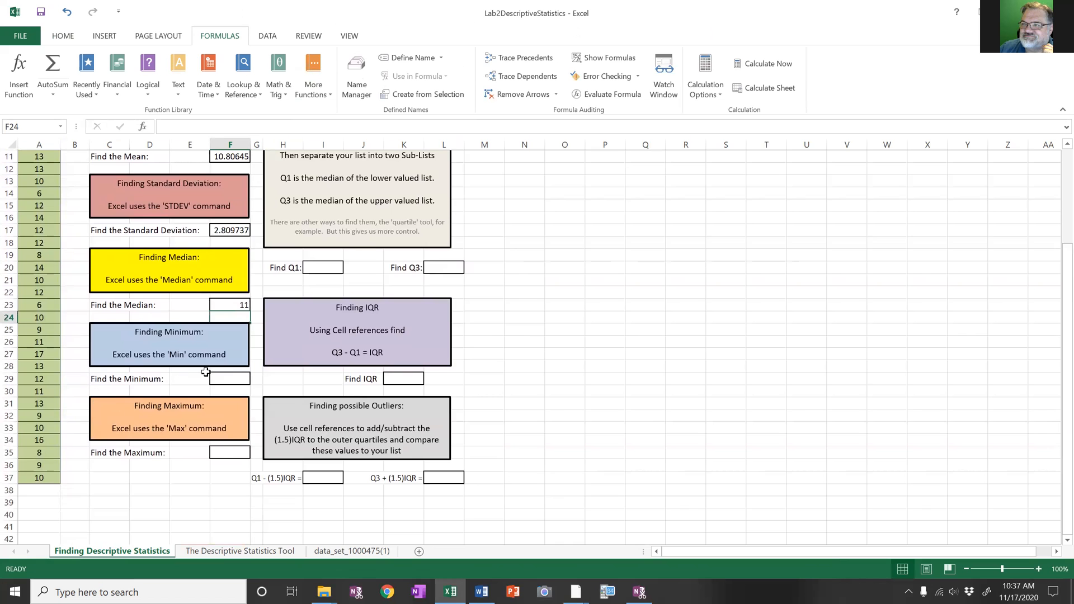
pyautogui.scroll(2, 184, 283)
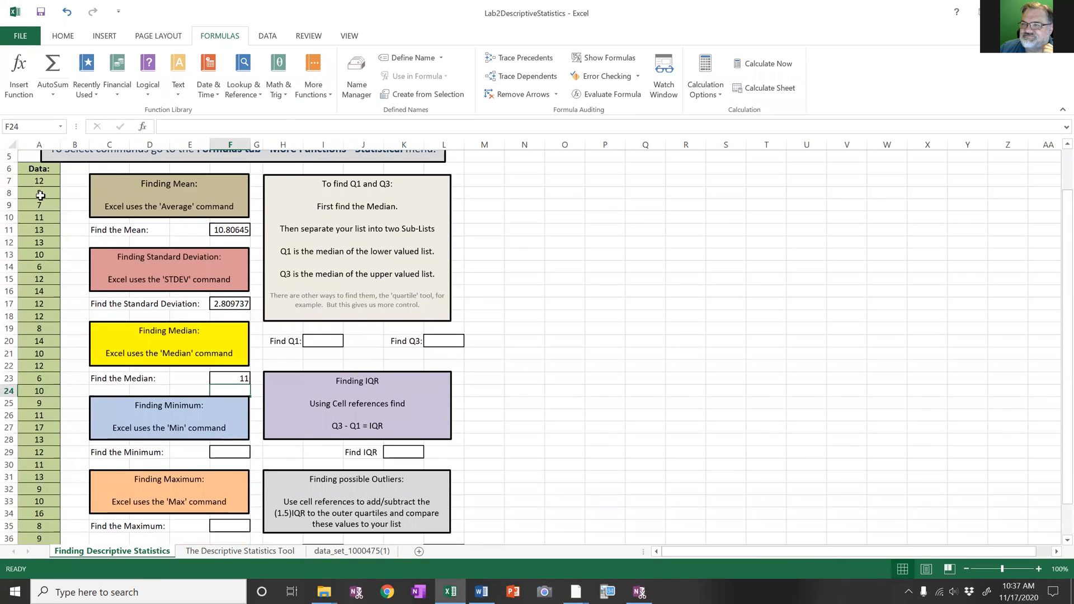
pyautogui.moveTo(45, 181); pyautogui.dragTo(43, 516)
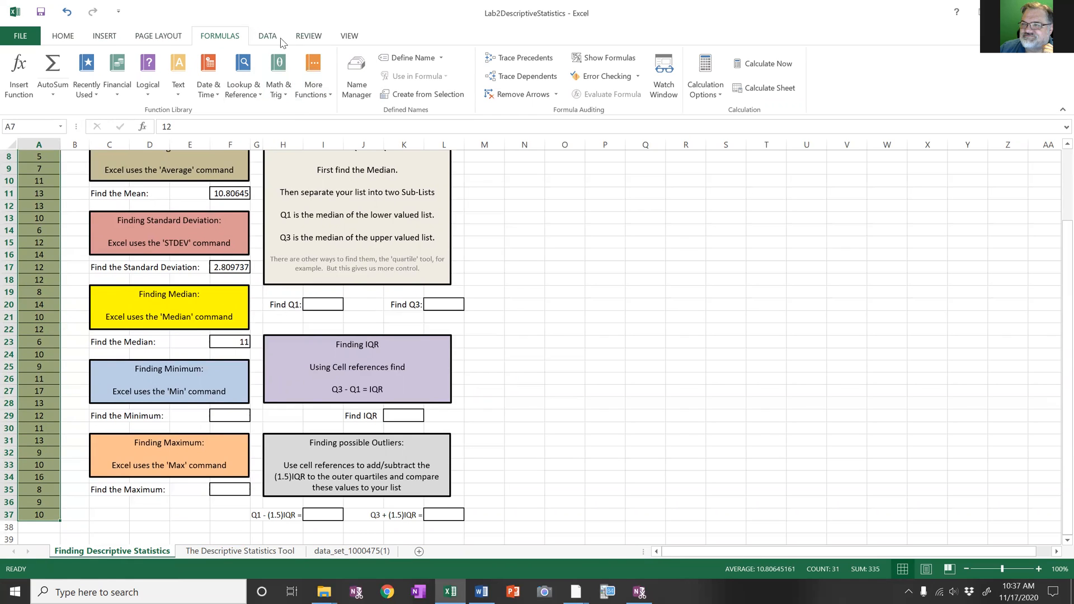
pyautogui.click(260, 40)
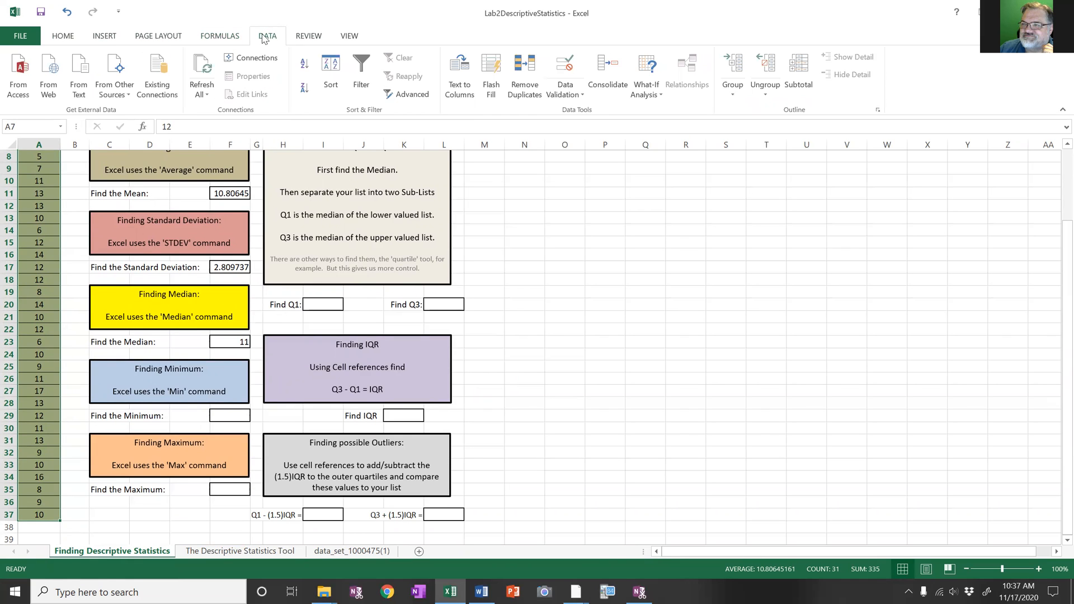
pyautogui.click(305, 68)
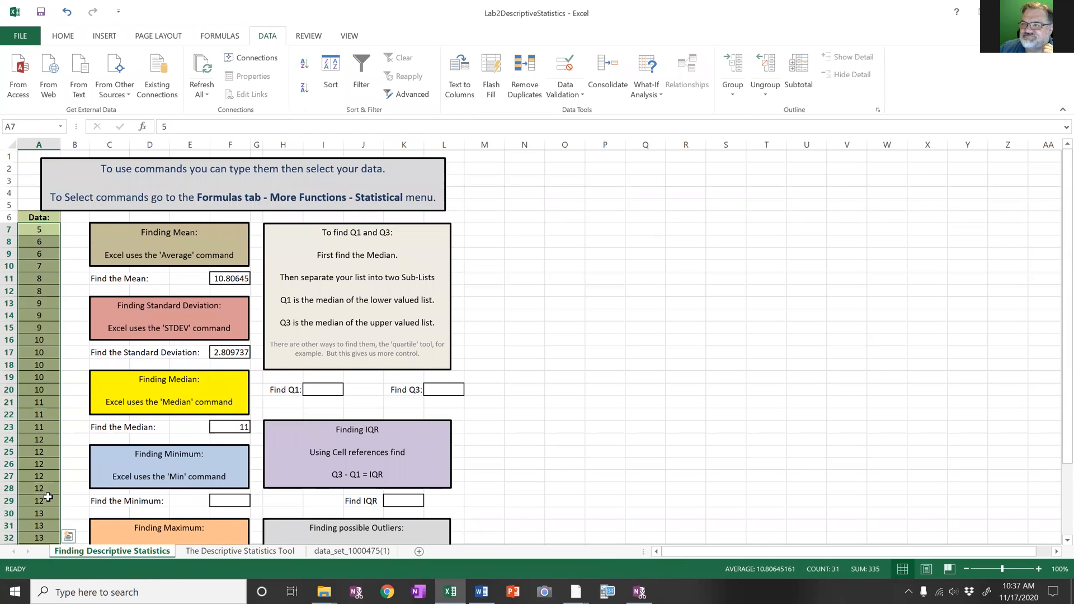
pyautogui.scroll(-2, 73, 304)
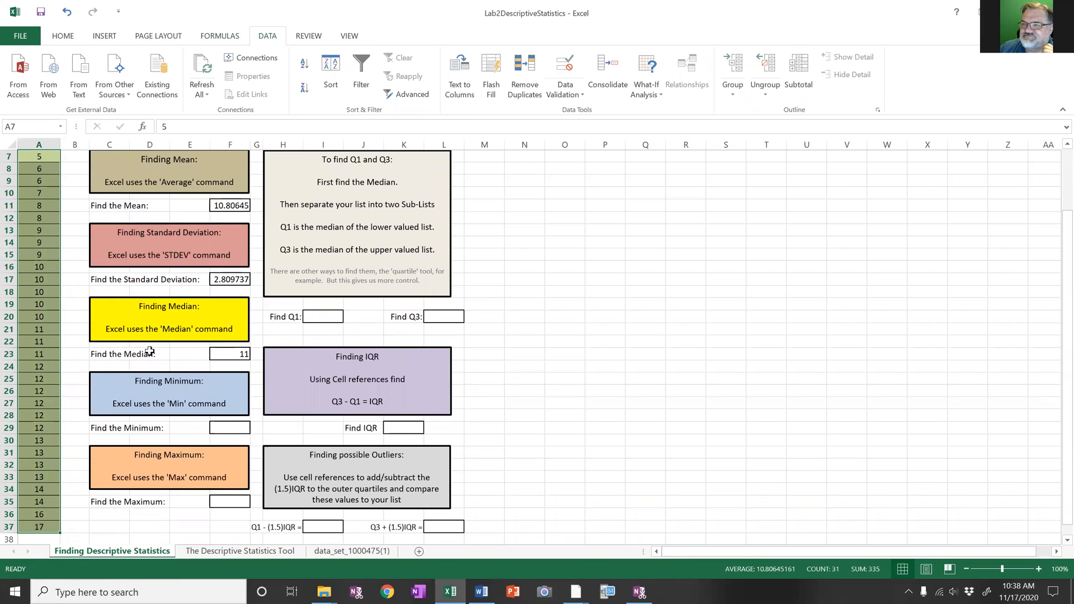
pyautogui.doubleClick(50, 329)
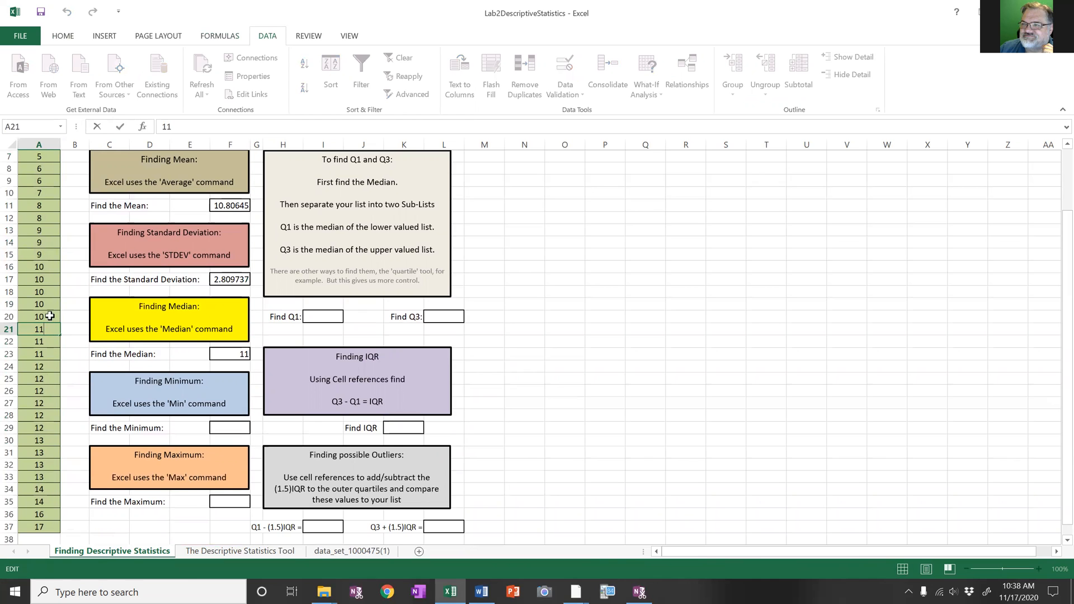
pyautogui.scroll(1, 51, 304)
pyautogui.moveTo(43, 194); pyautogui.dragTo(48, 517)
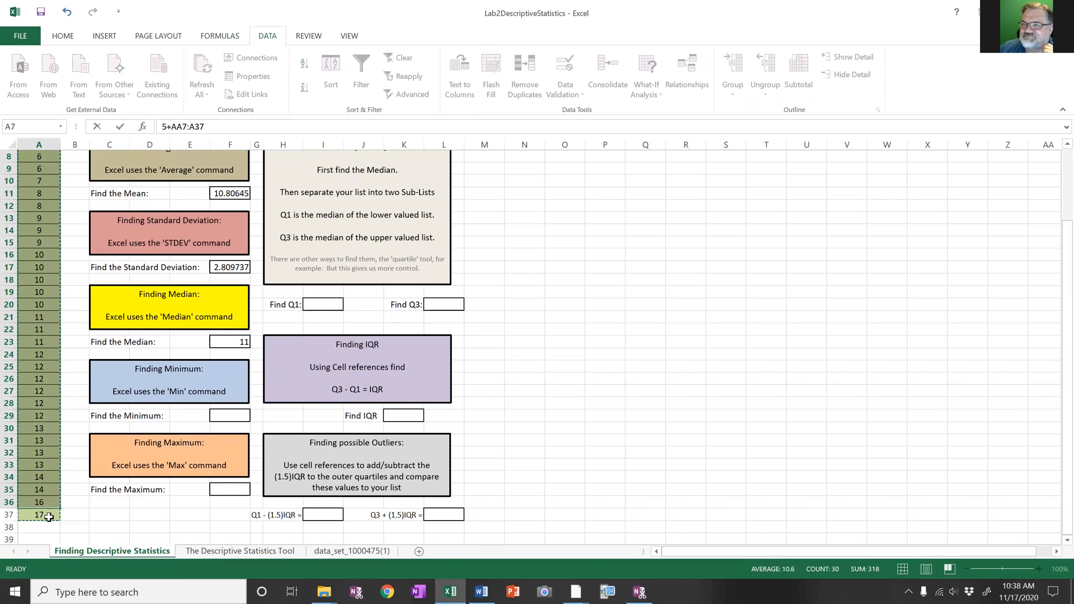
pyautogui.scroll(1, 70, 228)
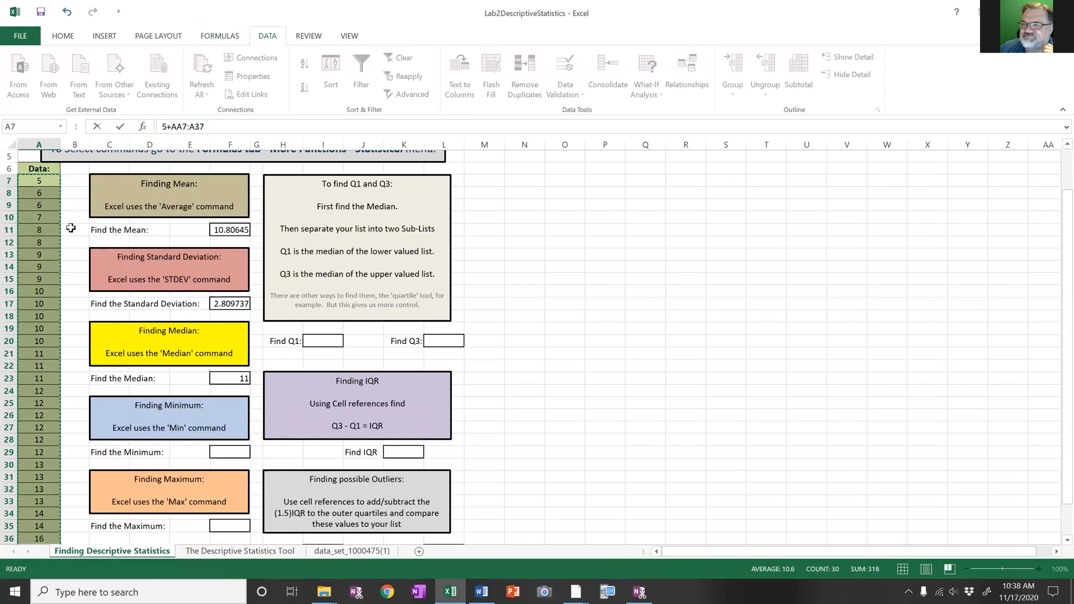
pyautogui.scroll(-2, 70, 227)
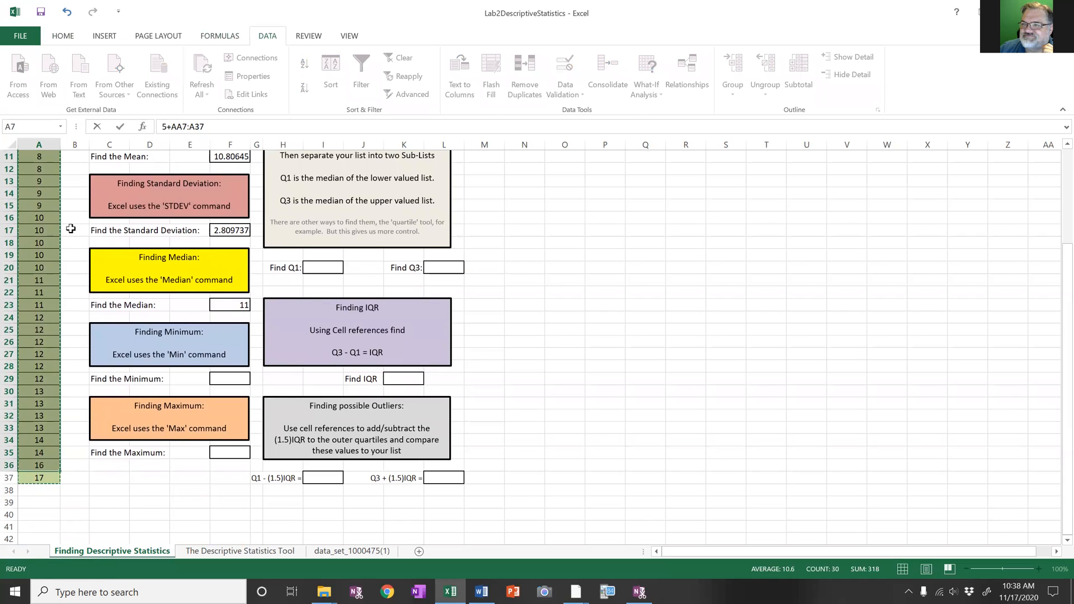
pyautogui.scroll(1, 71, 229)
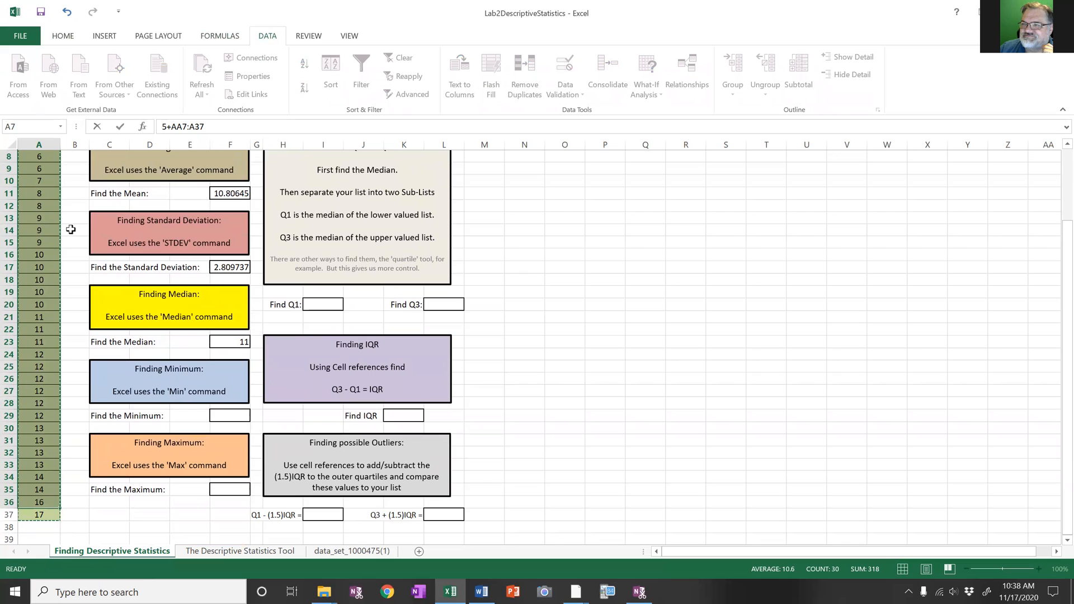
pyautogui.click(72, 278)
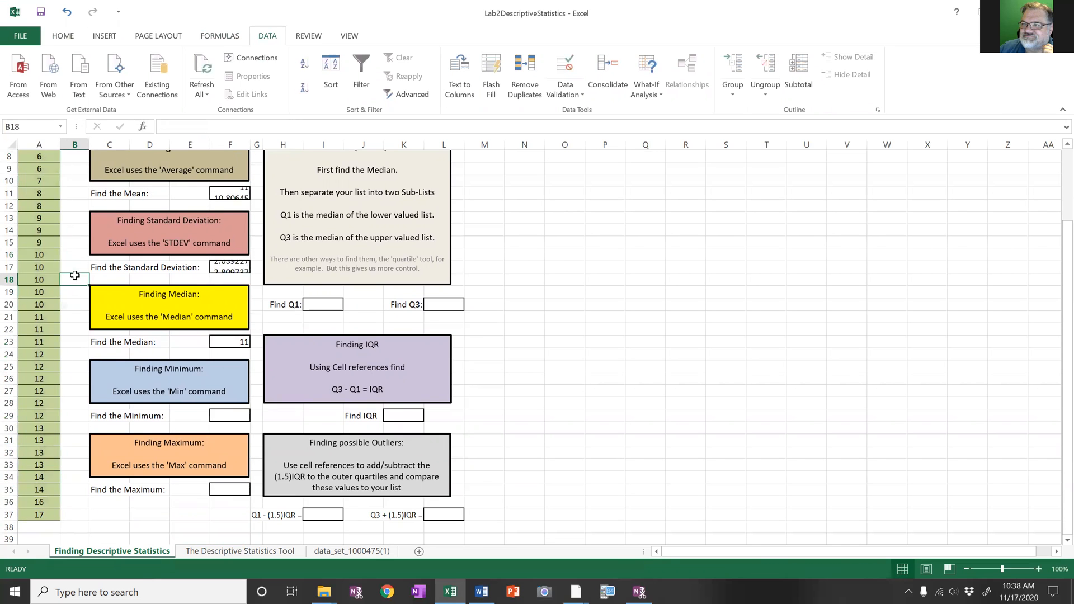
pyautogui.scroll(2, 53, 229)
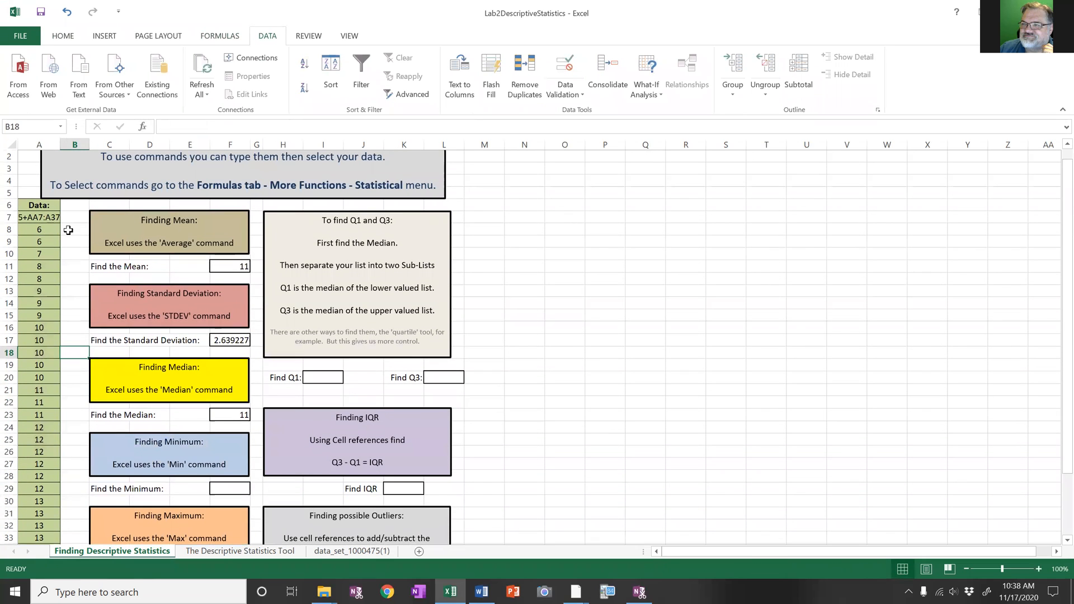
pyautogui.click(67, 12)
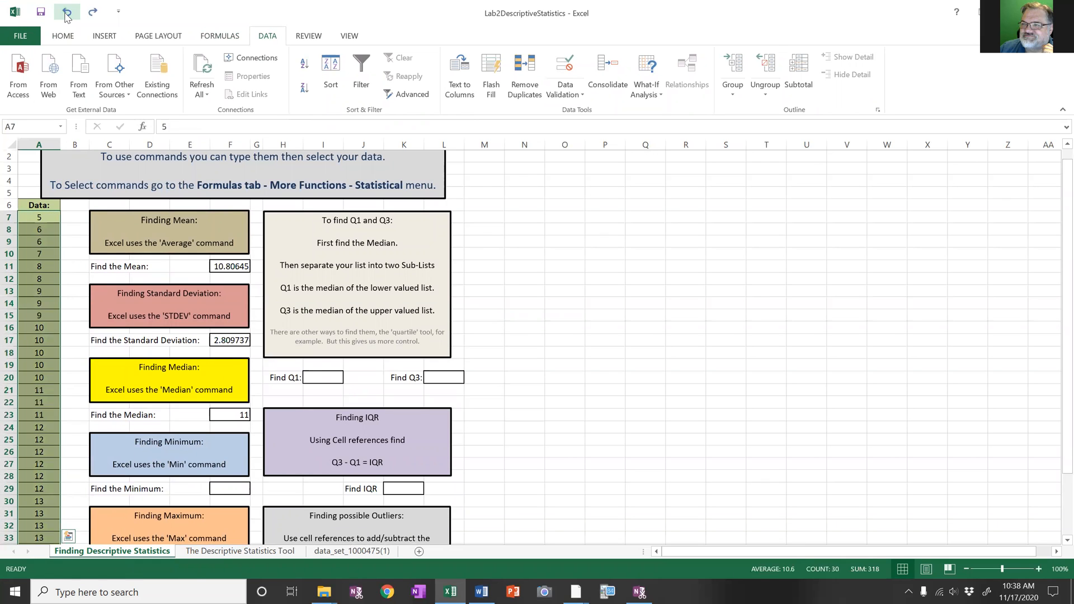
pyautogui.click(70, 241)
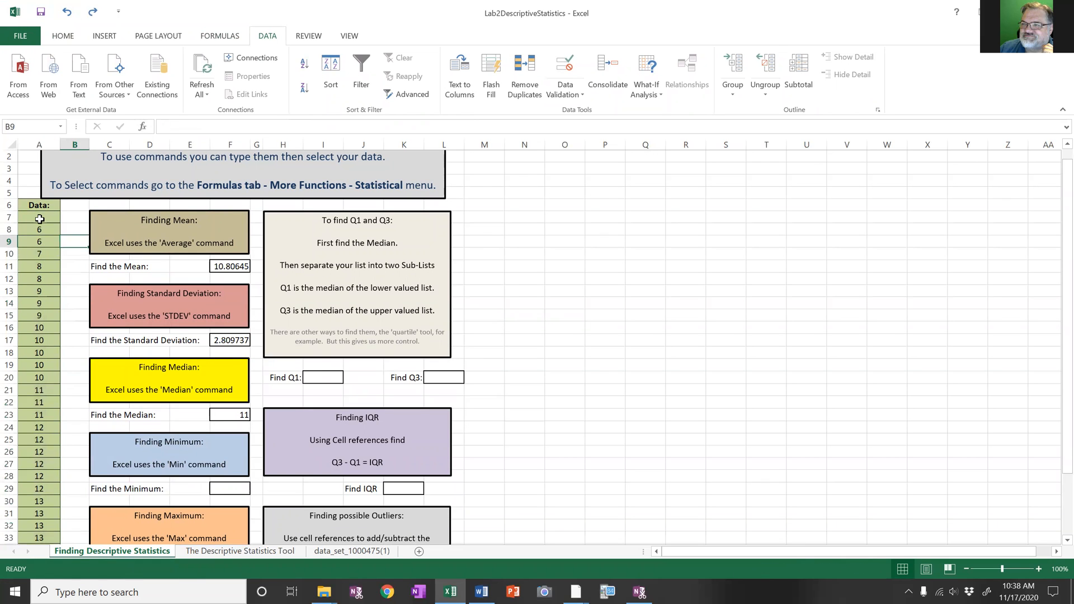
# Step: Highlight the lower part of the sorted data, cells A7:A21, with a yellow fill
pyautogui.click(40, 222)
pyautogui.moveTo(40, 222); pyautogui.dragTo(36, 392)
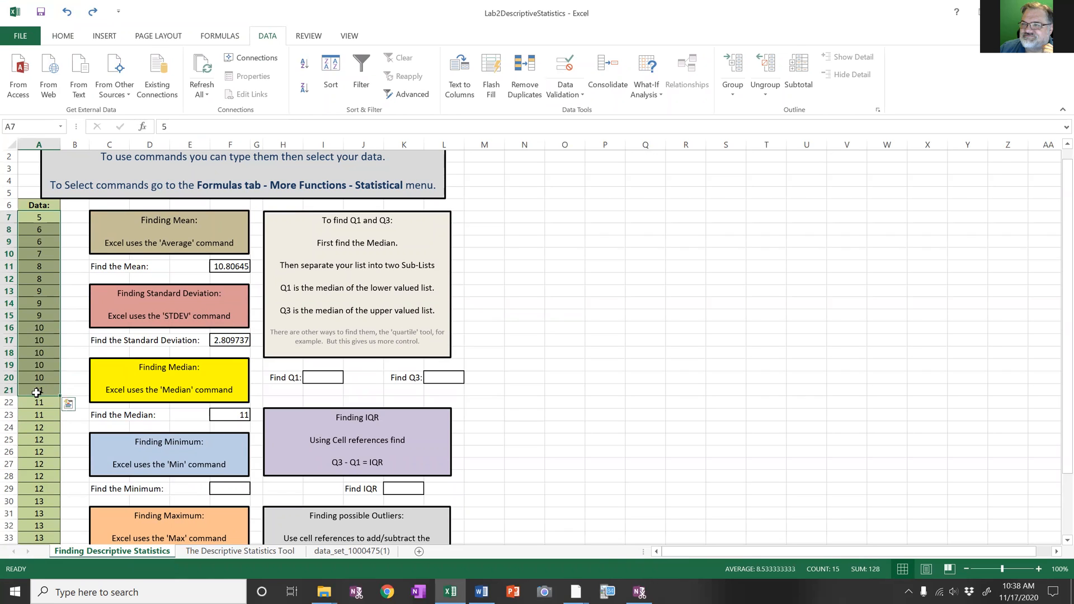
pyautogui.click(61, 37)
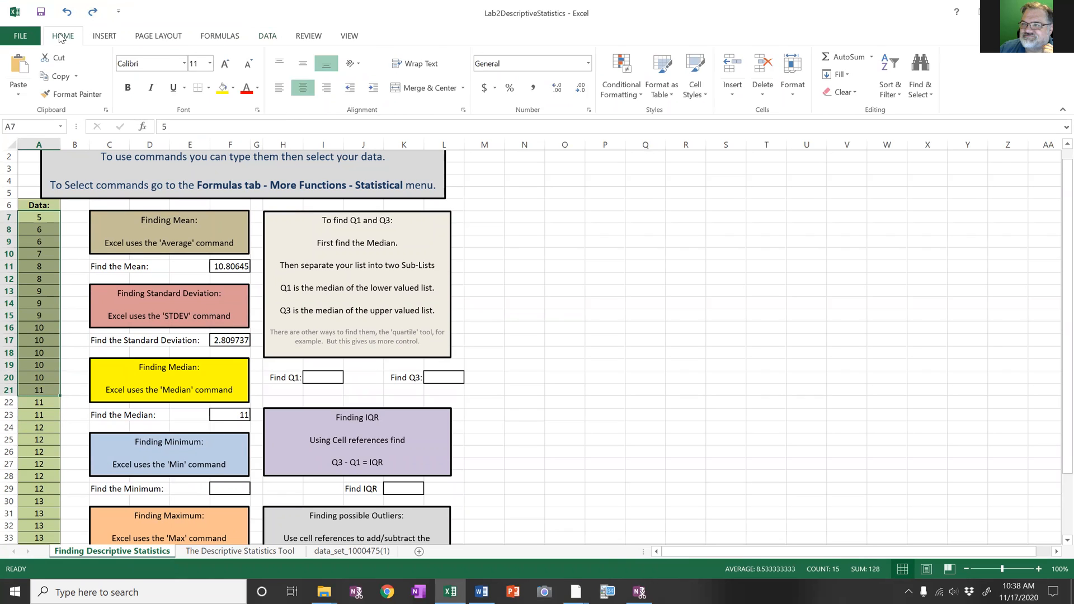
pyautogui.click(222, 88)
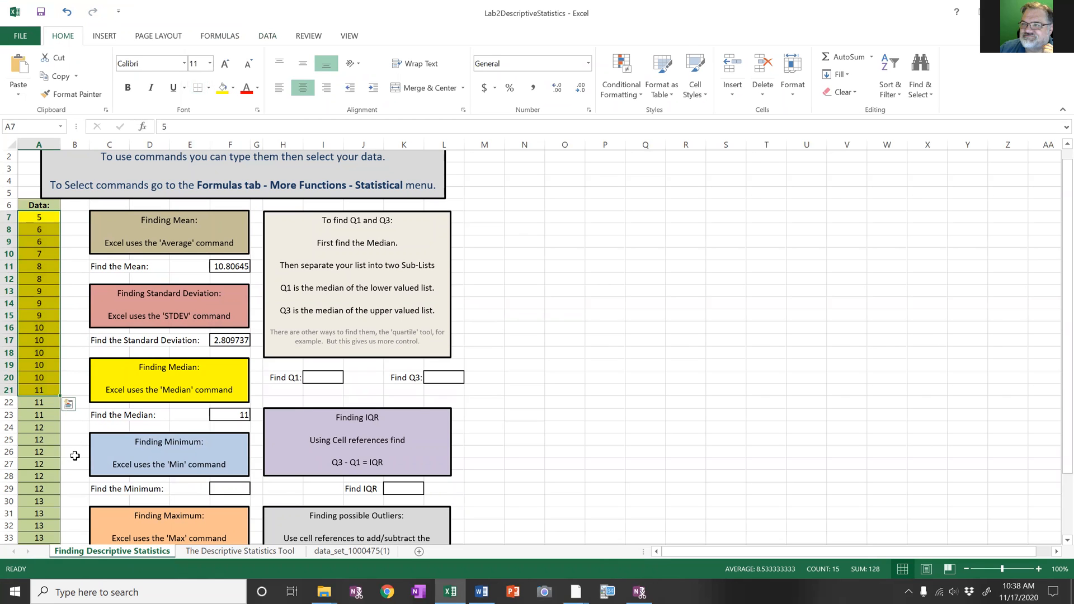
pyautogui.click(74, 456)
# Step: Select the upper part of the data from A22 down and the whole data list to check how many values each contains
pyautogui.scroll(-1, 75, 456)
pyautogui.scroll(-2, 75, 456)
pyautogui.moveTo(39, 330); pyautogui.dragTo(40, 516)
pyautogui.scroll(2, 71, 382)
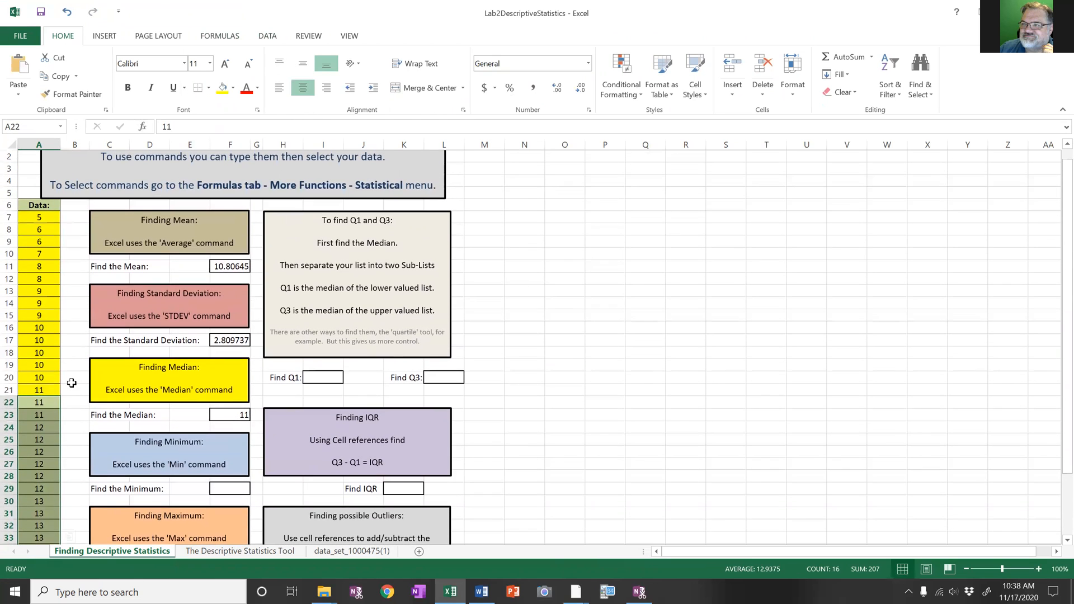
pyautogui.click(72, 376)
pyautogui.click(43, 218)
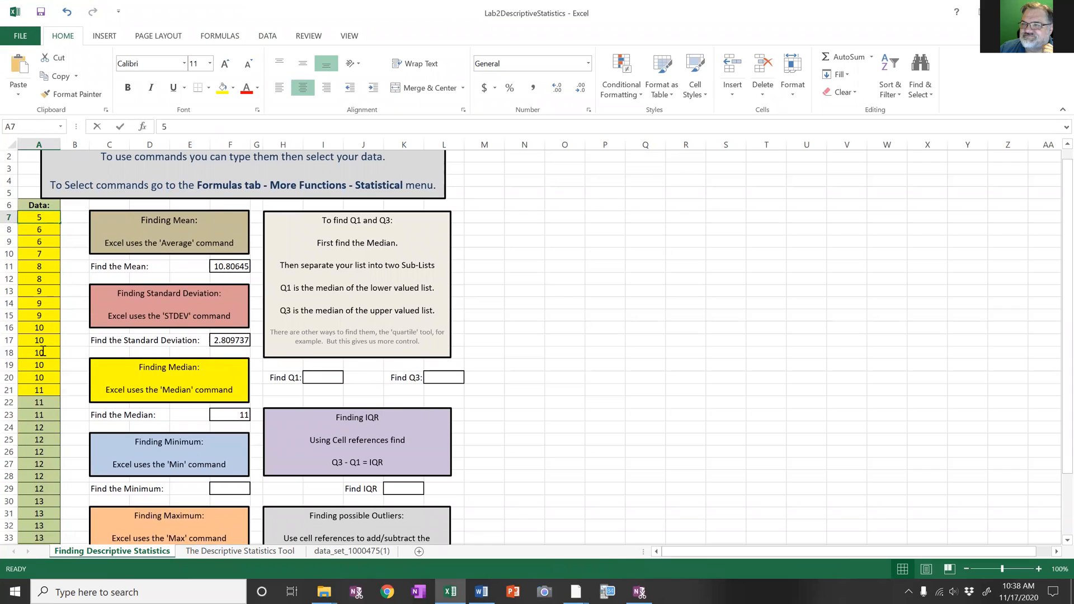
pyautogui.moveTo(43, 390); pyautogui.dragTo(41, 490)
pyautogui.click(74, 278)
pyautogui.scroll(2, 74, 348)
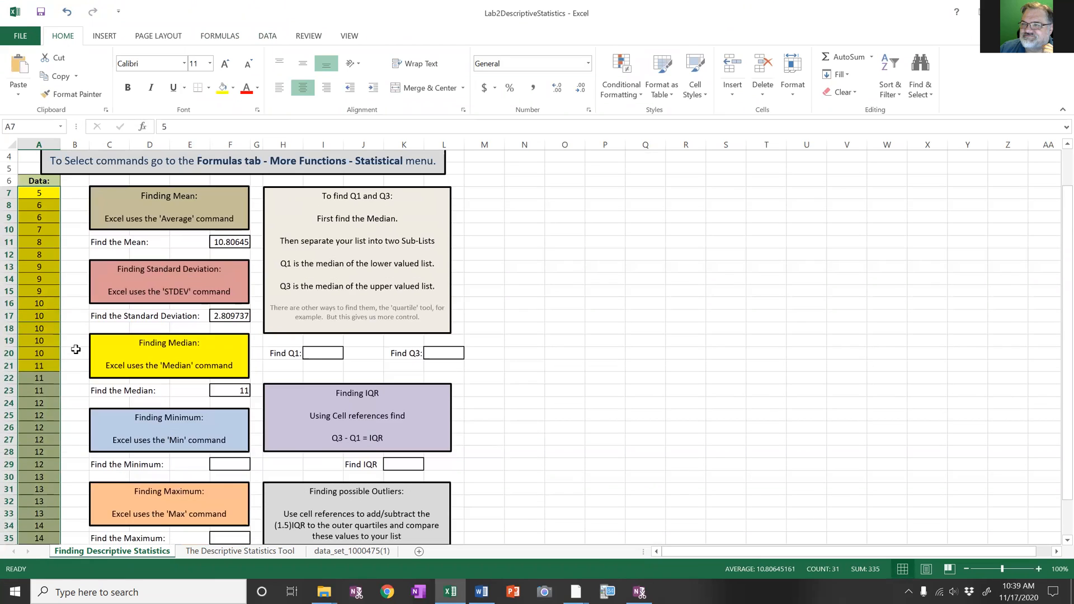
# Step: Undo the yellow fill on cells A7:A21
pyautogui.click(67, 12)
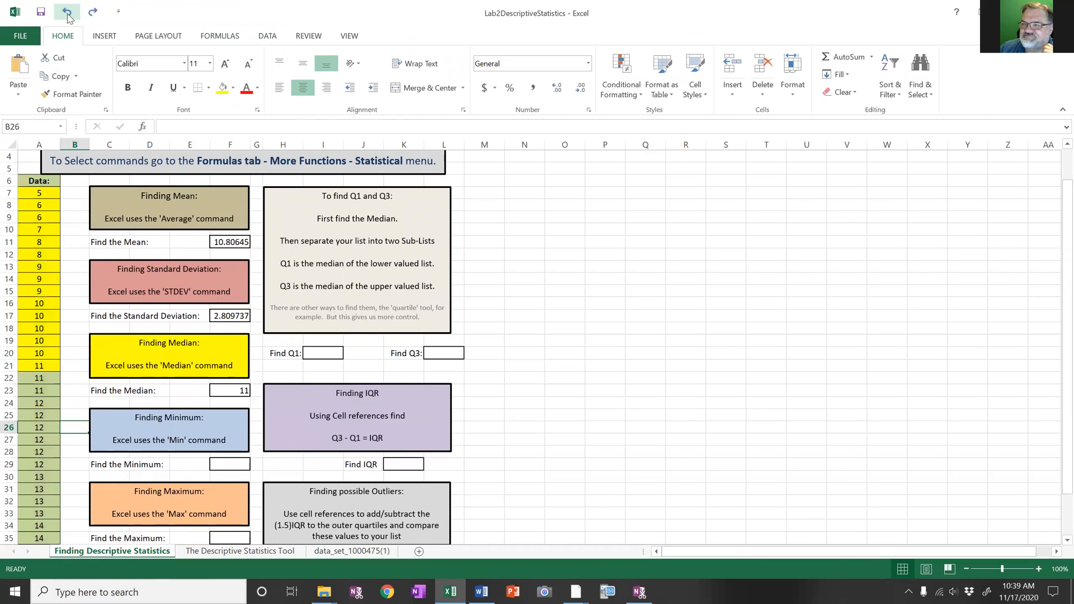
pyautogui.click(79, 317)
# Step: Highlight only the middle data value, cell A22, with a yellow fill to mark the median
pyautogui.click(42, 190)
pyautogui.moveTo(42, 191); pyautogui.dragTo(38, 379)
pyautogui.click(37, 378)
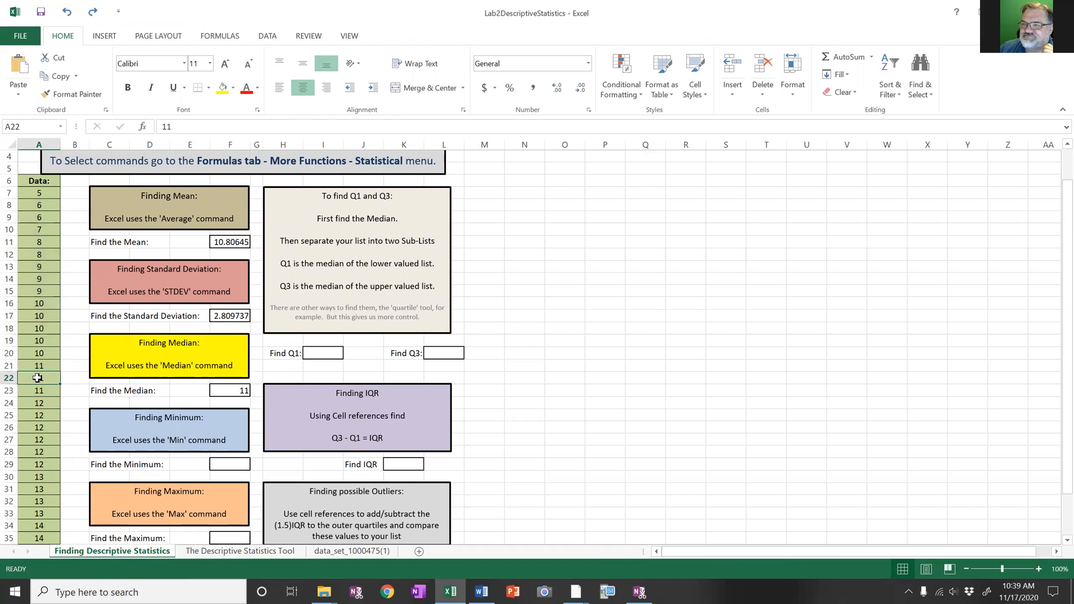
pyautogui.click(222, 88)
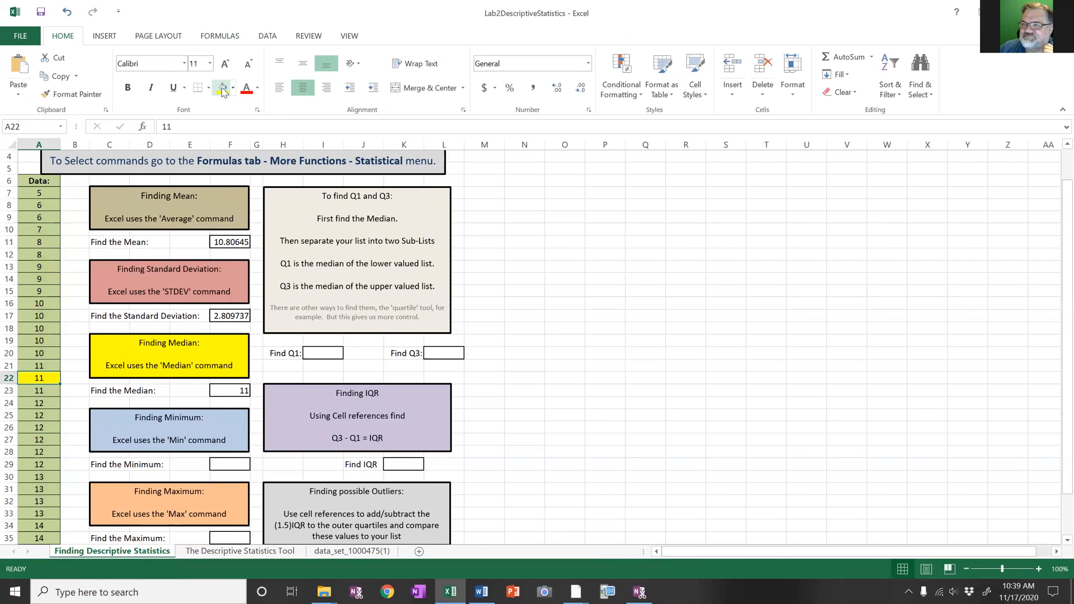
pyautogui.click(79, 390)
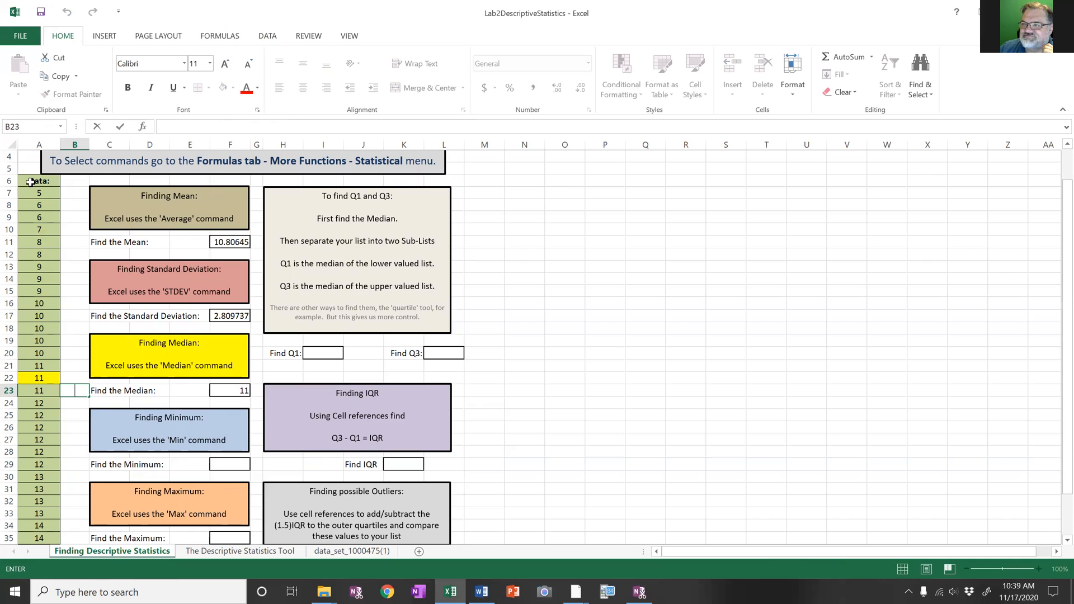
# Step: Enter a MIN formula over the data values in column A in cell F29 beside "Find the Minimum"
pyautogui.doubleClick(219, 466)
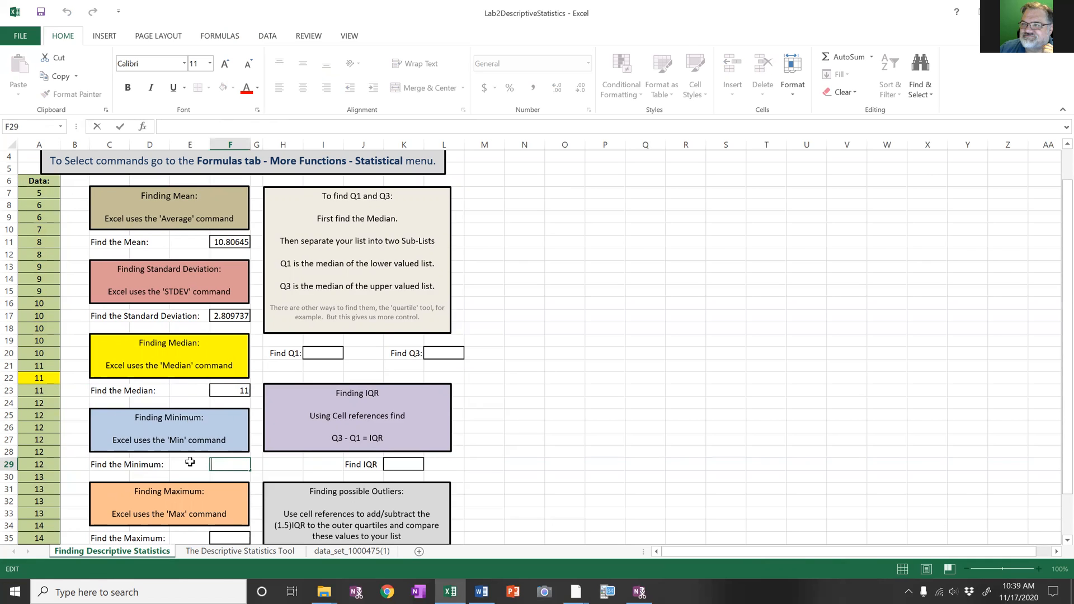
pyautogui.write('=mi')
pyautogui.write('n')
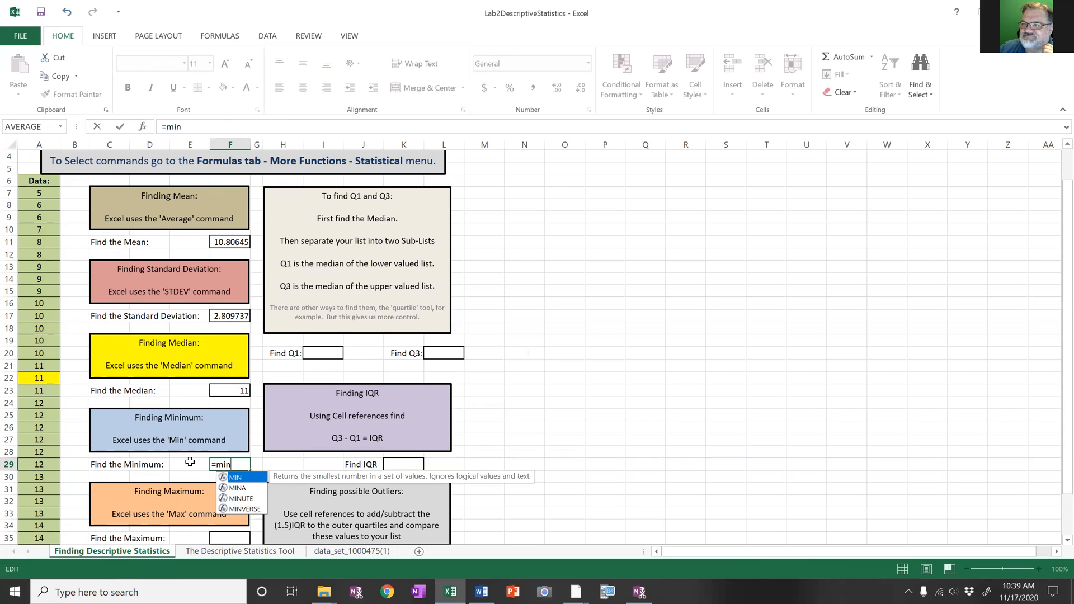
pyautogui.write('(')
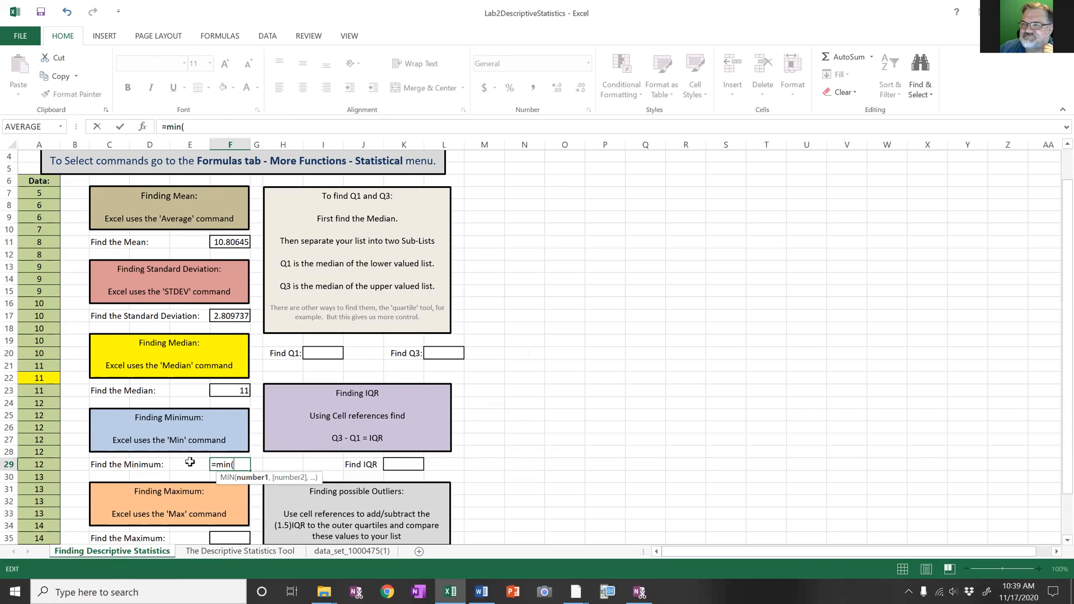
pyautogui.click(37, 196)
pyautogui.moveTo(38, 198); pyautogui.dragTo(35, 517)
pyautogui.press('Return')
pyautogui.press('Return')
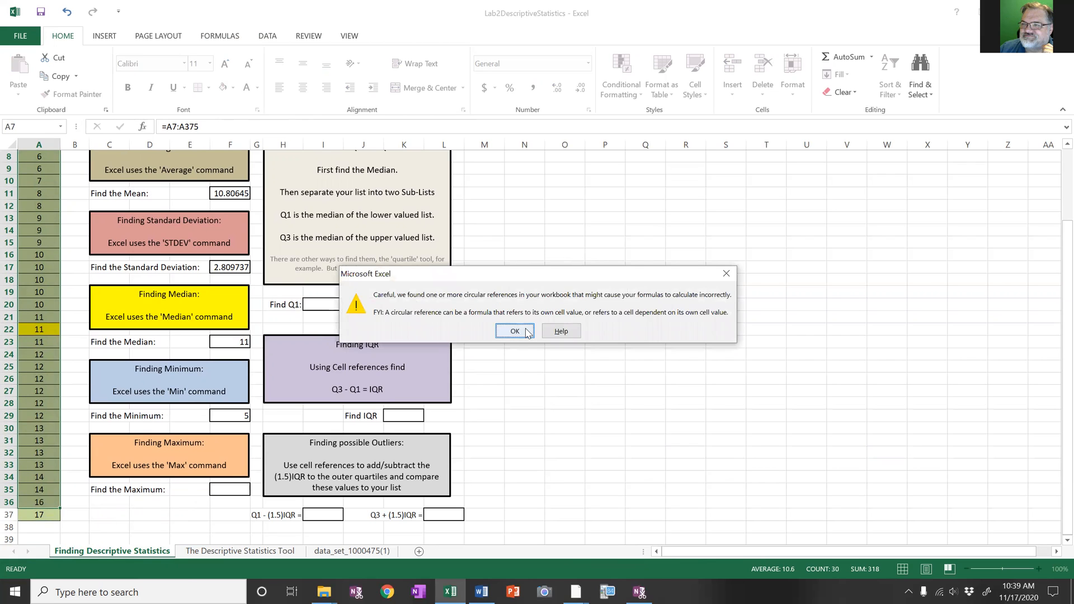
pyautogui.click(506, 330)
pyautogui.click(126, 526)
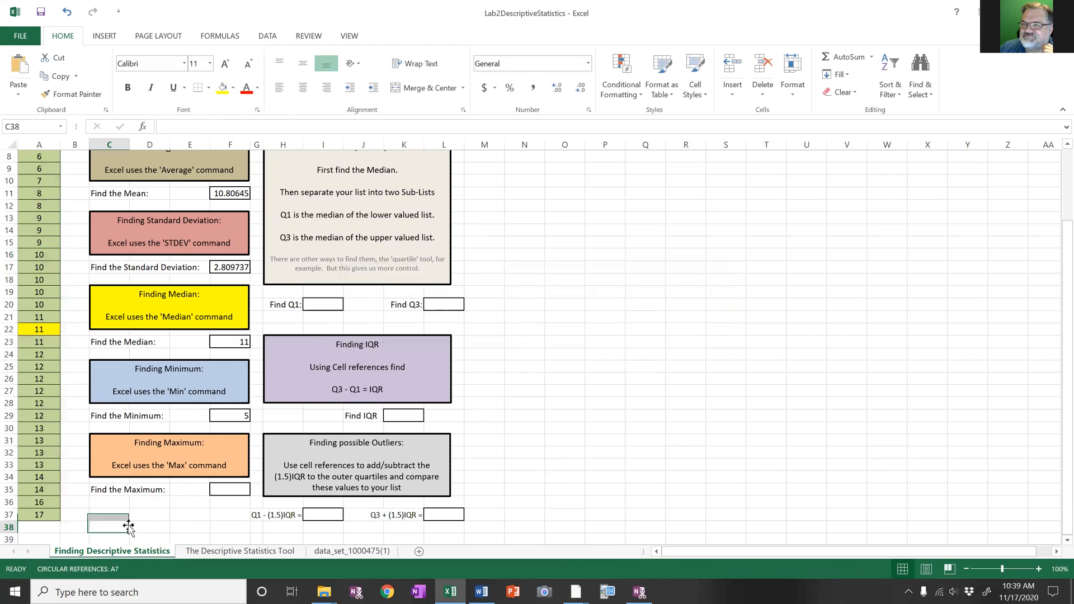
# Step: Enter a MAX formula over the data values in column A in cell F35 beside "Find the Maximum"
pyautogui.click(223, 495)
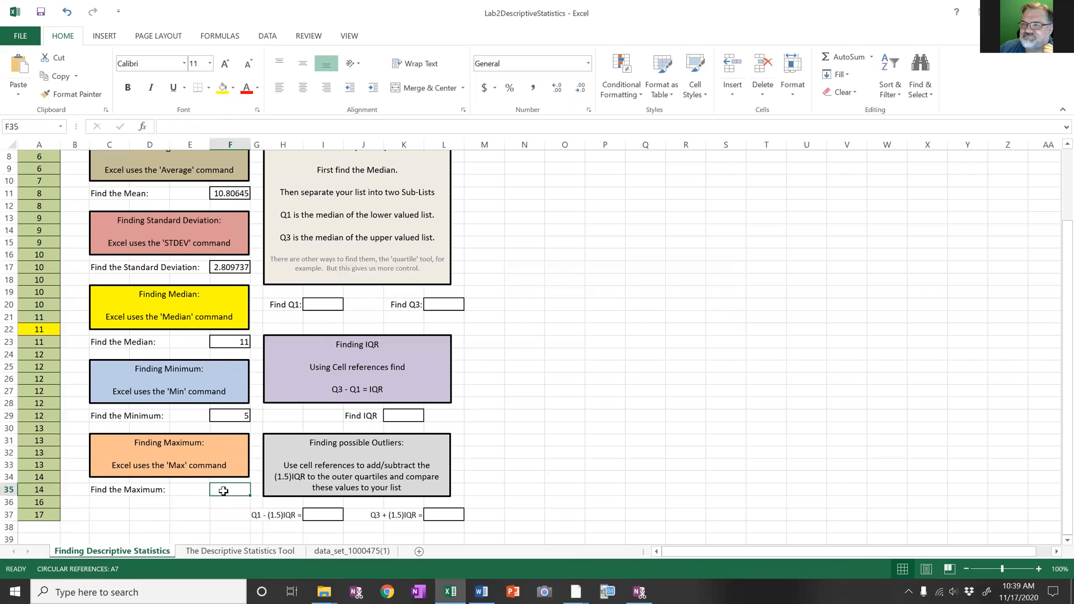
pyautogui.write('=max')
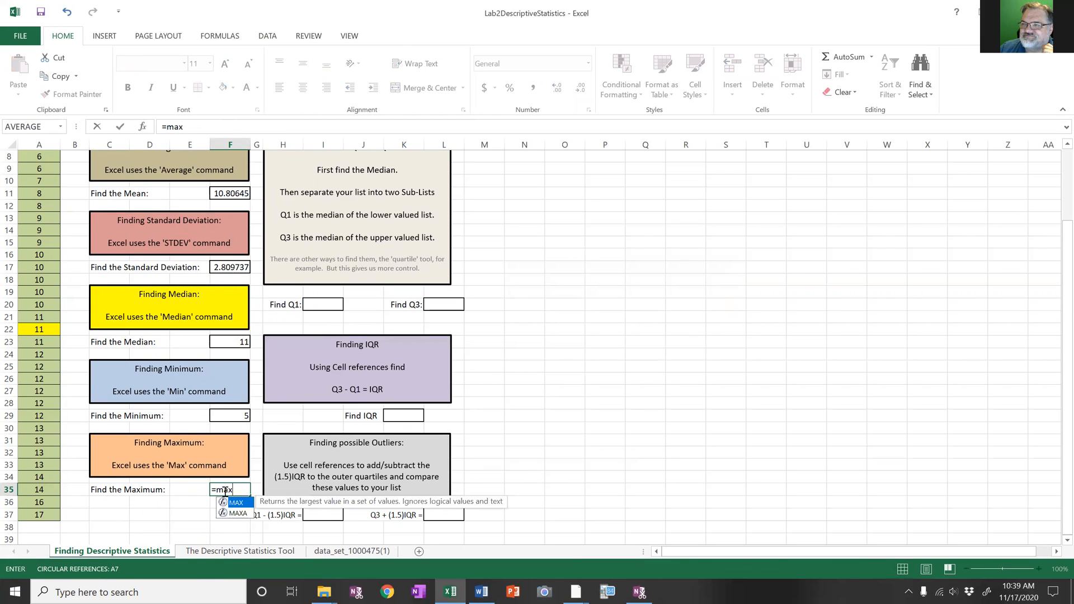
pyautogui.write('(')
pyautogui.moveTo(37, 515); pyautogui.dragTo(42, 180)
pyautogui.press('Return')
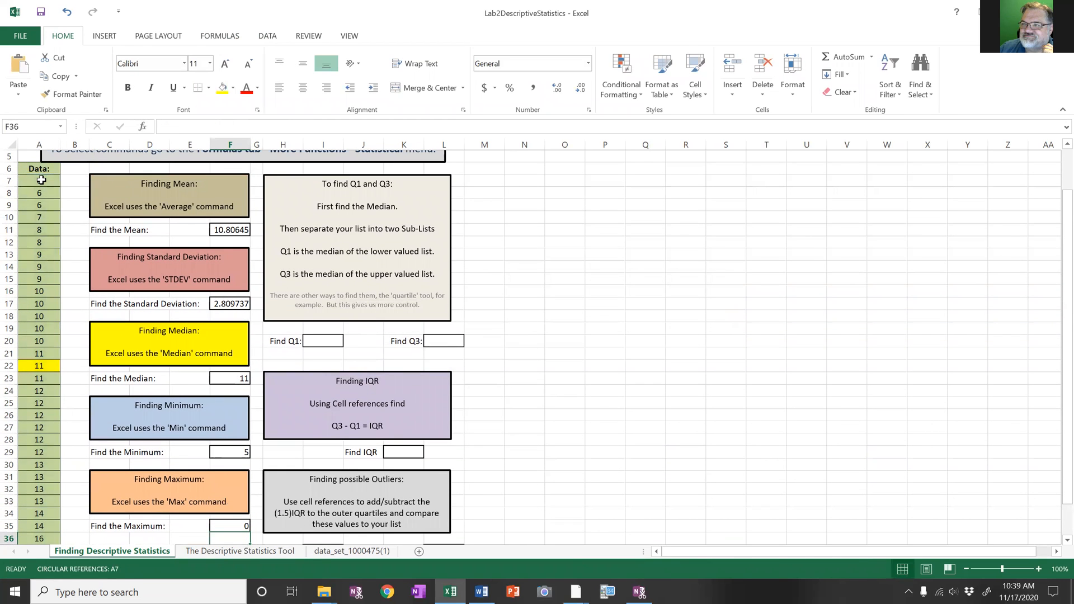
# Step: Replace the mistaken formula in cell A7, the first data value, with 5
pyautogui.click(49, 181)
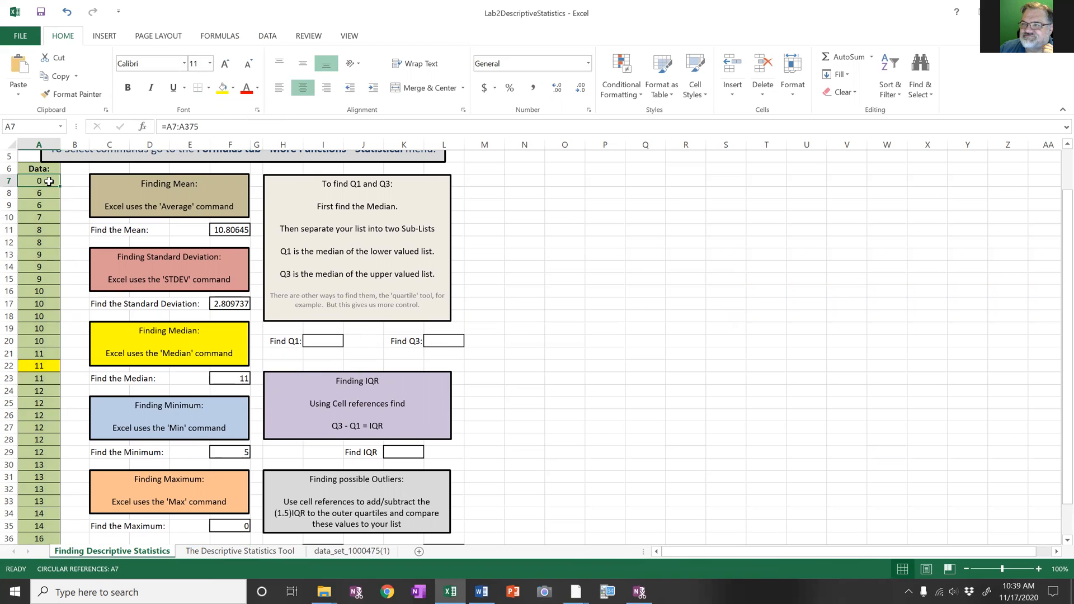
pyautogui.write('5')
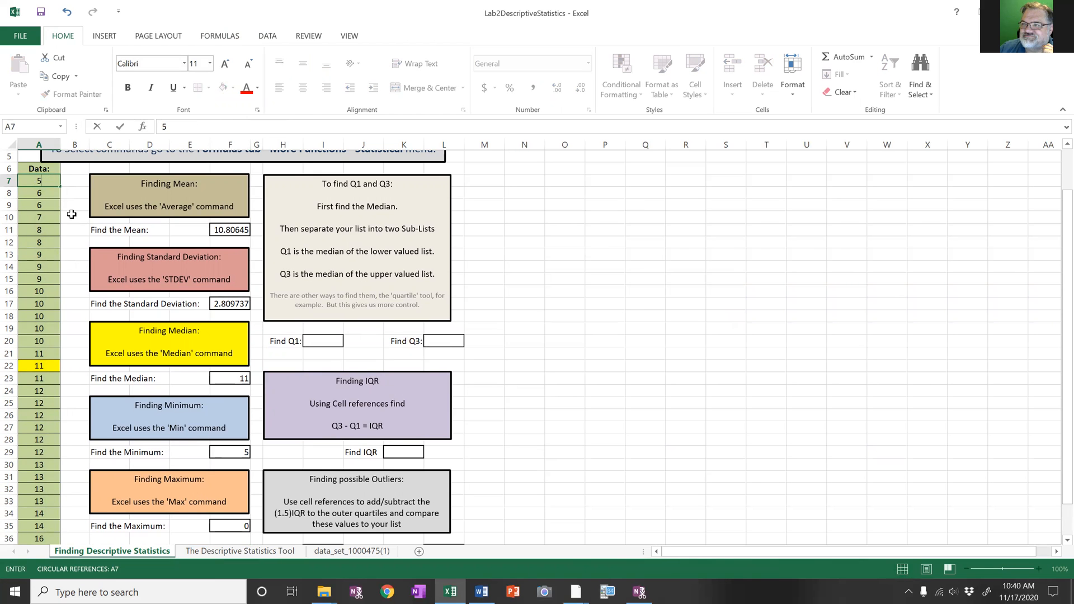
pyautogui.click(78, 238)
pyautogui.scroll(-3, 77, 238)
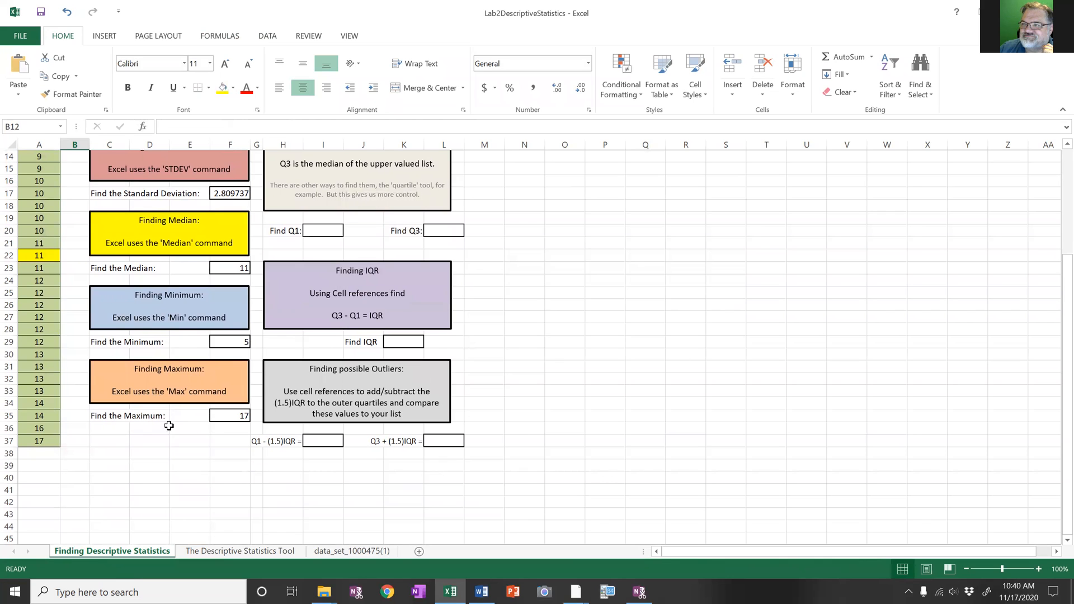
pyautogui.scroll(3, 149, 451)
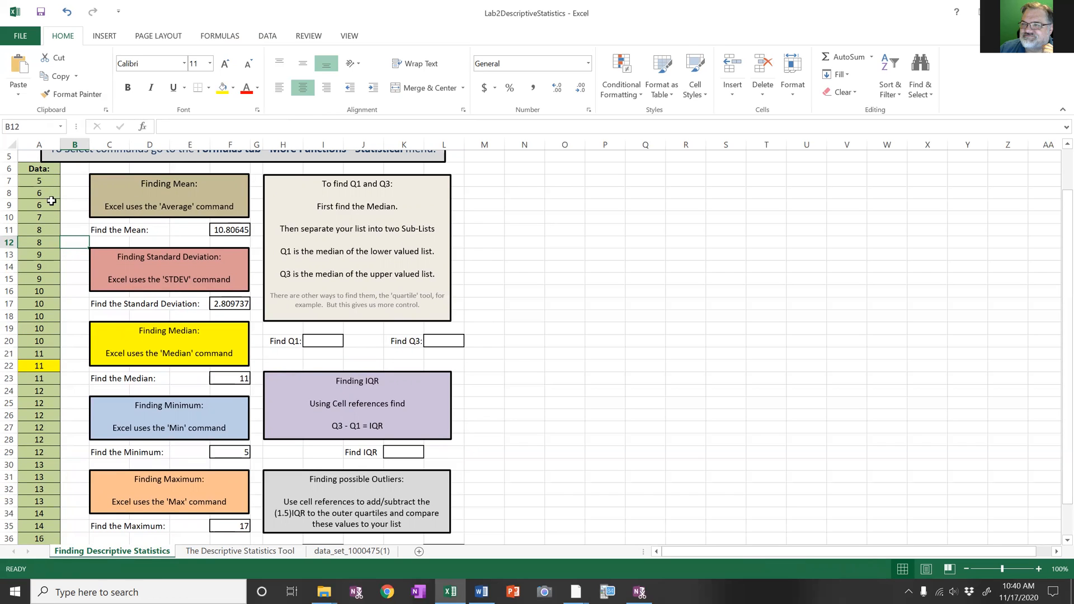
# Step: Enter the formula =MEDIAN(A7:A21) for the lower half of the data in cell I20 beside "Find Q1"
pyautogui.click(40, 182)
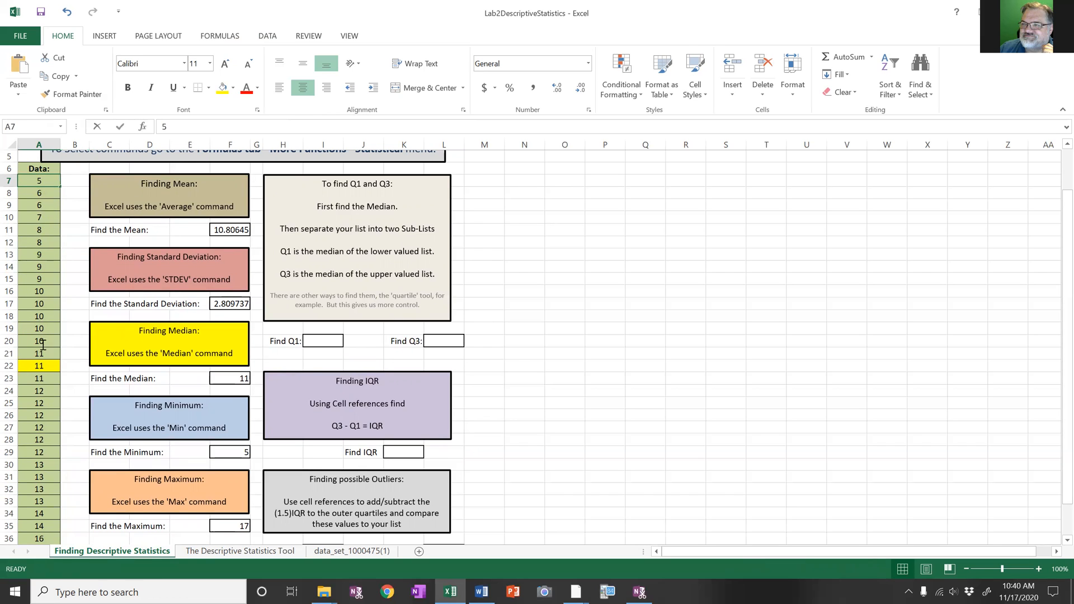
pyautogui.press('F2')
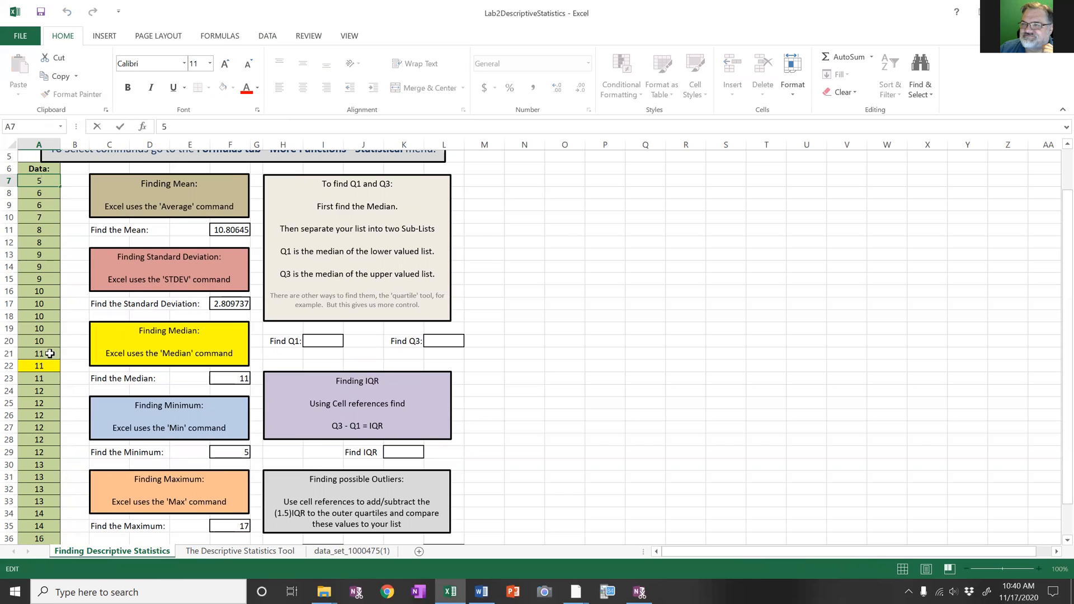
pyautogui.moveTo(50, 353); pyautogui.dragTo(42, 180)
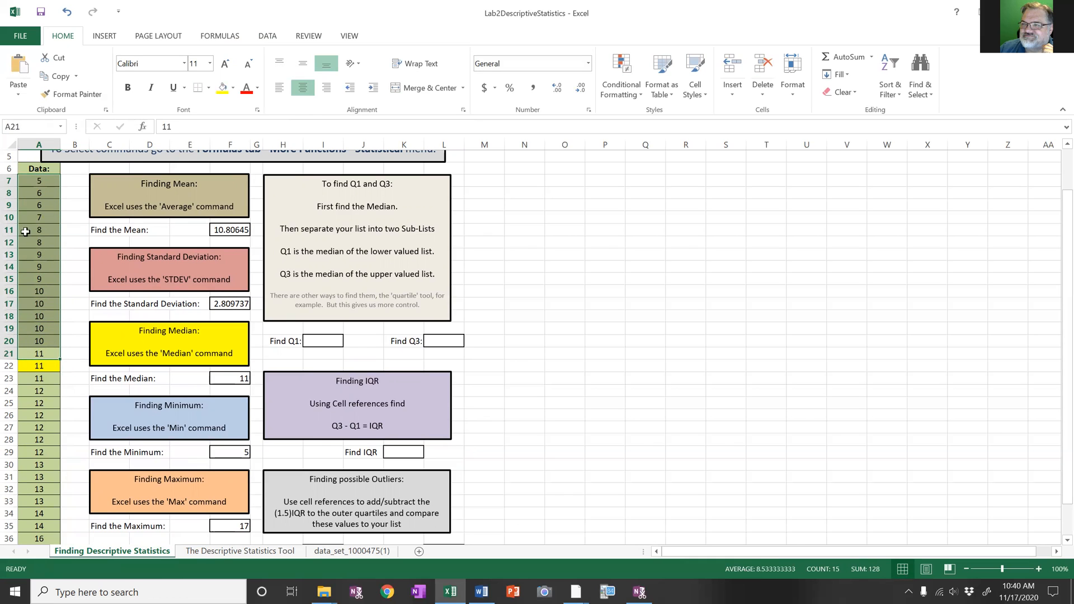
pyautogui.click(315, 340)
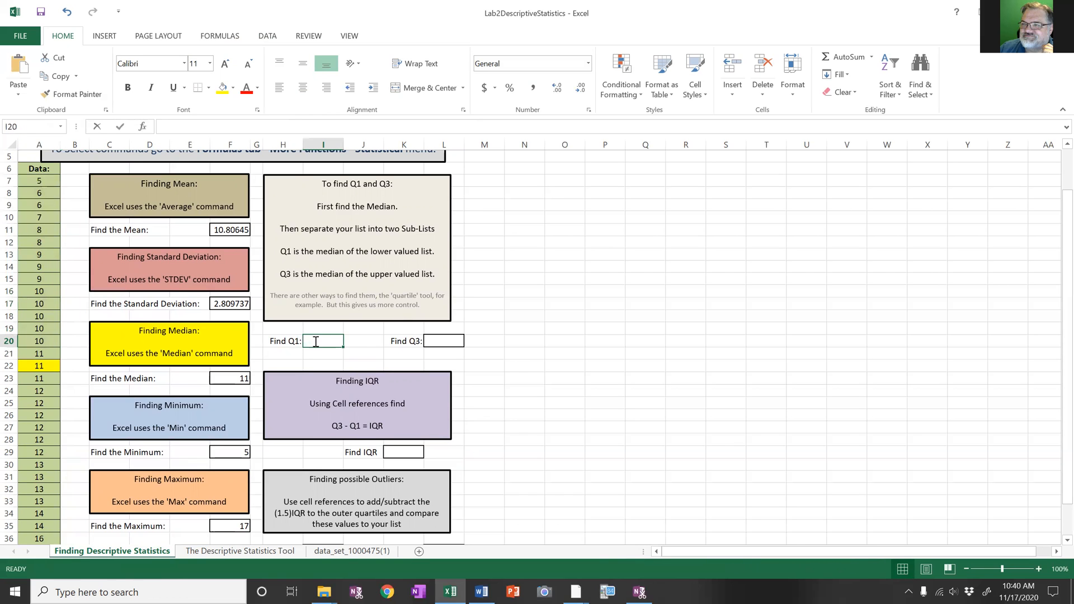
pyautogui.write('=median')
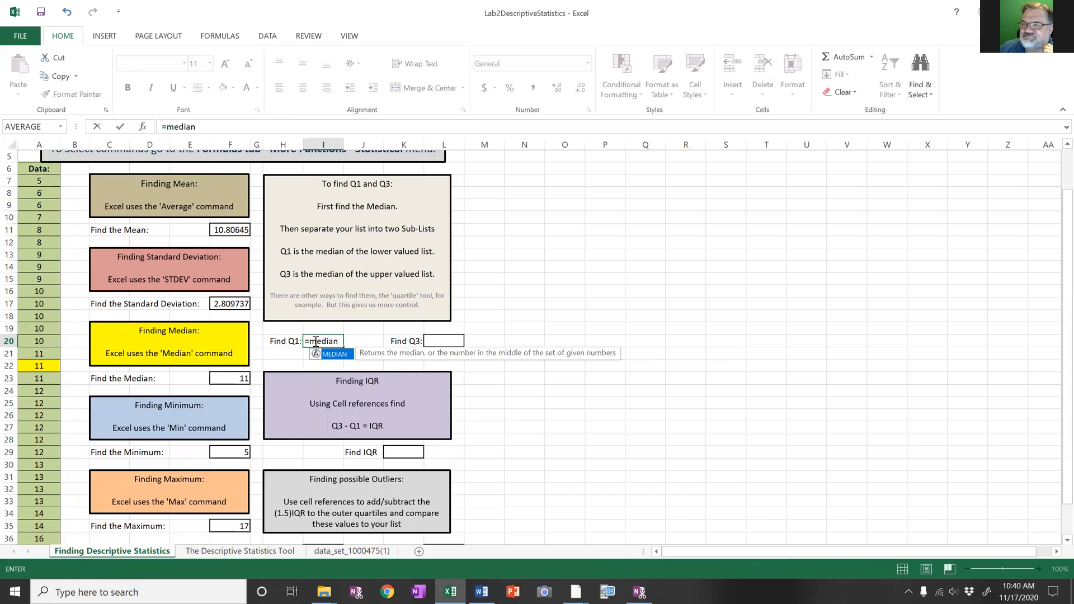
pyautogui.write('(')
pyautogui.moveTo(31, 179); pyautogui.dragTo(42, 356)
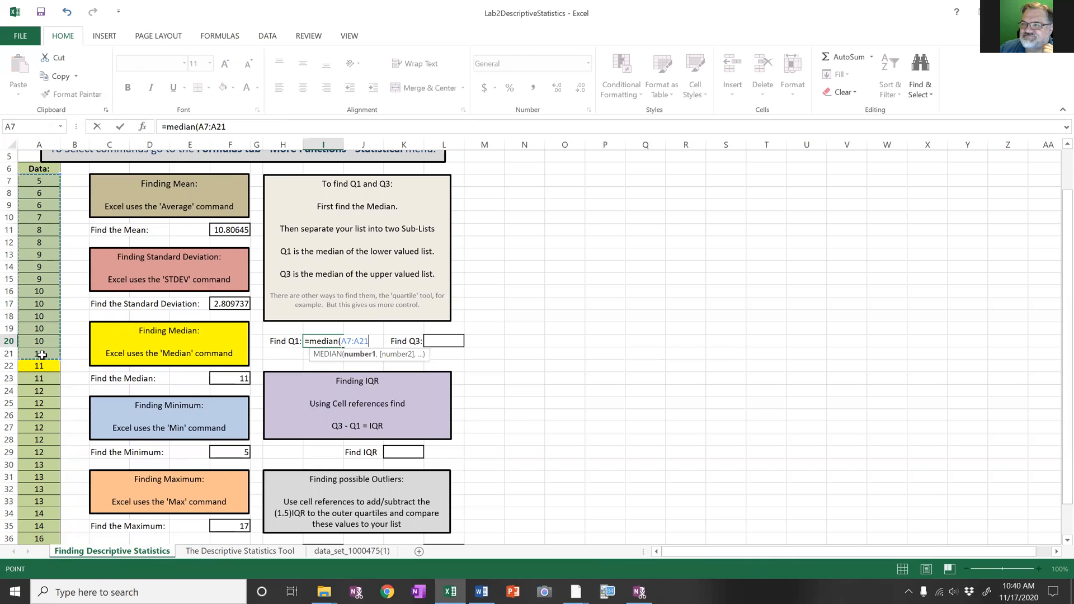
pyautogui.press('Return')
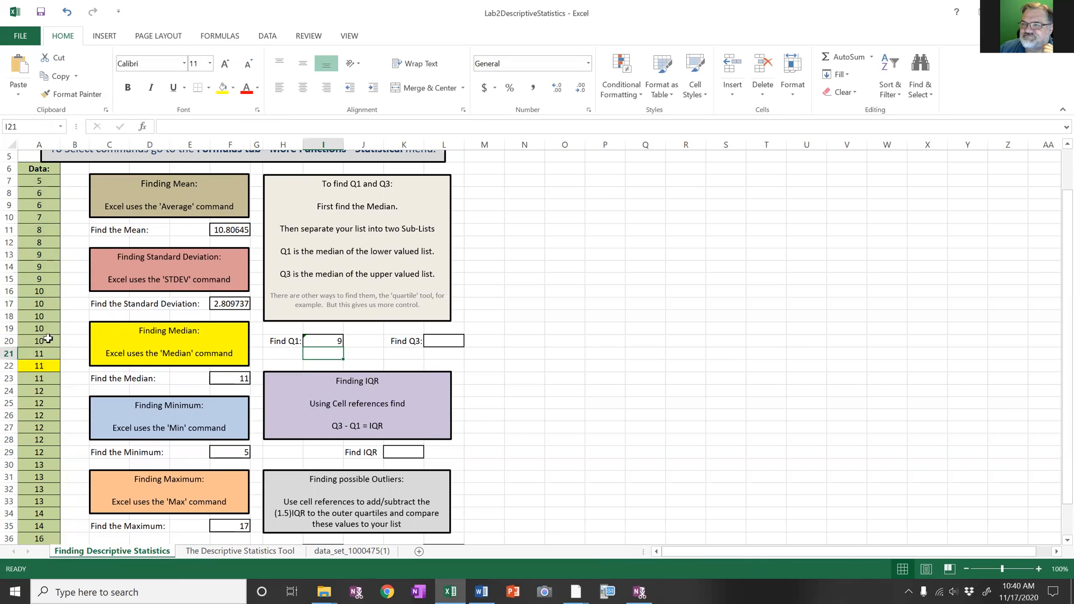
# Step: Enter a MEDIAN formula over the upper half of the data, A23:A37, in cell L20 beside "Find Q3"
pyautogui.scroll(-1, 45, 337)
pyautogui.click(432, 306)
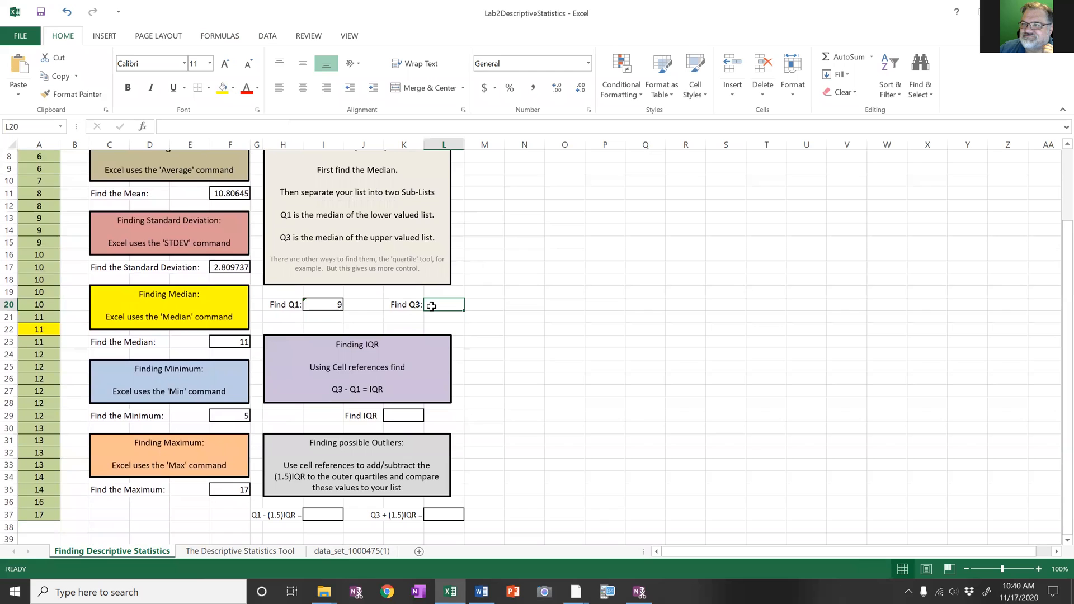
pyautogui.write('=')
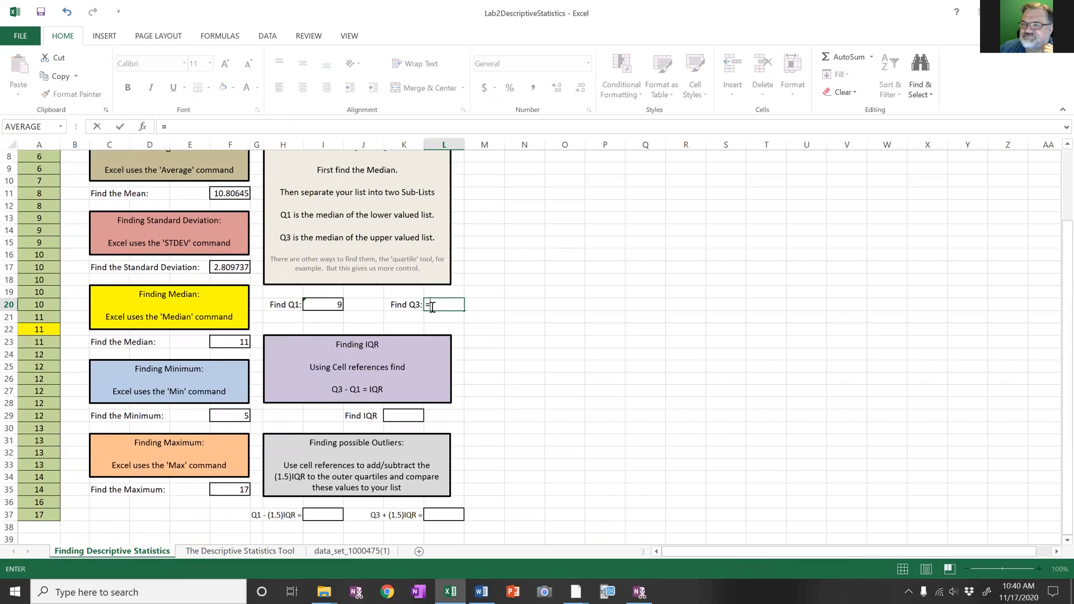
pyautogui.write('me')
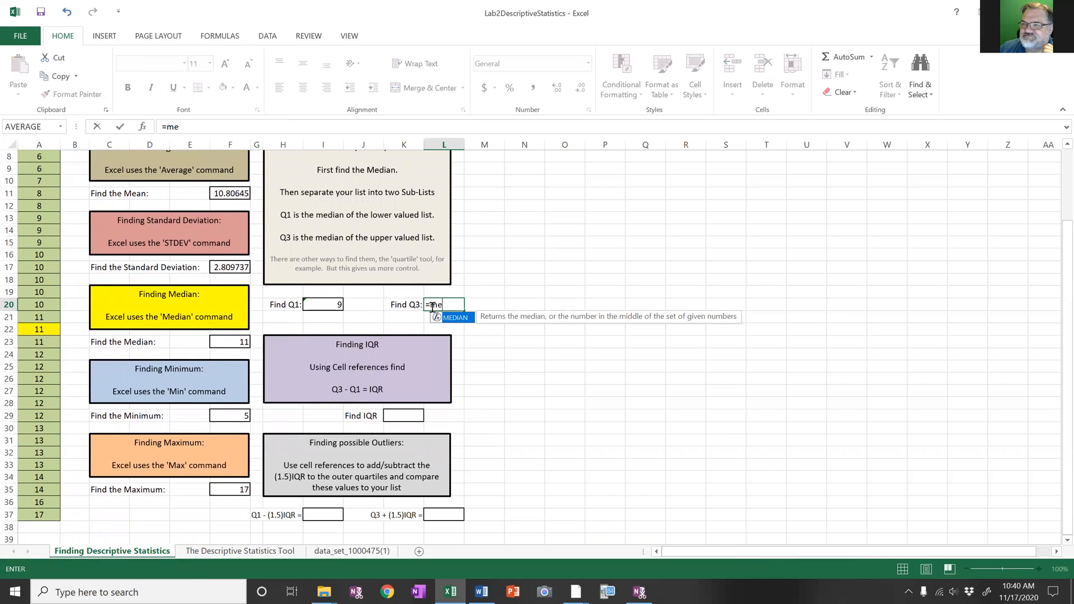
pyautogui.write('dian(')
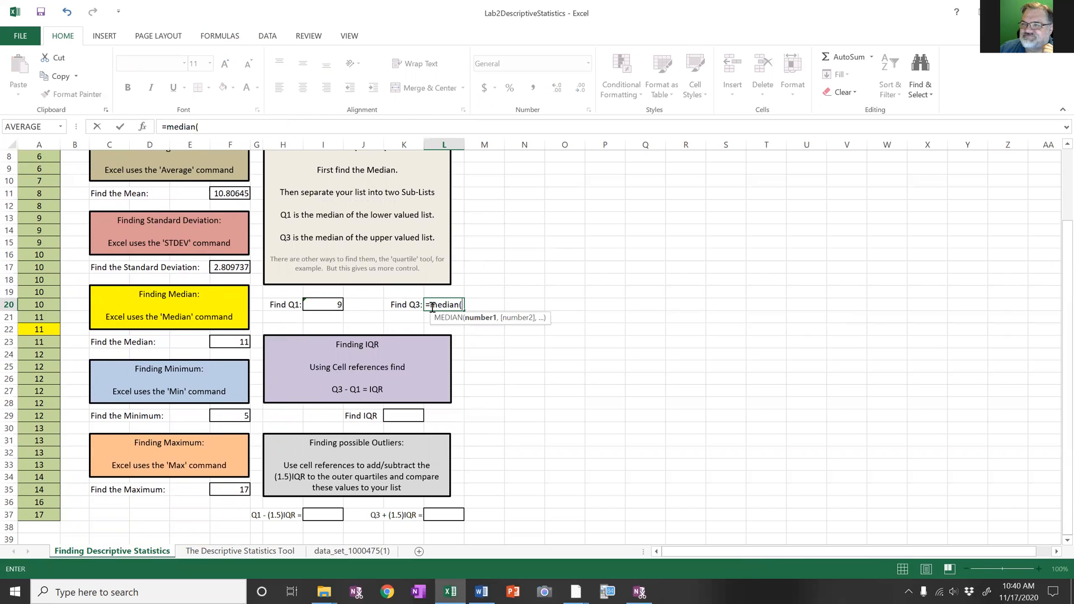
pyautogui.moveTo(34, 341); pyautogui.dragTo(52, 516)
pyautogui.write(')')
pyautogui.press('Return')
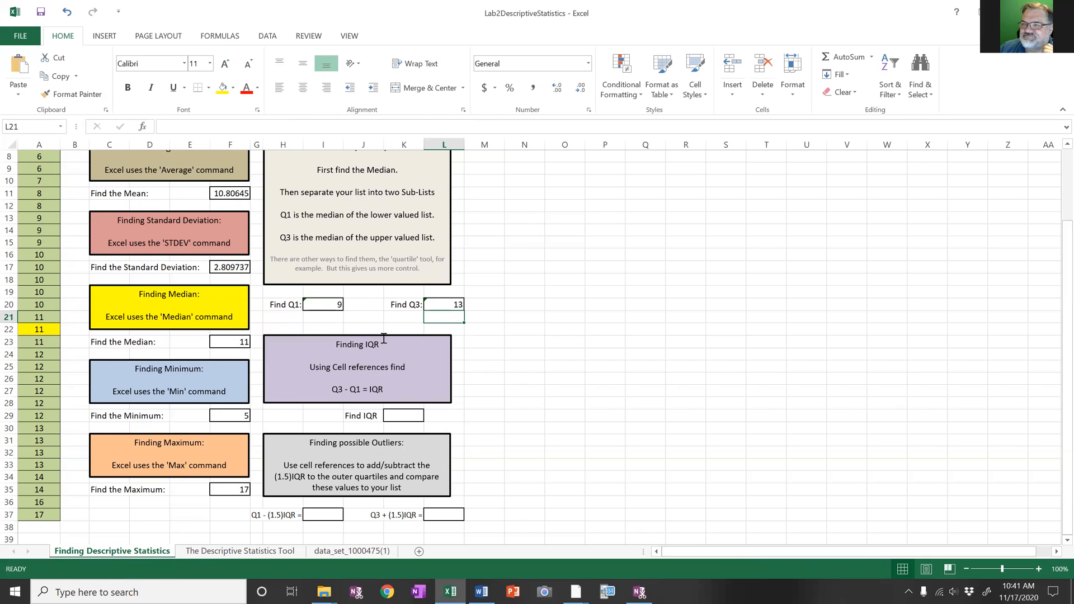
pyautogui.click(483, 388)
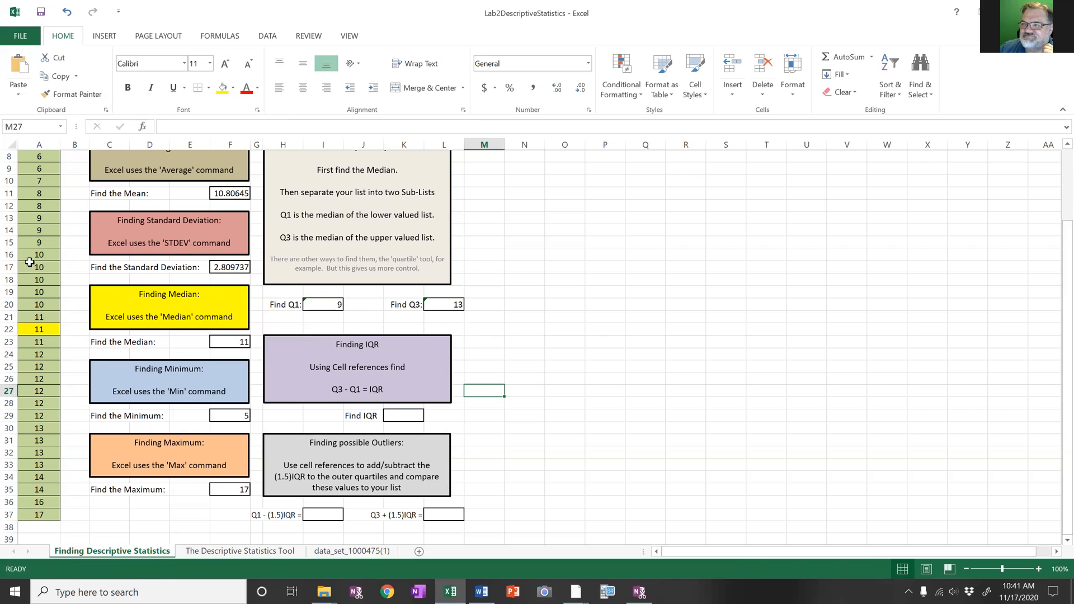
# Step: Look through the list of available statistical functions, including MAX, MEDIAN and MIN, without inserting one
pyautogui.click(218, 35)
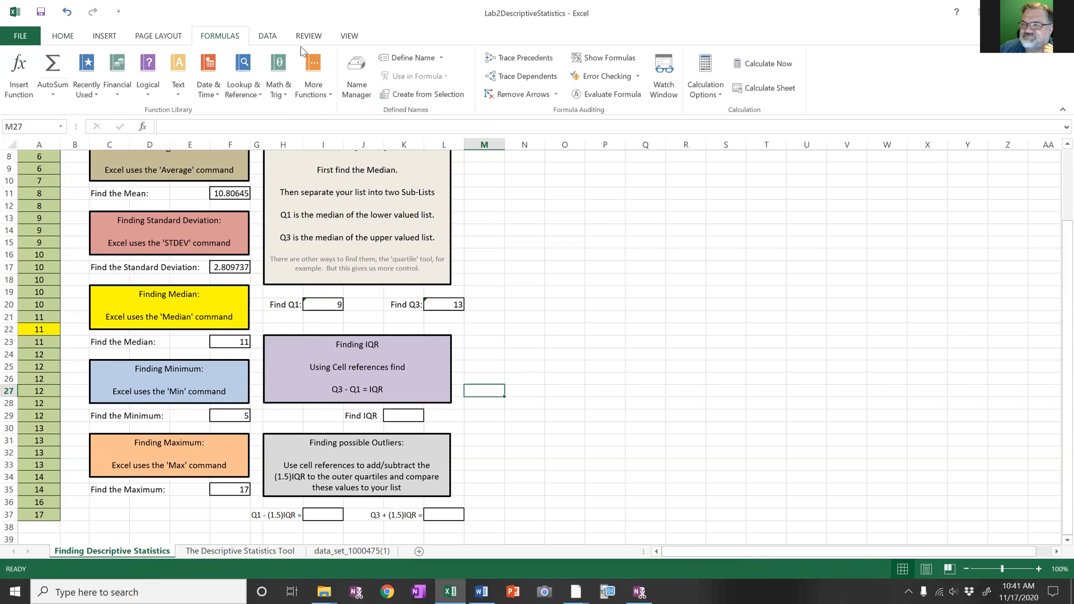
pyautogui.click(327, 92)
pyautogui.moveTo(346, 117)
pyautogui.scroll(-11, 414, 235)
pyautogui.scroll(-8, 415, 235)
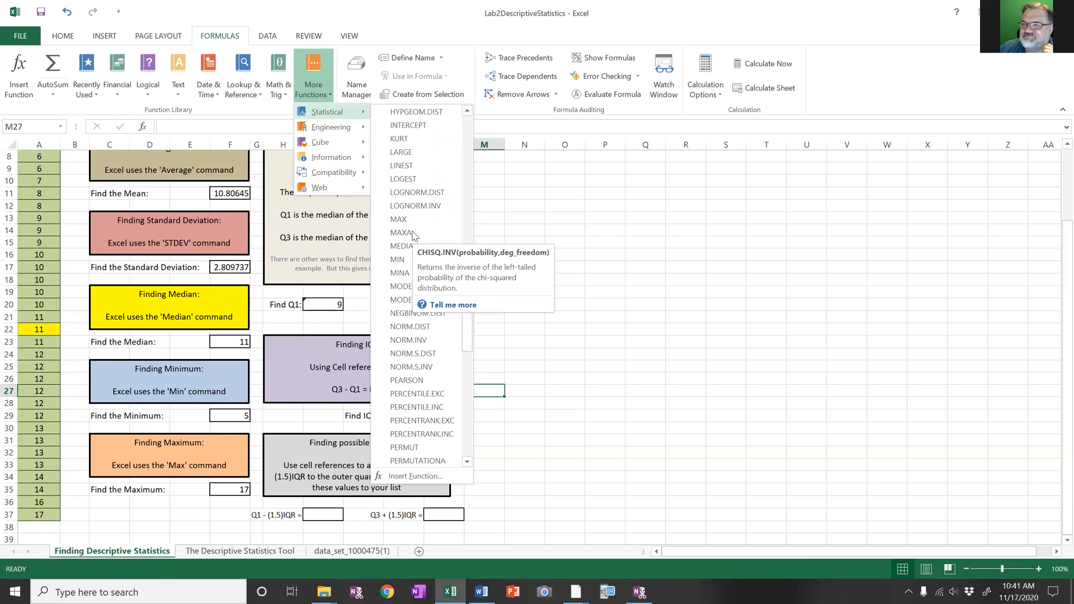
pyautogui.scroll(4, 415, 235)
pyautogui.scroll(1, 414, 235)
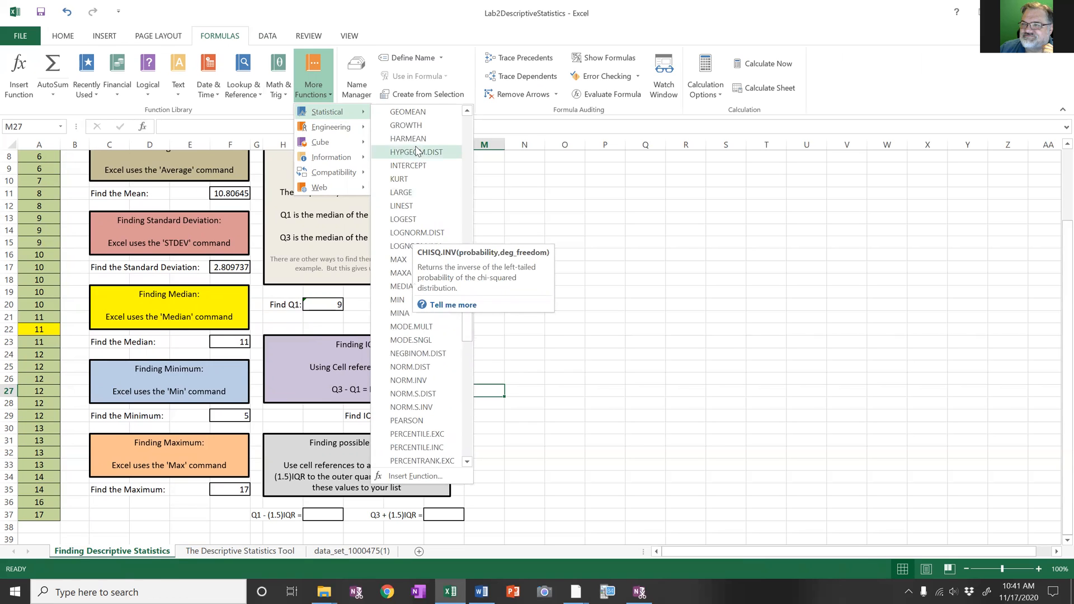
pyautogui.click(575, 389)
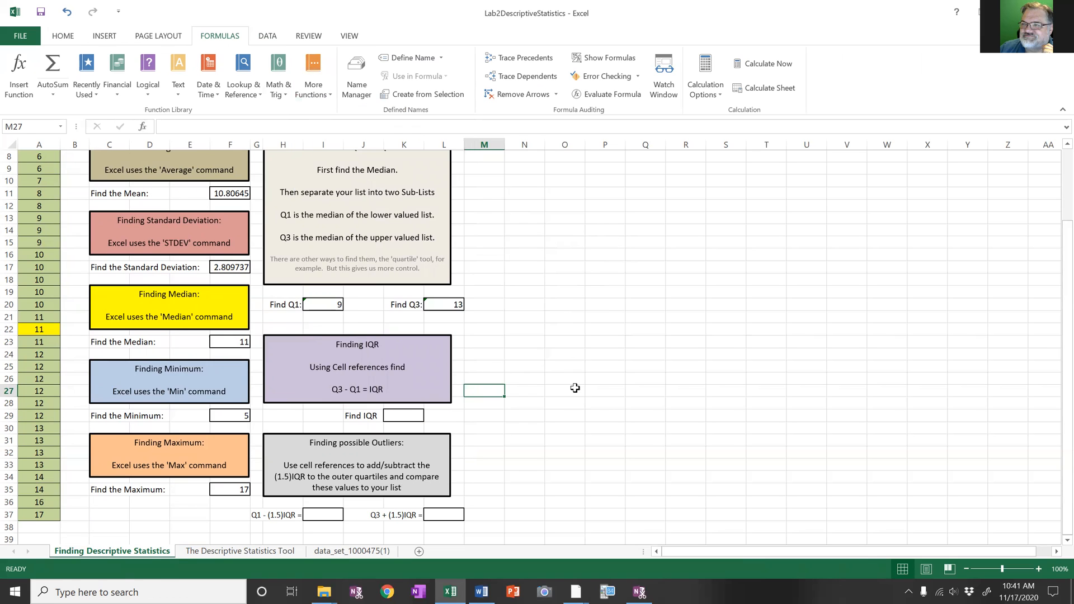
pyautogui.click(568, 390)
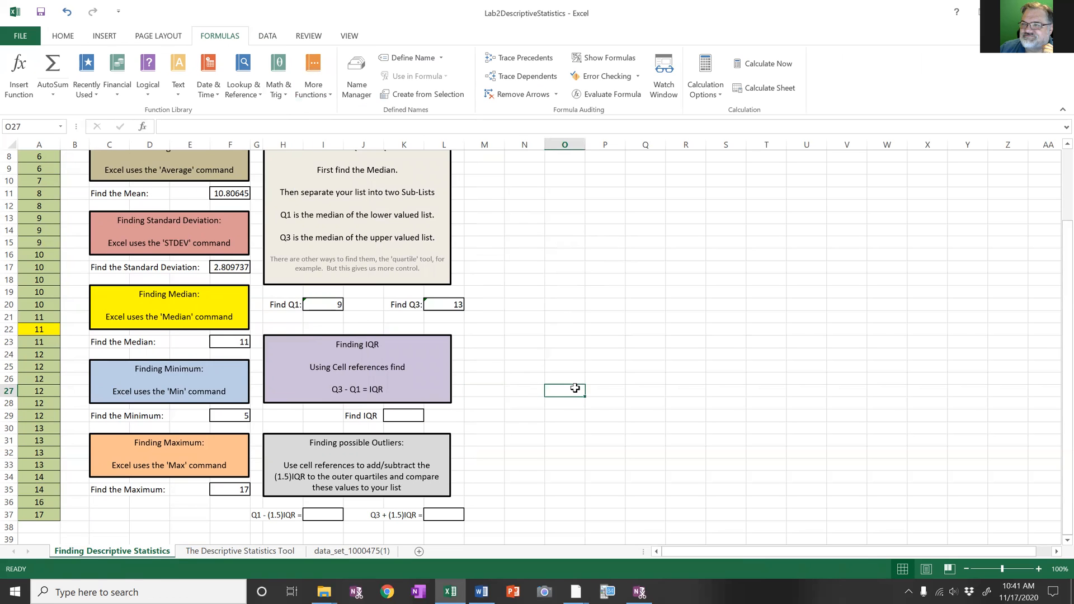
# Step: Enter the formula =L20-I20 in cell K29 beside "Find IQR" to subtract Q1 from Q3
pyautogui.click(391, 419)
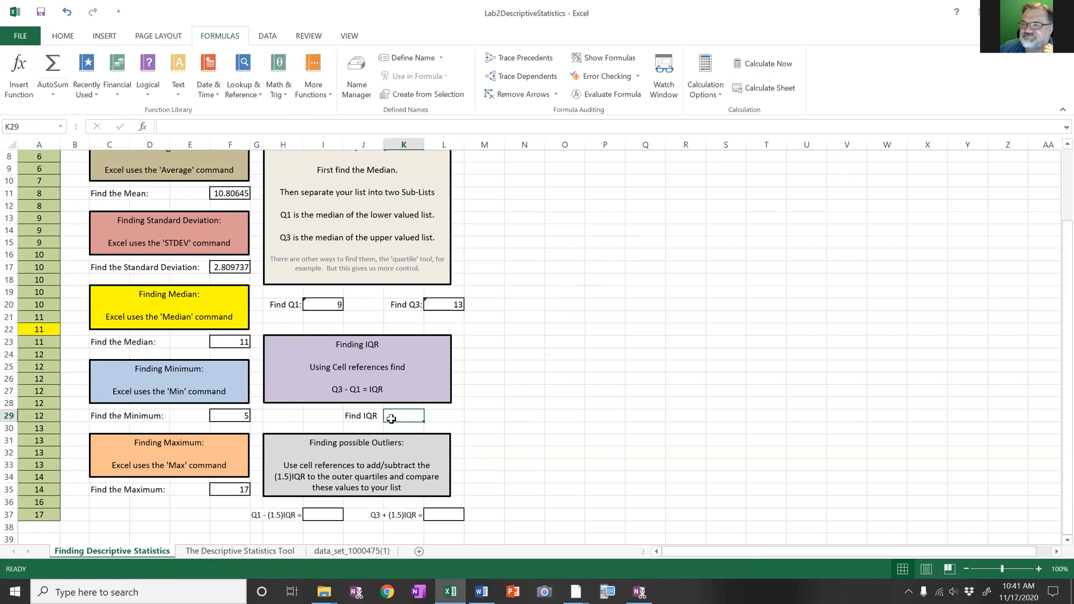
pyautogui.write('=')
pyautogui.click(445, 304)
pyautogui.write('-')
pyautogui.click(331, 306)
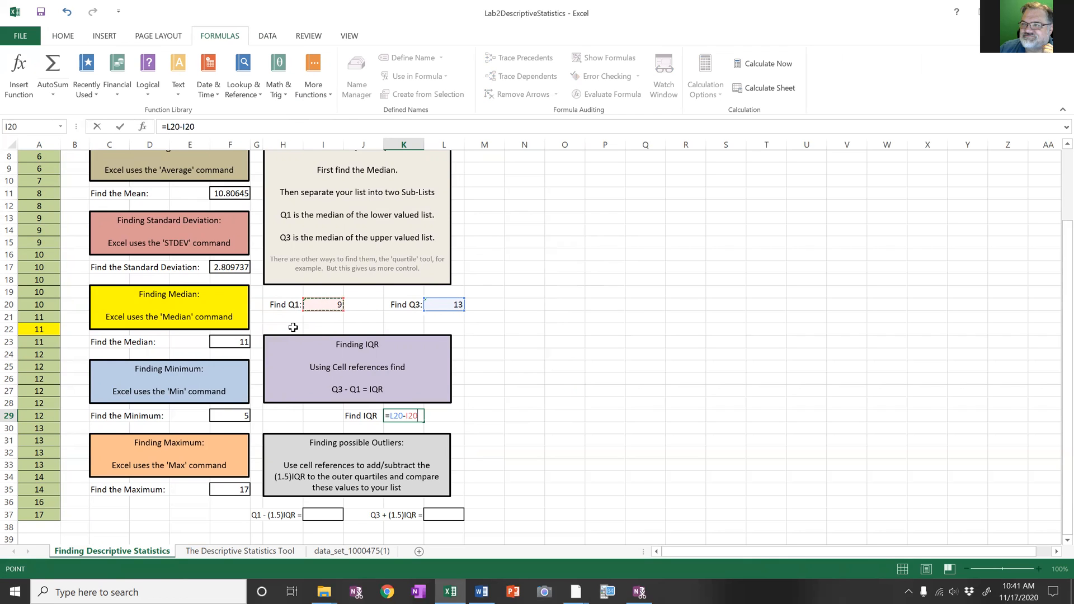
pyautogui.press('Return')
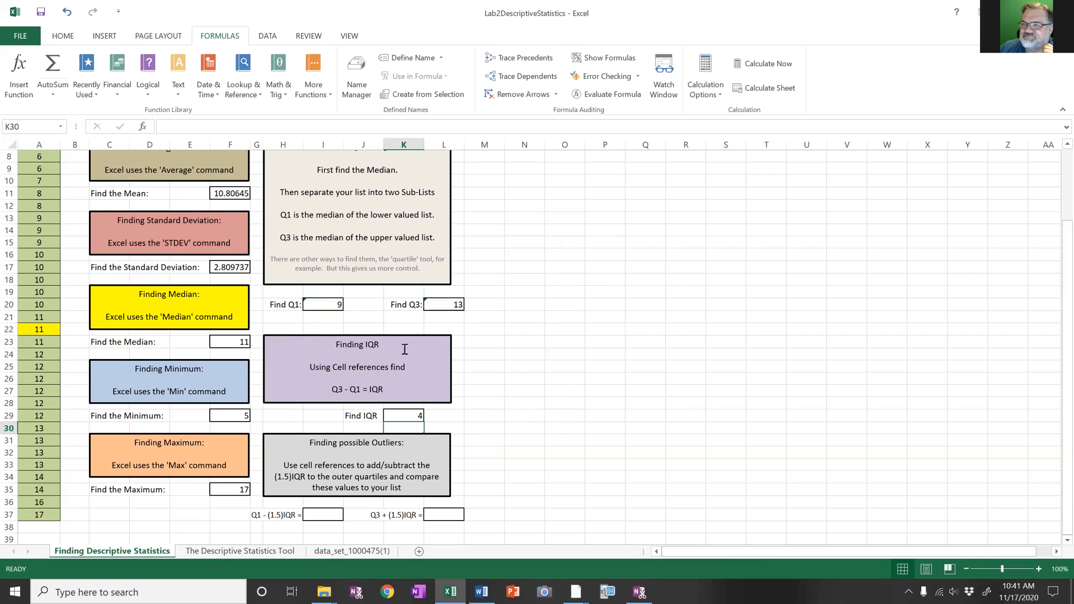
# Step: Enter the lower outlier limit formula =I20-1.5*K29 in cell I37 beside "Q1 - (1.5)IQR"
pyautogui.scroll(-2, 486, 407)
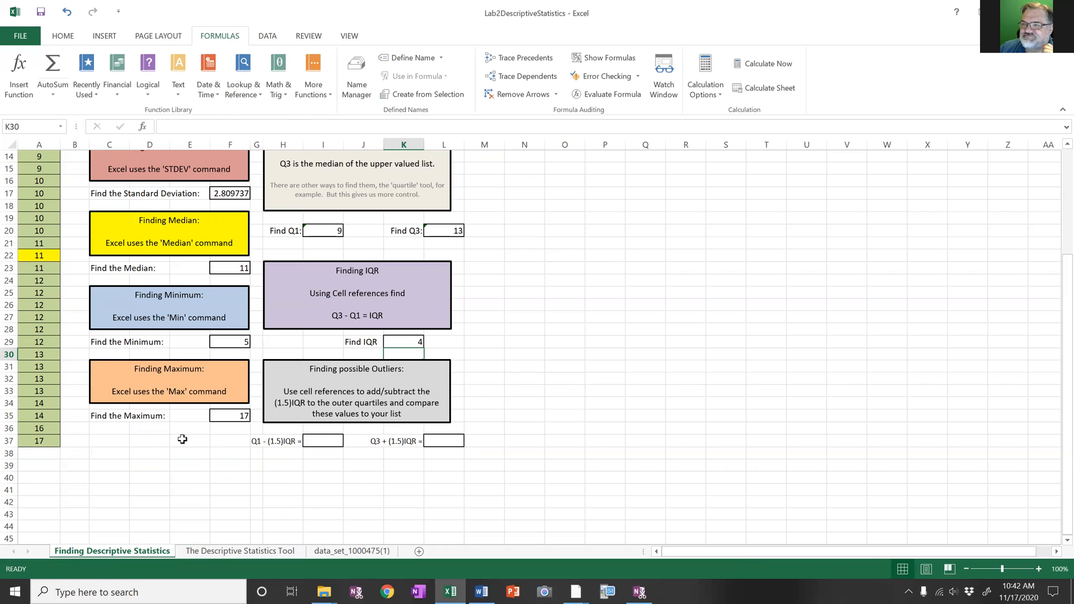
pyautogui.click(312, 442)
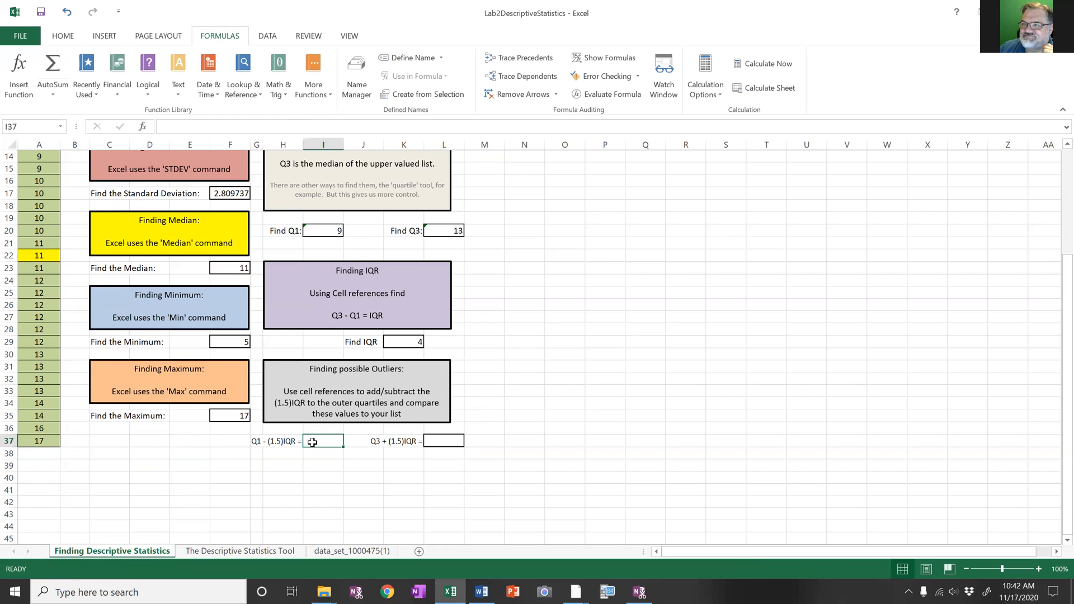
pyautogui.write('=')
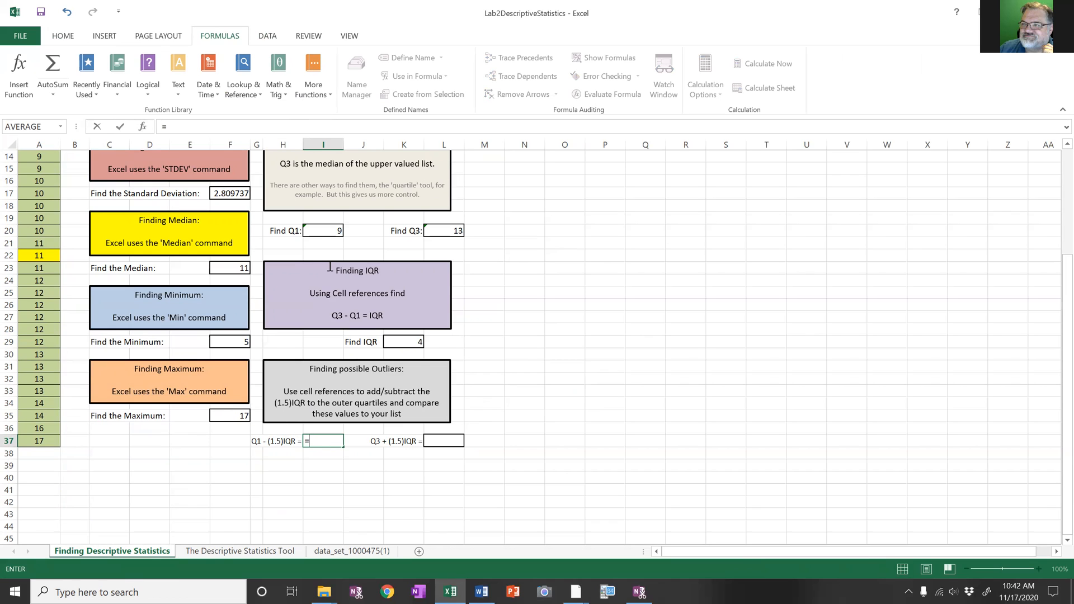
pyautogui.click(320, 231)
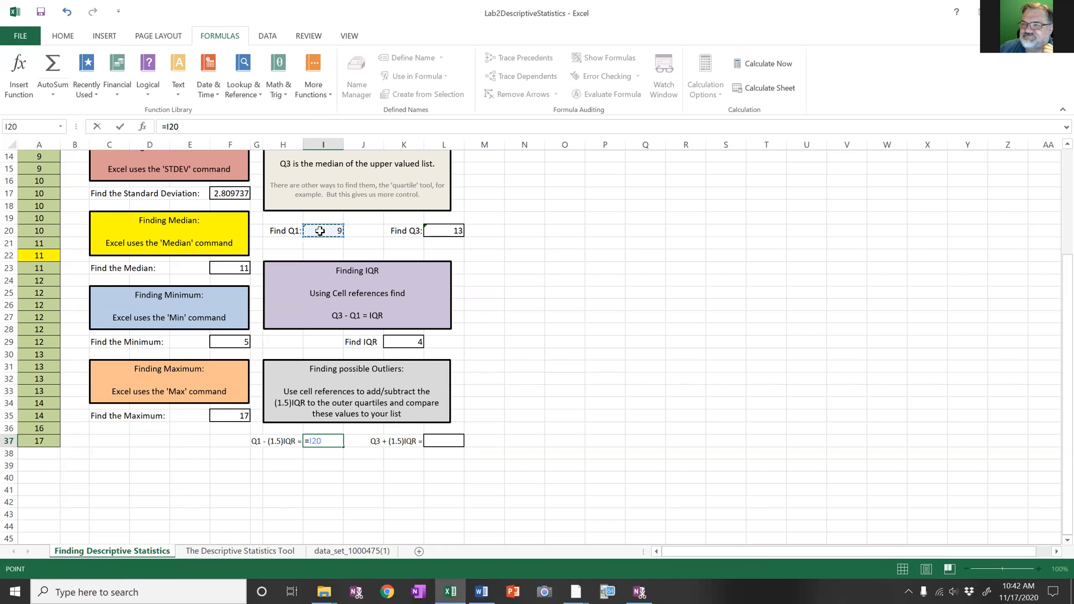
pyautogui.write('-1.5*')
pyautogui.click(399, 341)
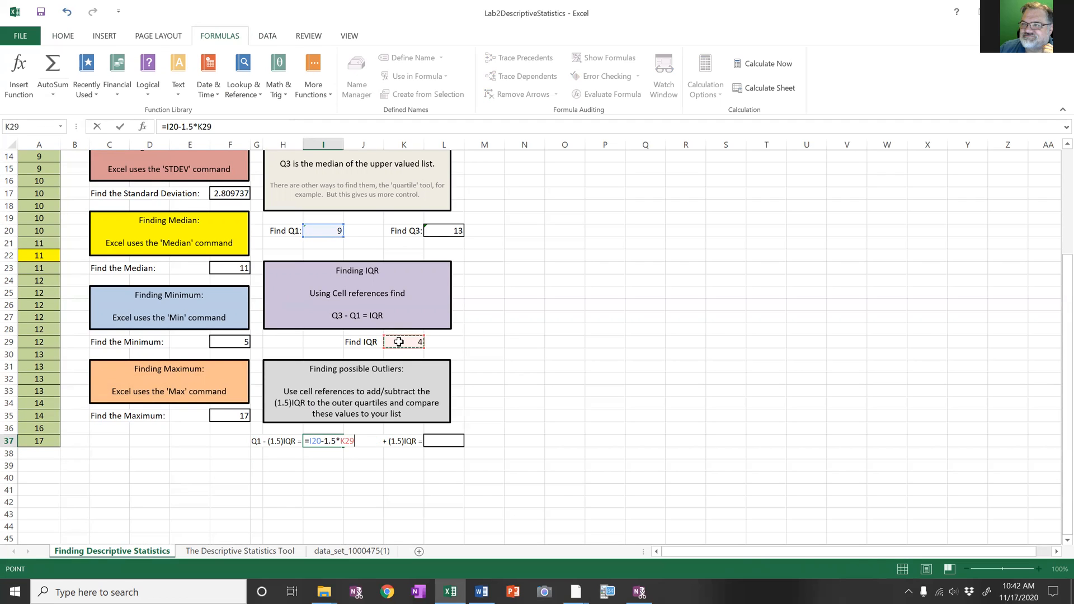
pyautogui.press('Return')
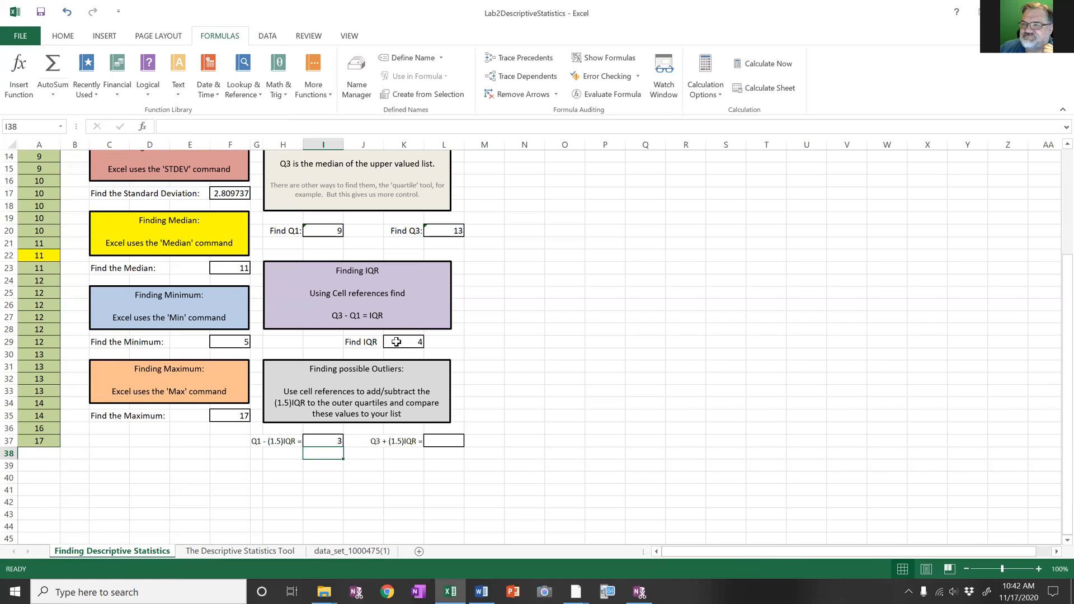
# Step: Enter the upper outlier limit formula =L20+1.5*K29 in cell L37 beside "Q3 + (1.5)IQR"
pyautogui.click(441, 438)
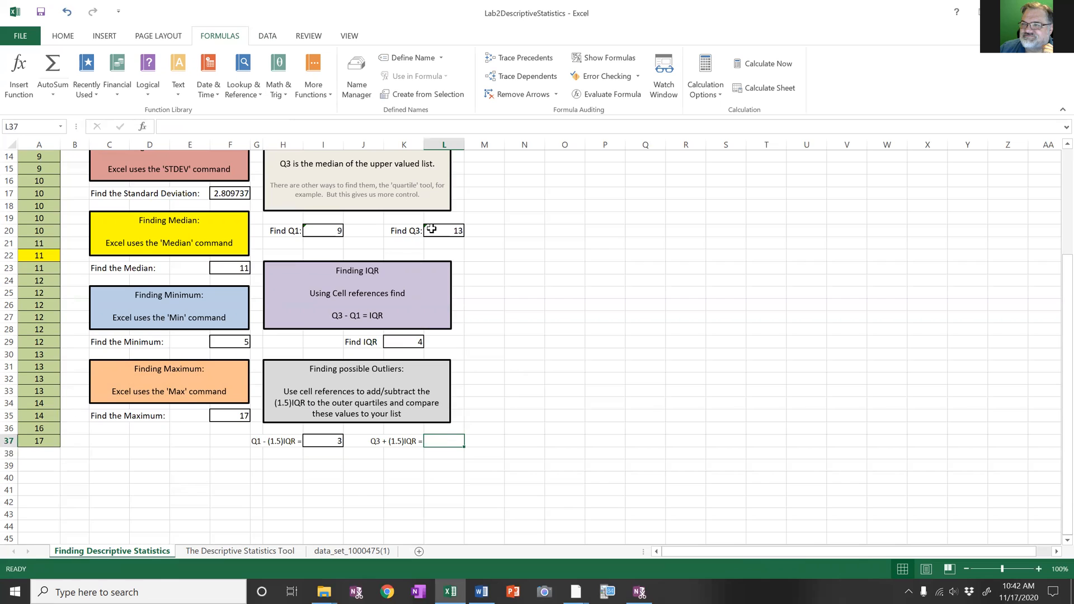
pyautogui.write('=')
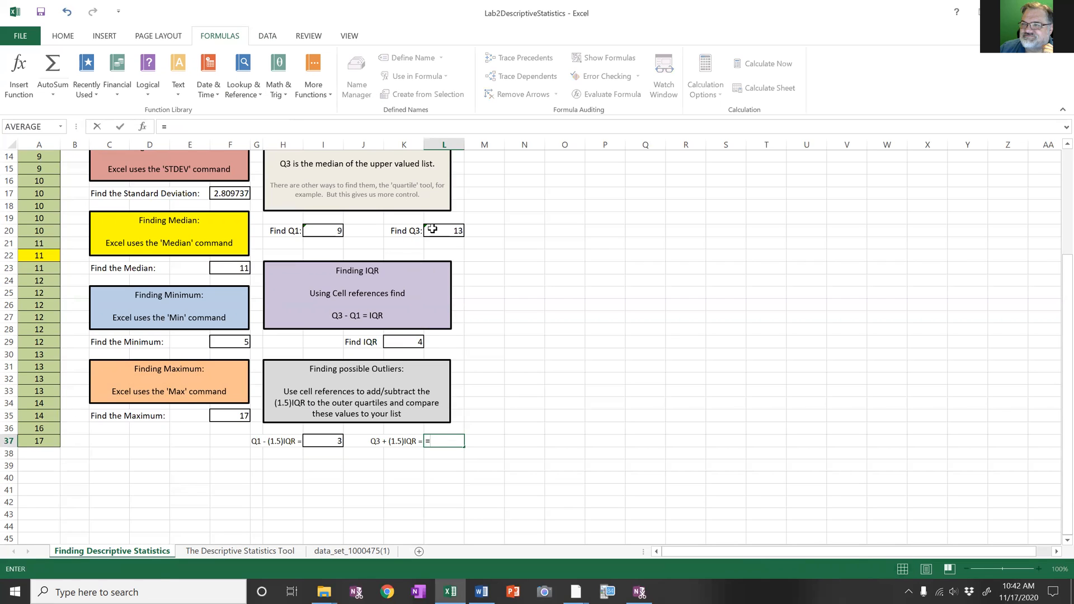
pyautogui.click(430, 231)
pyautogui.write('+1.5*')
pyautogui.click(409, 343)
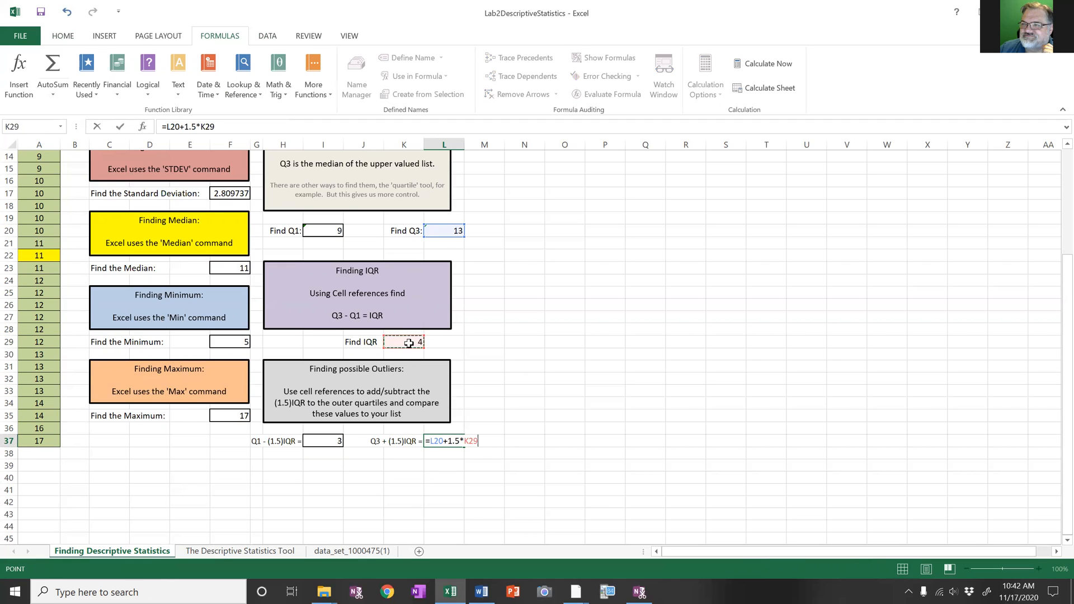
pyautogui.press('Return')
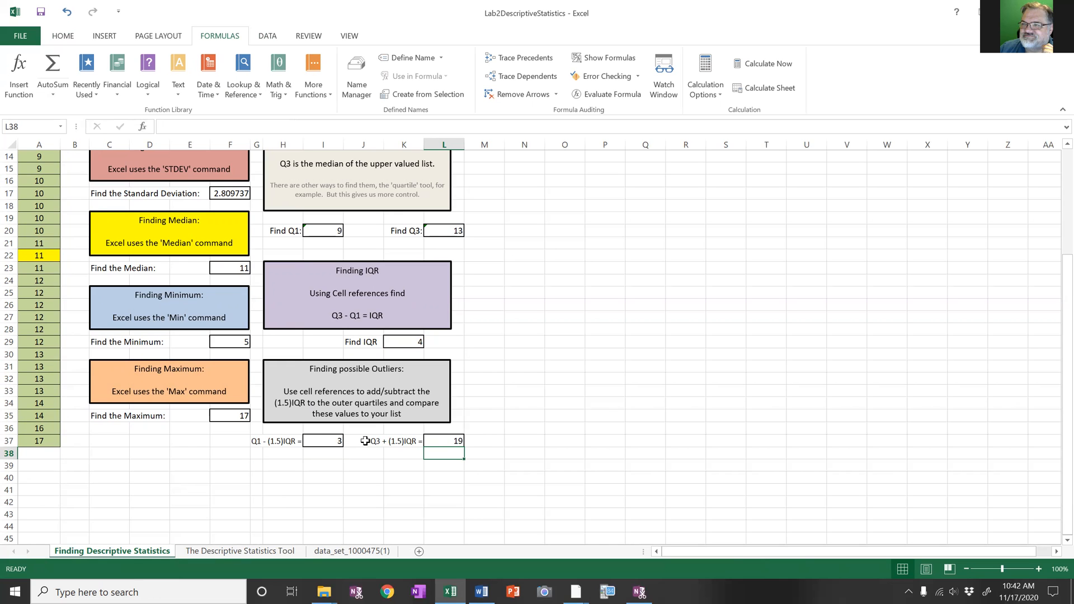
# Step: Enter the label "Binomial Dist:" in the empty cell M7, next to the Q1 and Q3 instructions
pyautogui.scroll(4, 176, 414)
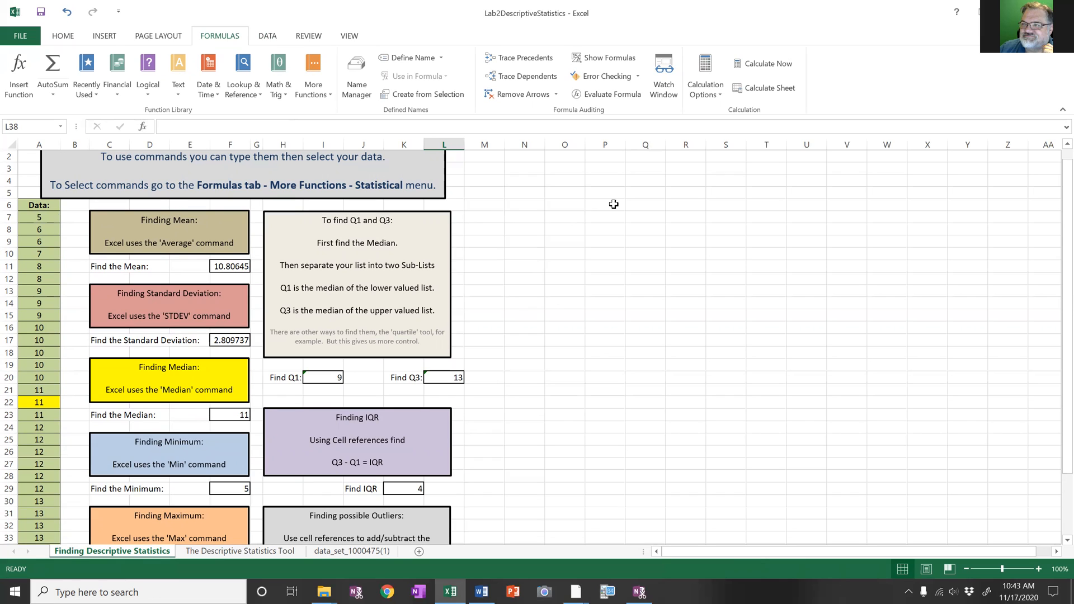
pyautogui.moveTo(485, 217); pyautogui.dragTo(599, 242)
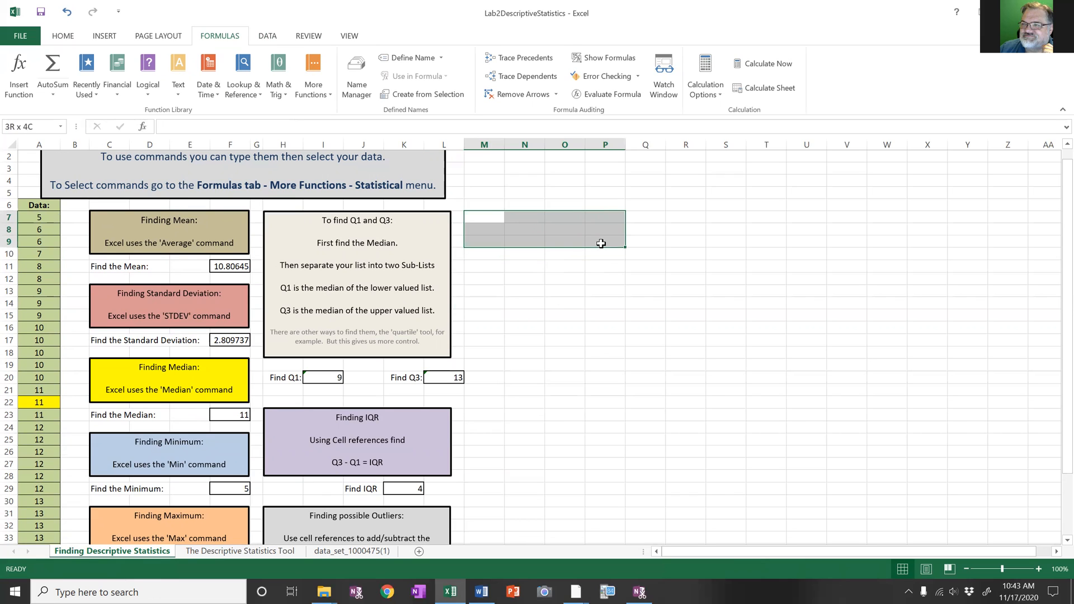
pyautogui.click(505, 229)
pyautogui.click(485, 218)
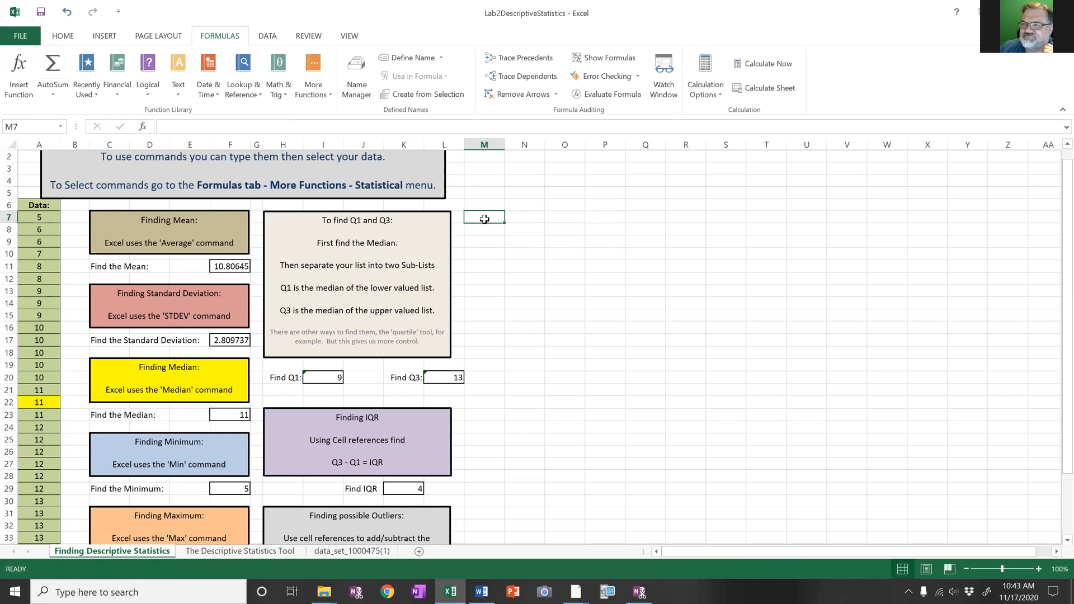
pyautogui.write('Bi')
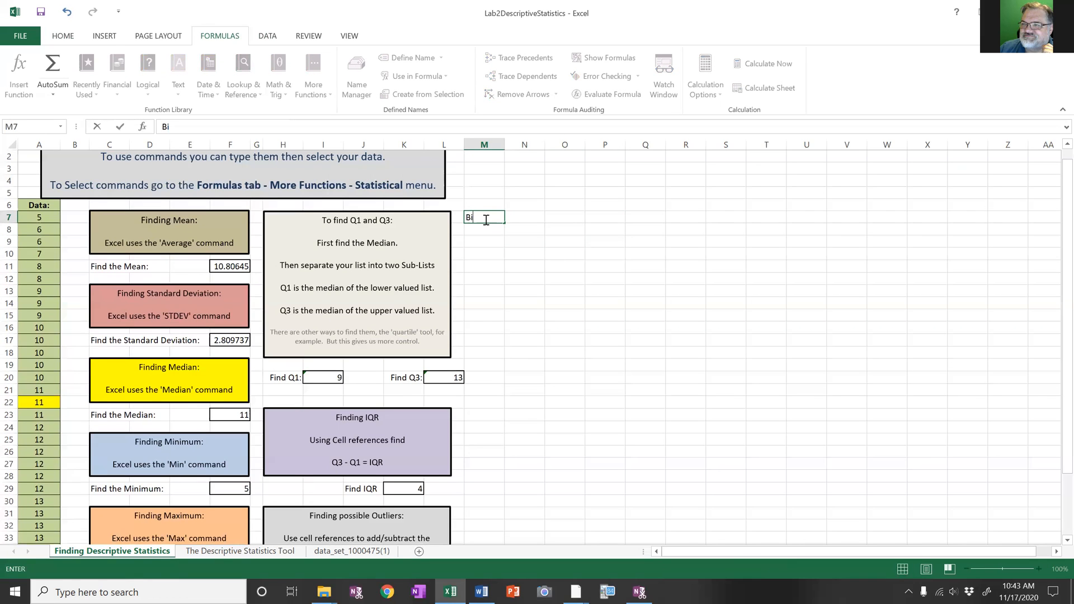
pyautogui.write('nomial Dist:')
# Step: Enter the cumulative binomial formula =BINOM.DIST(5,20,.25,1) in cell O7 beside the "Binomial Dist:" label
pyautogui.click(552, 217)
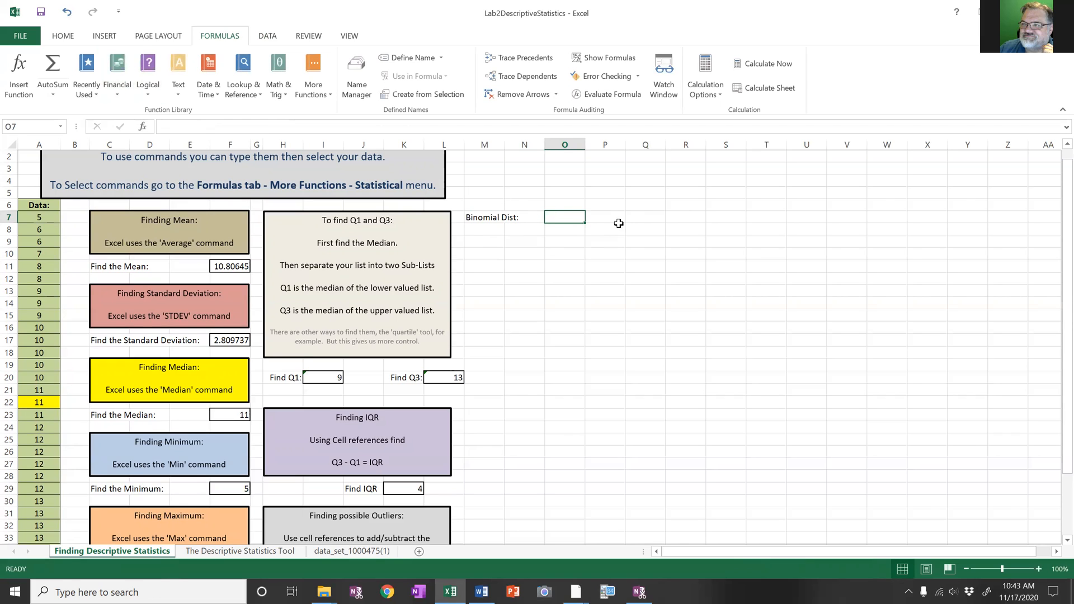
pyautogui.write('=')
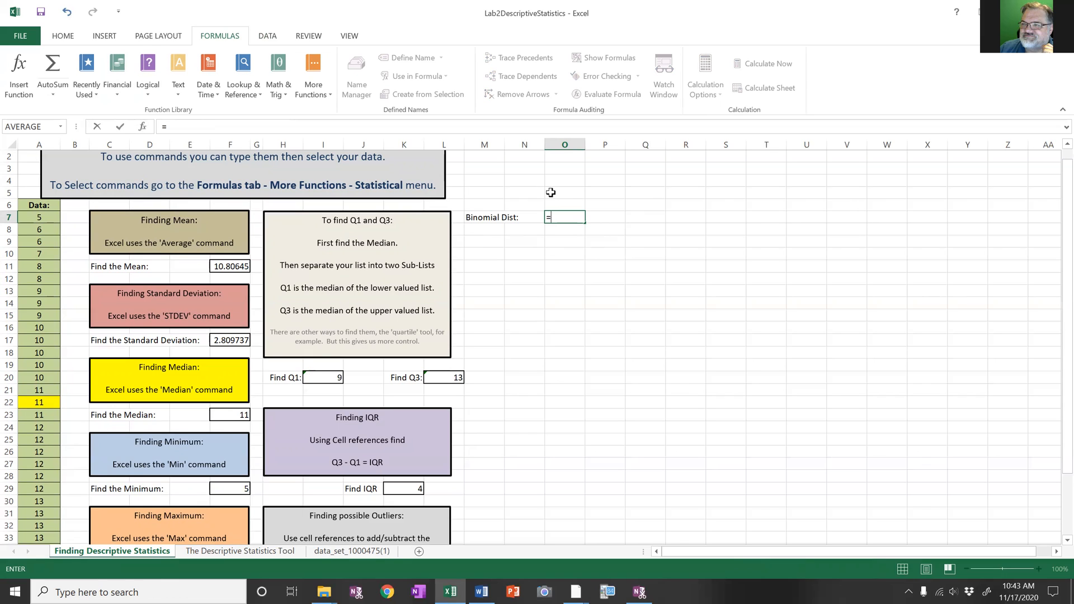
pyautogui.write('bi')
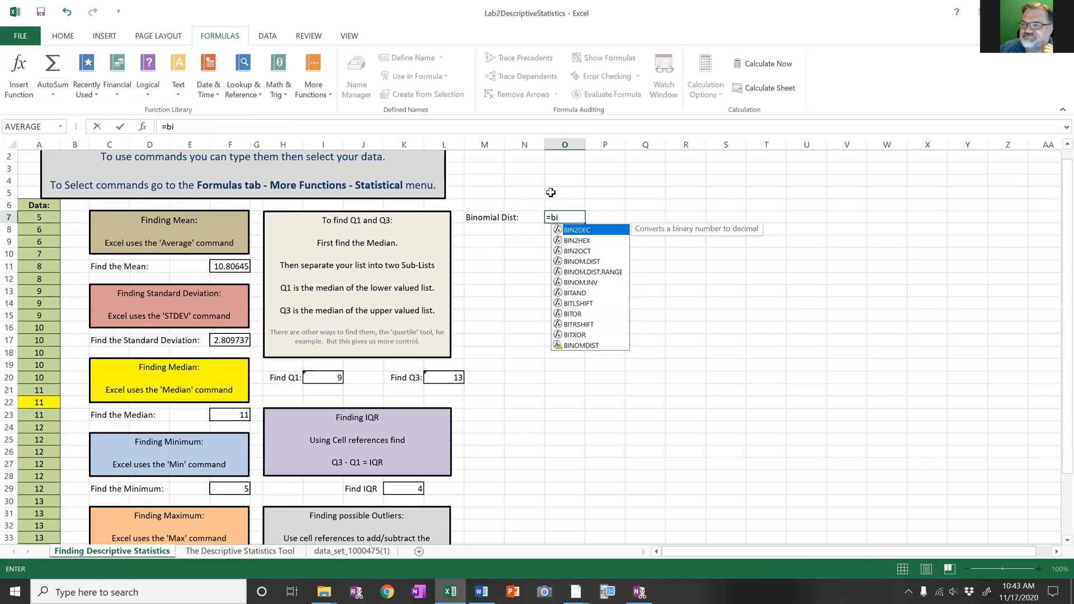
pyautogui.write('no')
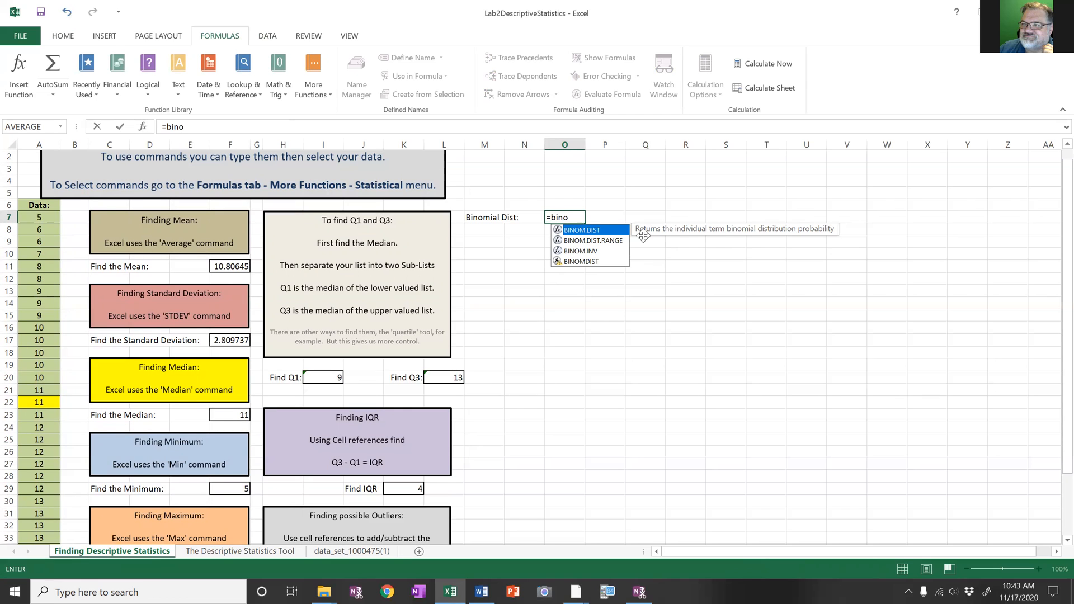
pyautogui.doubleClick(573, 234)
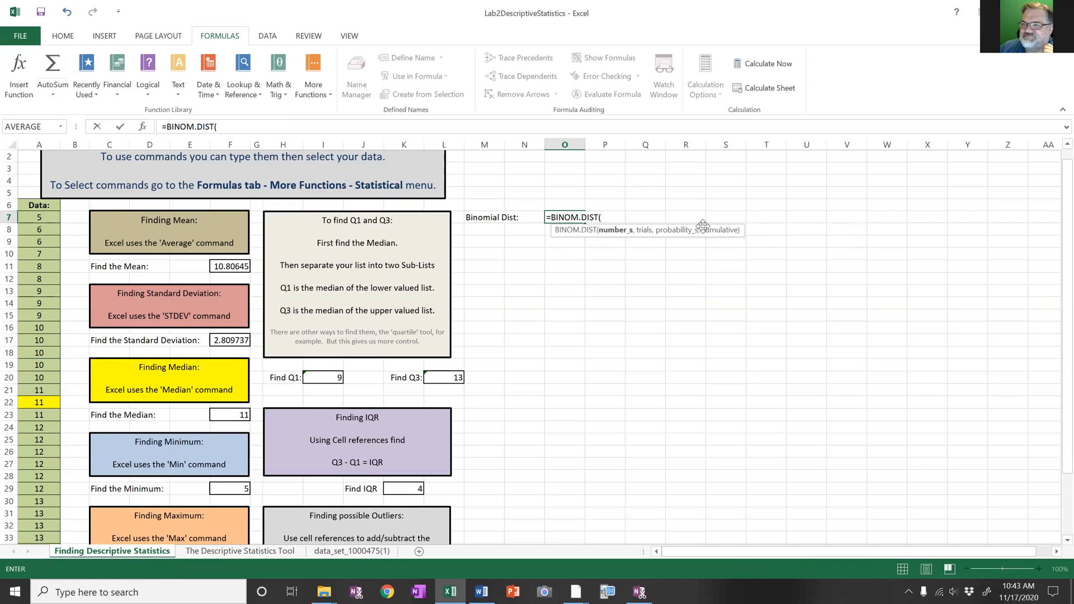
pyautogui.click(565, 279)
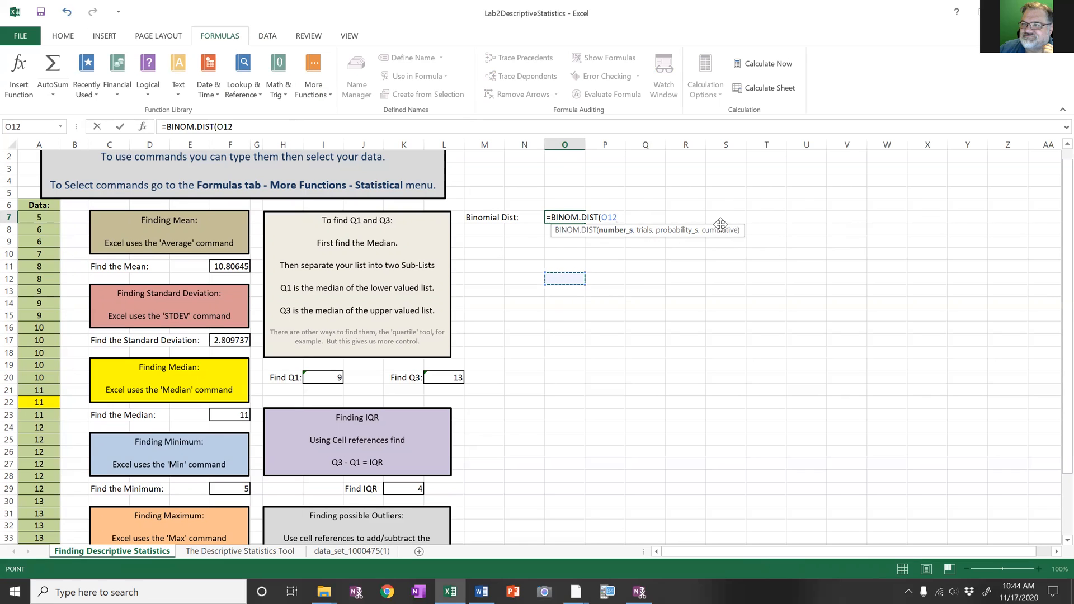
pyautogui.press('BackSpace')
pyautogui.press('BackSpace')
pyautogui.press('BackSpace')
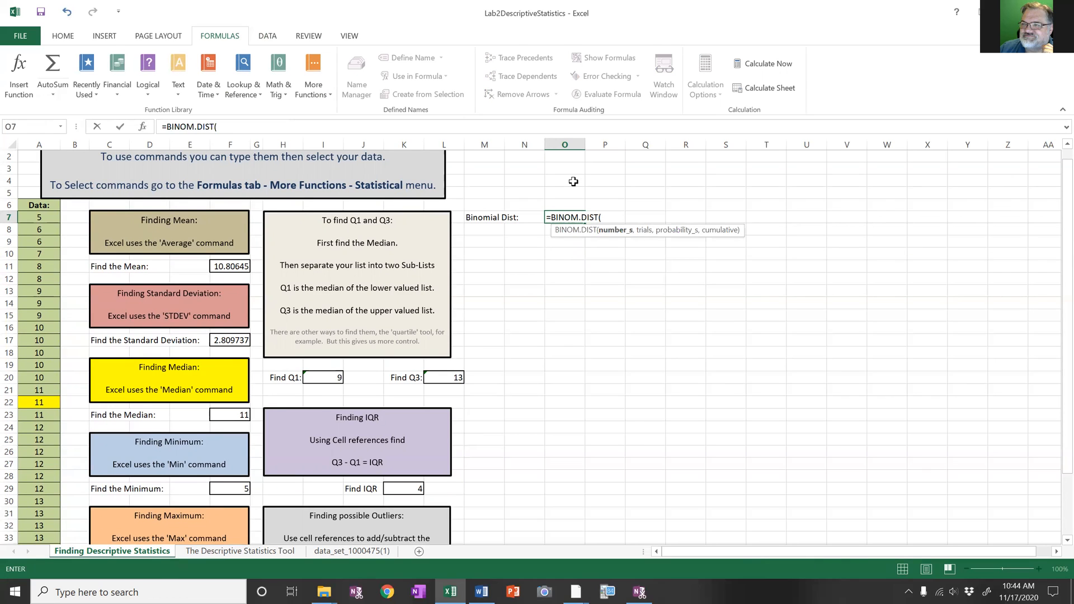
pyautogui.write('5,20,')
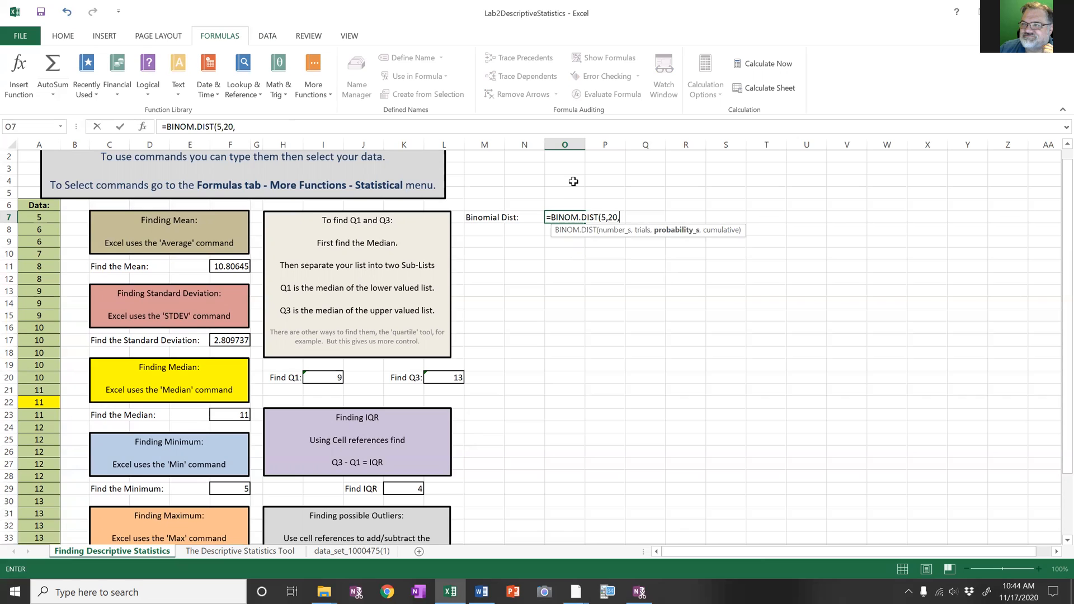
pyautogui.write('.25,1')
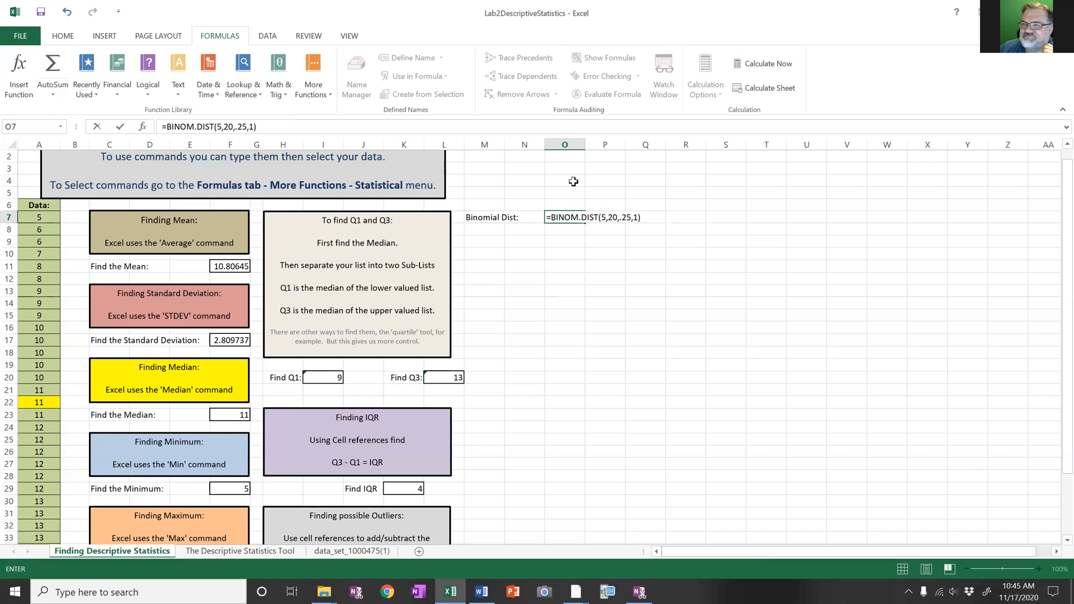
pyautogui.press('Return')
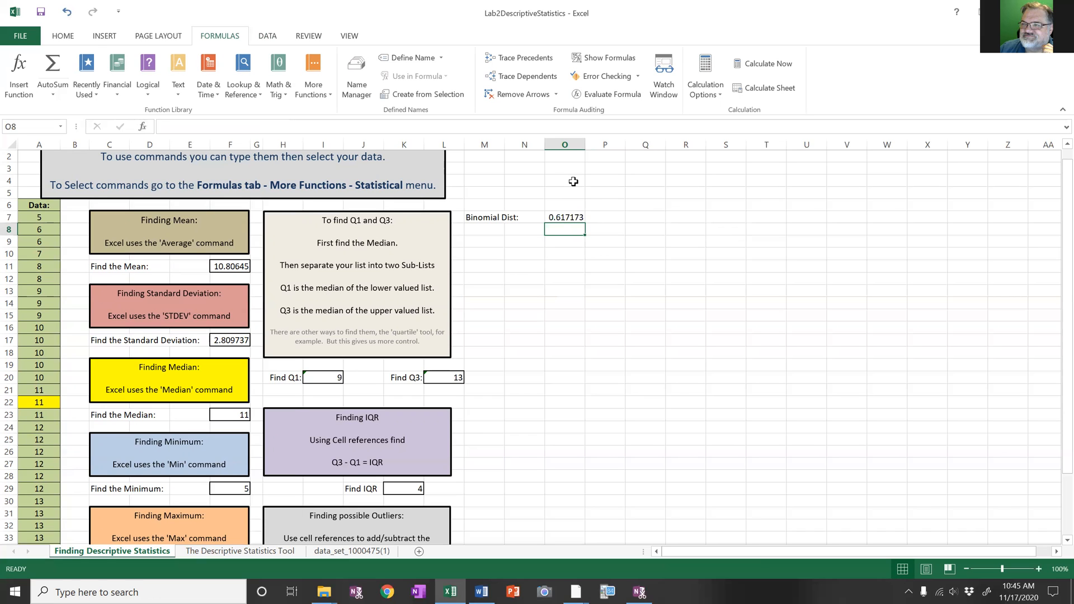
# Step: Remove the equals sign from the BINOM.DIST formula in O7 to make it plain text, and widen column O to fit it
pyautogui.click(560, 219)
pyautogui.click(206, 126)
pyautogui.press('Home')
pyautogui.press('Delete')
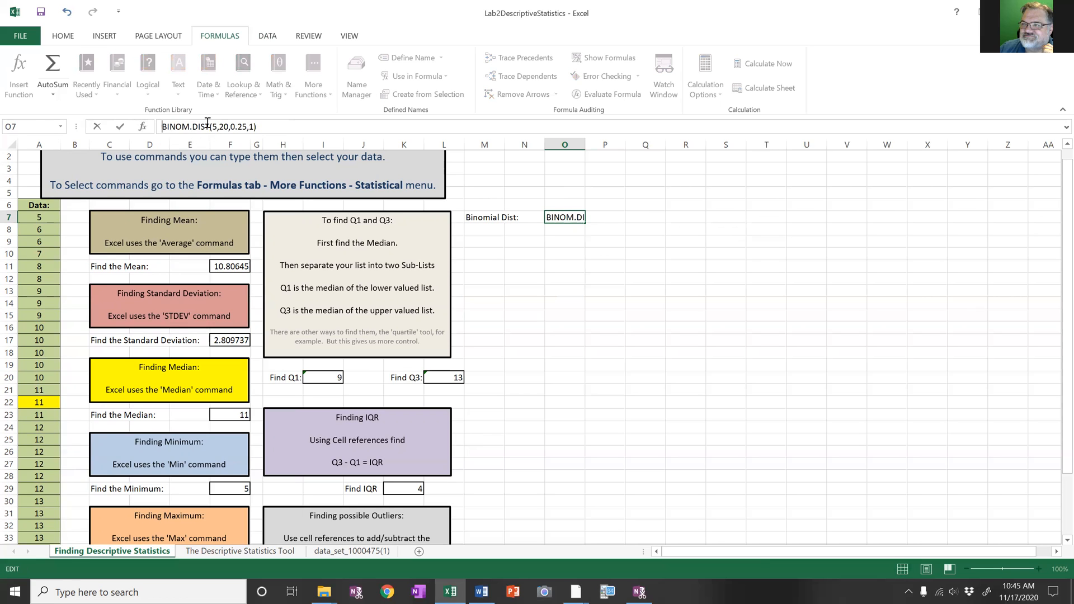
pyautogui.click(565, 267)
pyautogui.moveTo(584, 145); pyautogui.dragTo(650, 145)
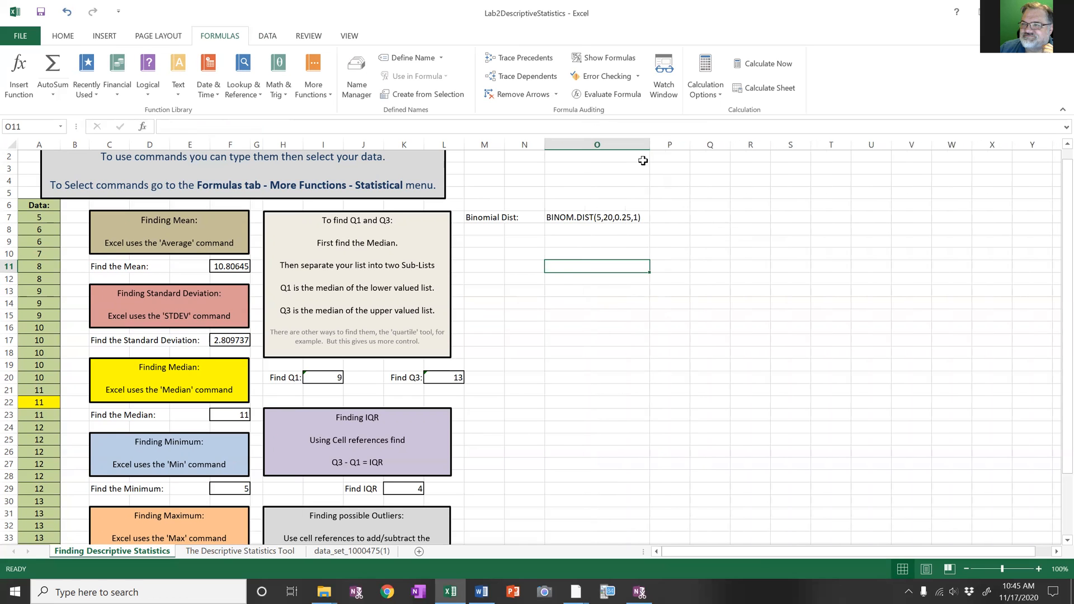
# Step: Replace the first two arguments of the BINOM.DIST text in O7 with the placeholders x and n
pyautogui.doubleClick(551, 218)
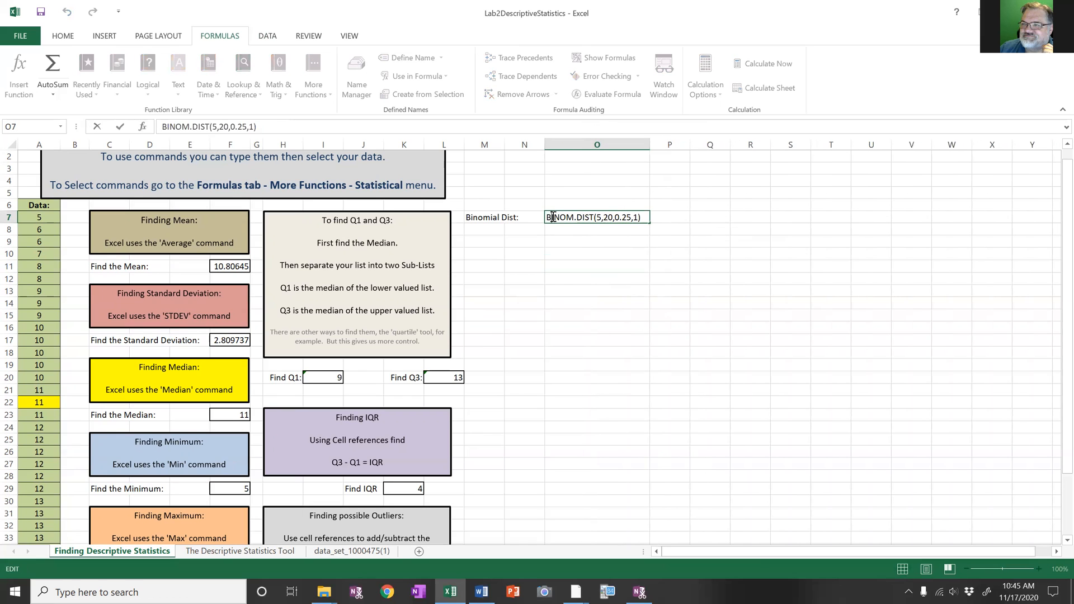
pyautogui.tripleClick(216, 129)
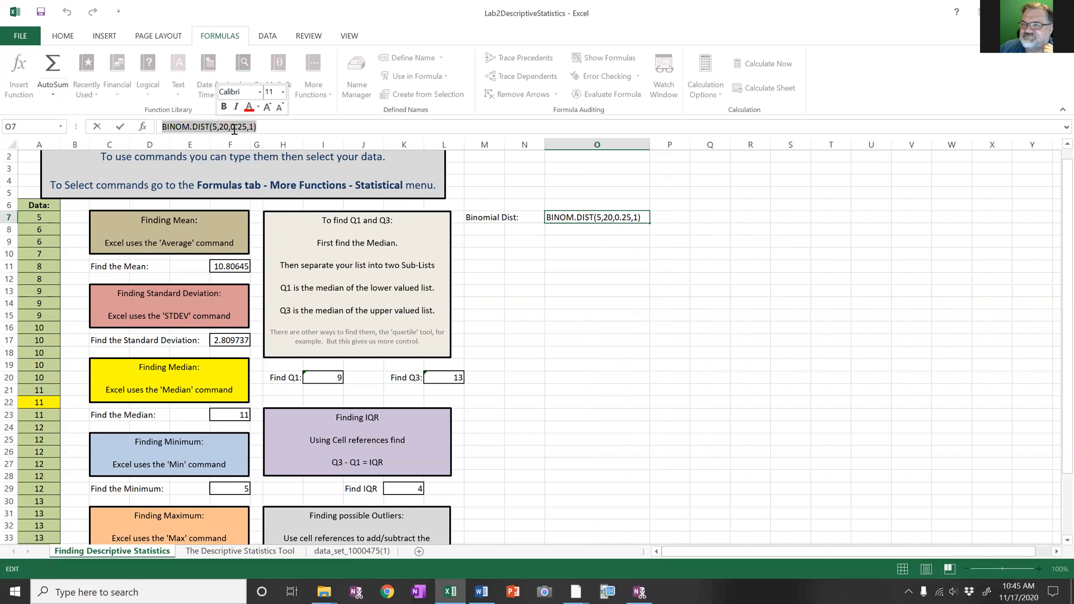
pyautogui.click(235, 126)
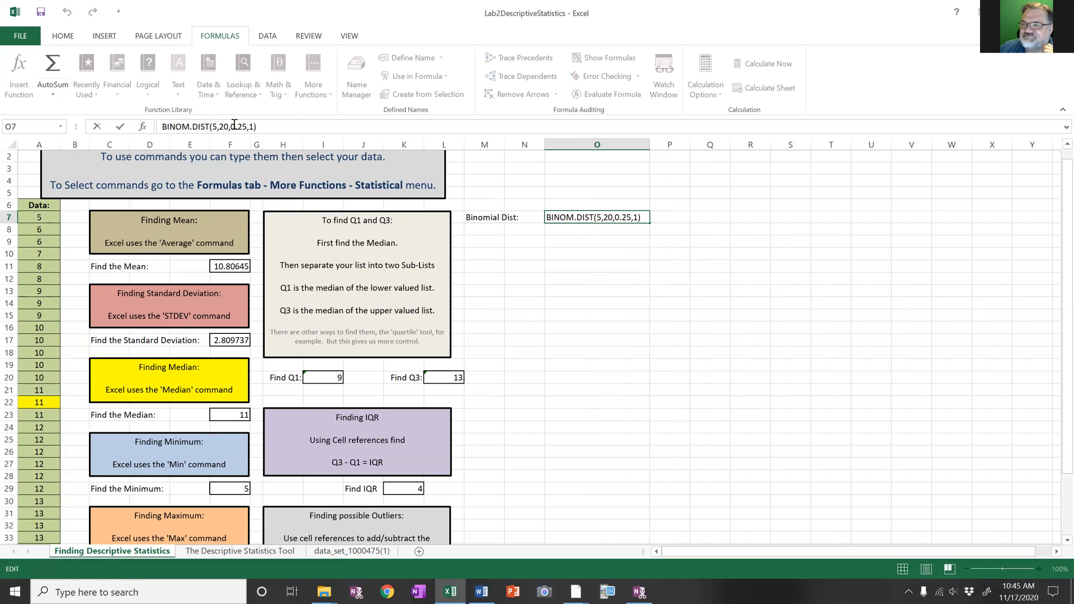
pyautogui.press('BackSpace')
pyautogui.write('x')
pyautogui.press('BackSpace')
pyautogui.press('BackSpace')
pyautogui.write('n')
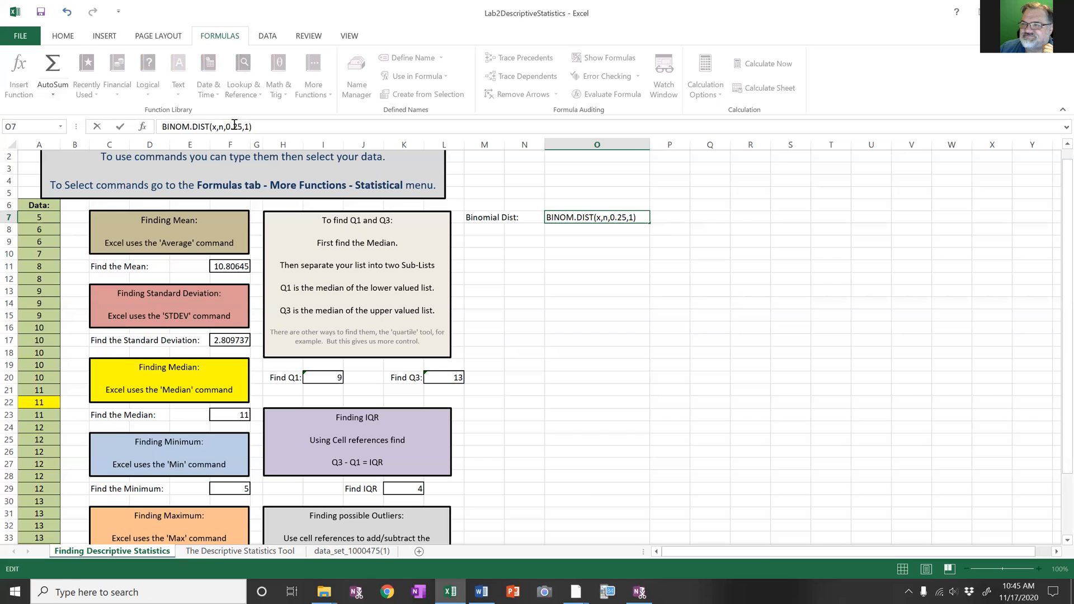
# Step: Replace the last two arguments in O7 with p and T/F, so the text reads BINOM.DIST(x,n,p,T/F)
pyautogui.click(235, 124)
pyautogui.press('BackSpace')
pyautogui.press('BackSpace')
pyautogui.press('BackSpace')
pyautogui.press('BackSpace')
pyautogui.write('p')
pyautogui.press('Delete')
pyautogui.write('T/F')
pyautogui.click(572, 283)
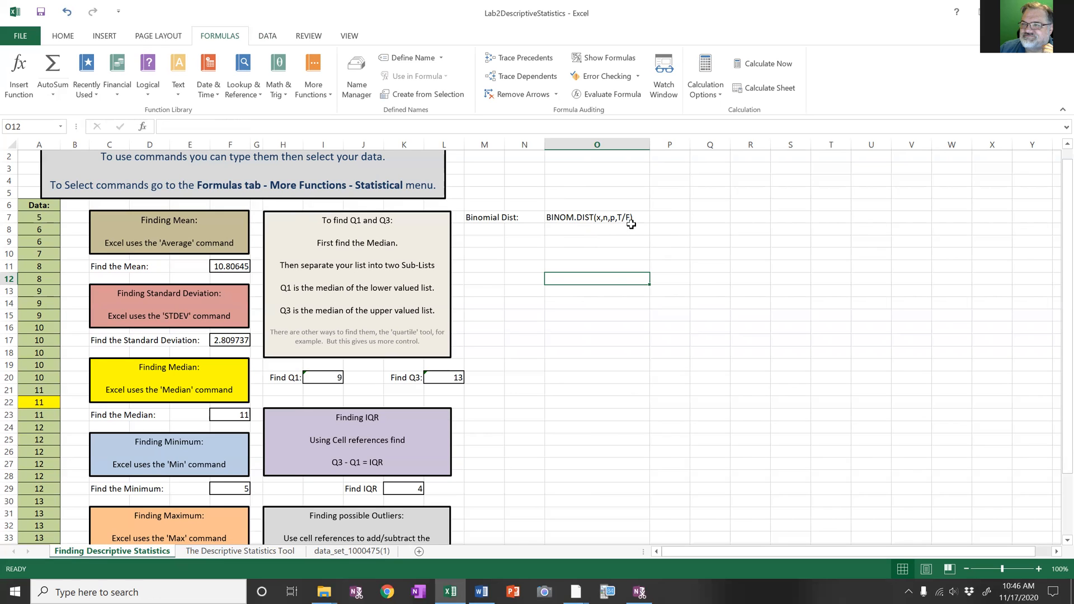
# Step: Enter the label "Normal Dist:" in cell M9, below the "Binomial Dist:" label
pyautogui.click(480, 242)
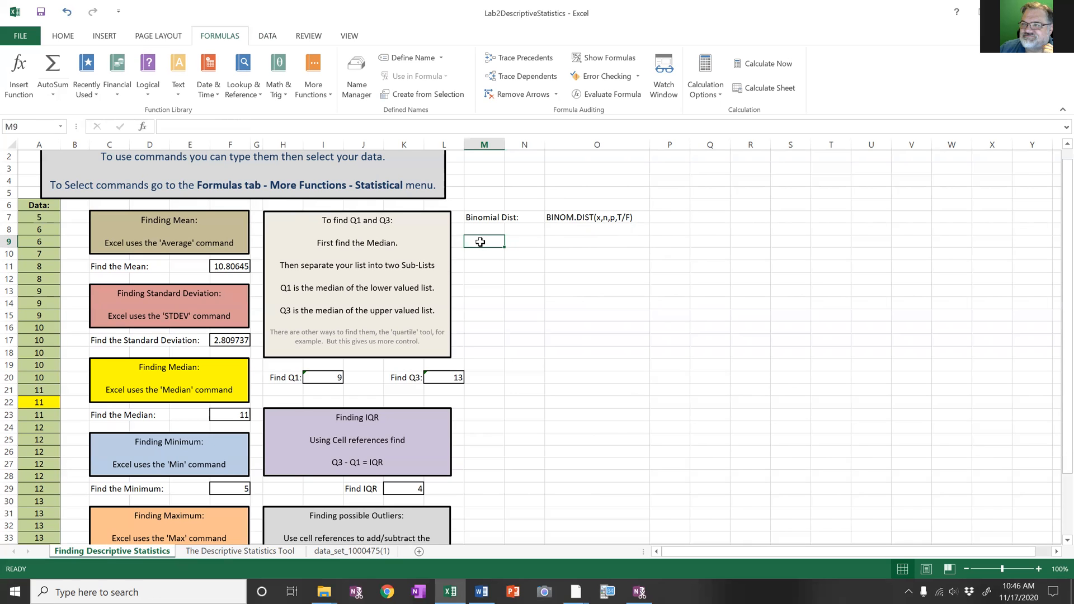
pyautogui.write('Normal Dist:')
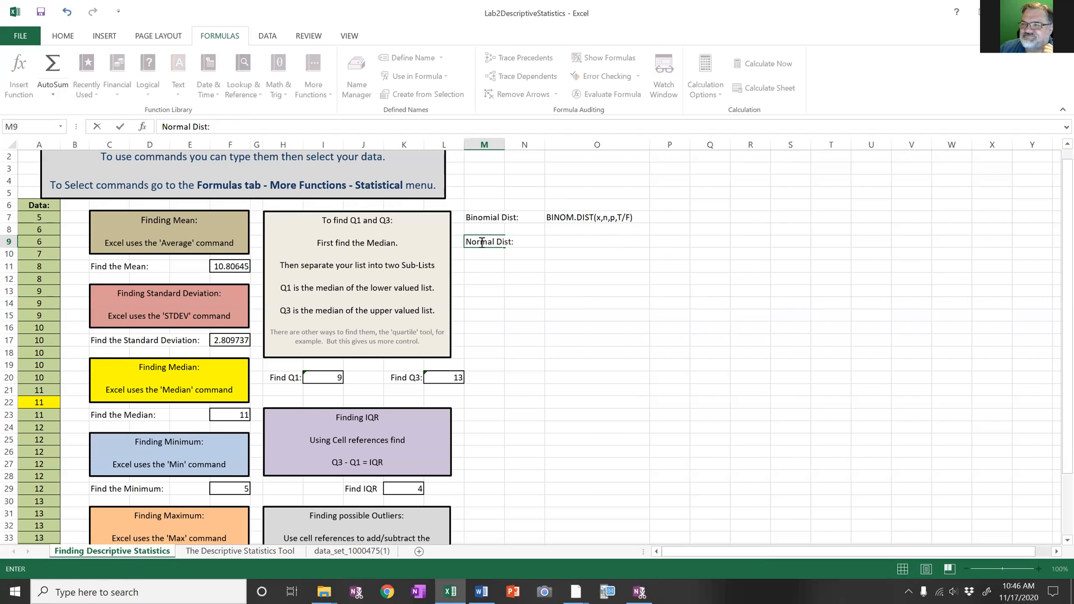
pyautogui.click(559, 244)
pyautogui.write('-=')
pyautogui.press('BackSpace')
pyautogui.press('BackSpace')
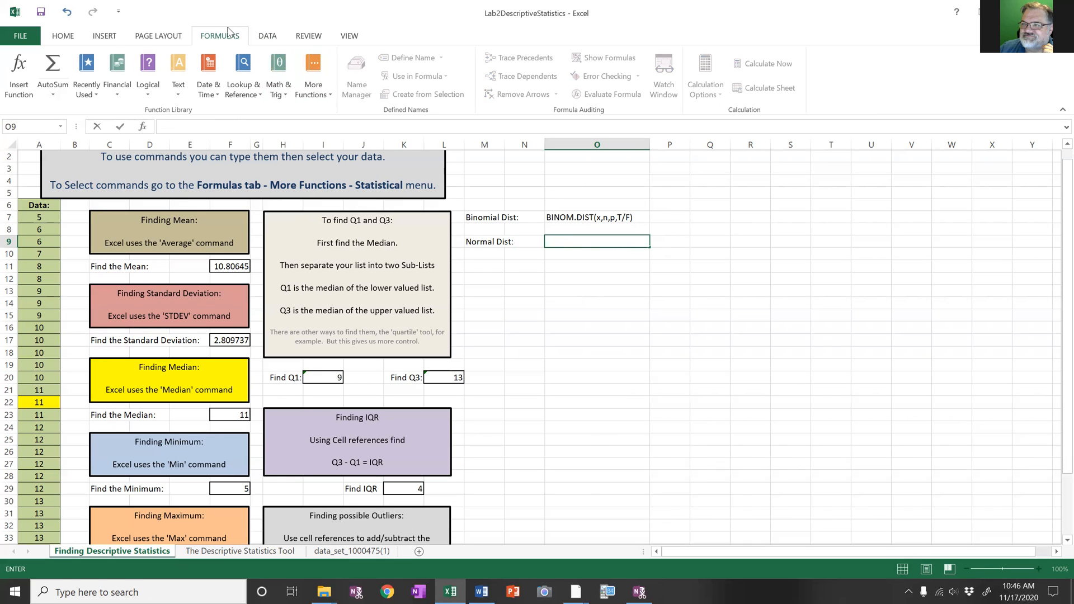
pyautogui.click(331, 99)
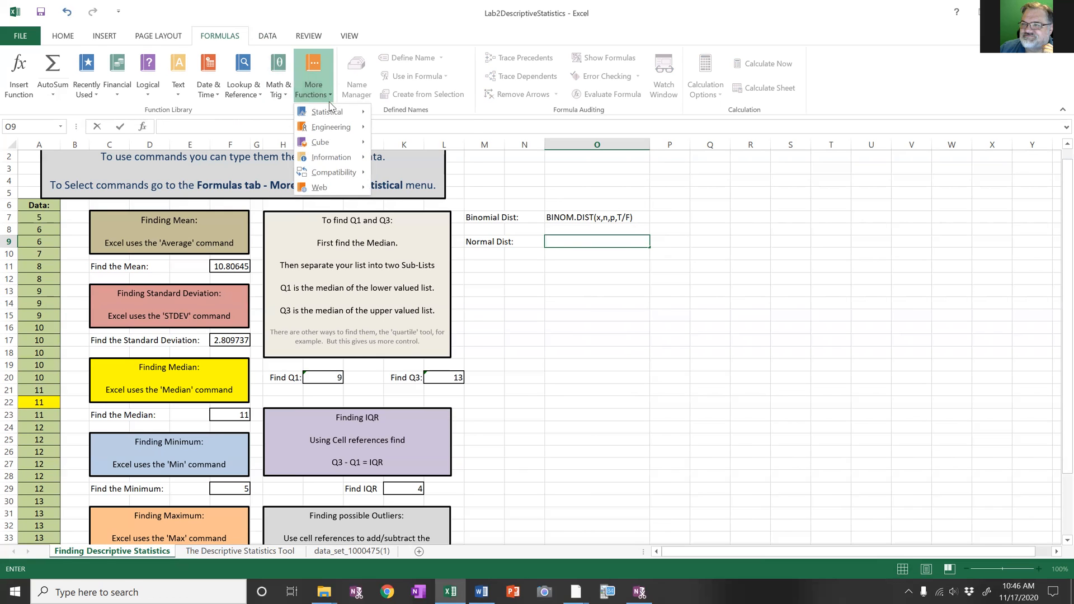
pyautogui.moveTo(330, 112)
pyautogui.scroll(-15, 412, 302)
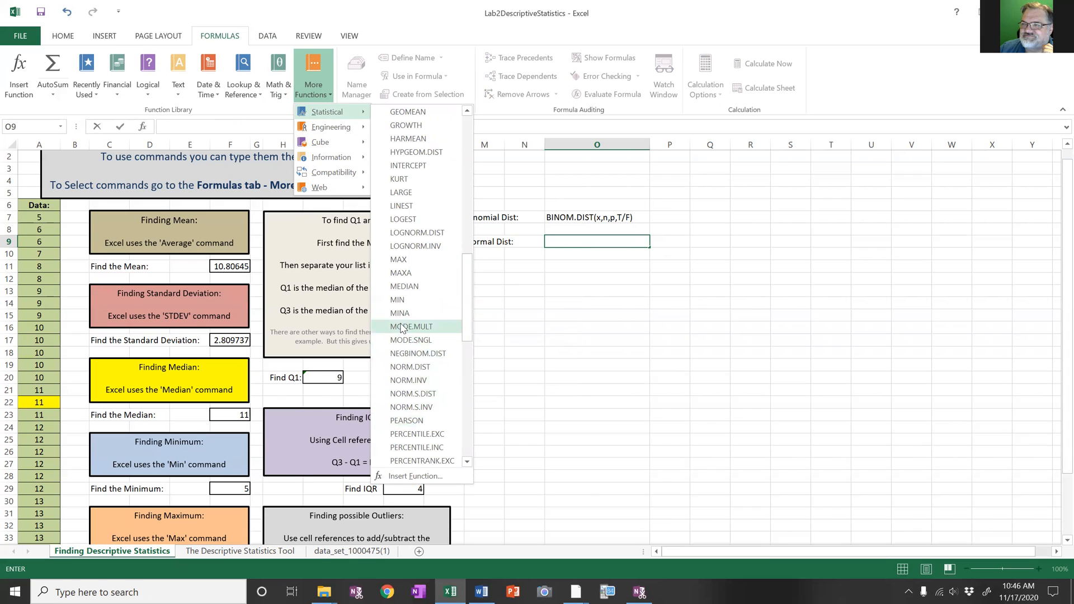
pyautogui.click(595, 293)
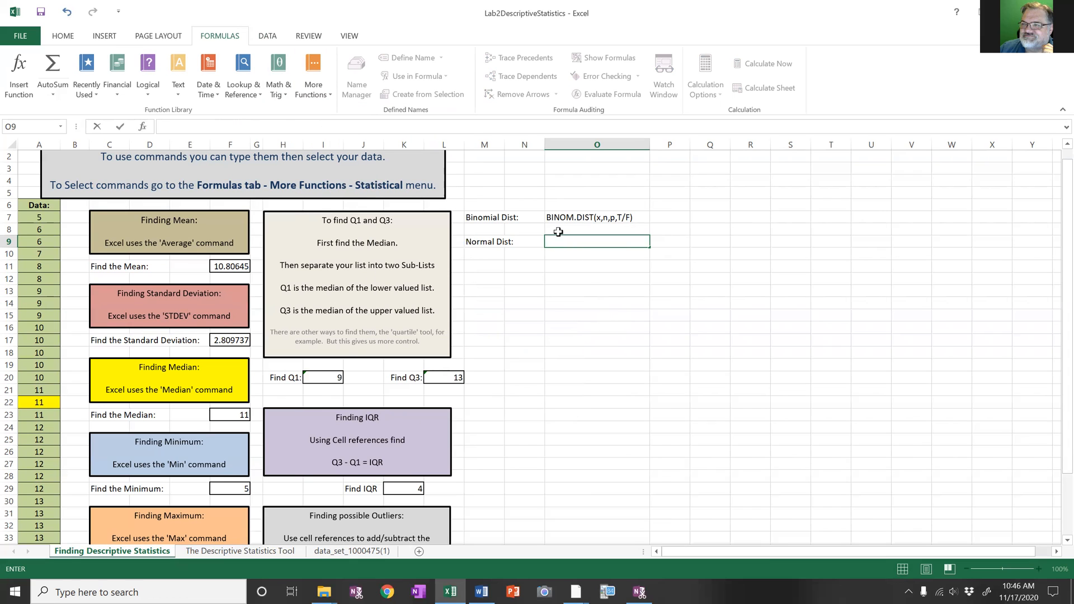
# Step: Enter the cumulative normal distribution formula =NORM.DIST(45,52,8,1) in cell O9 beside the "Normal Dist:" label
pyautogui.write('=norm')
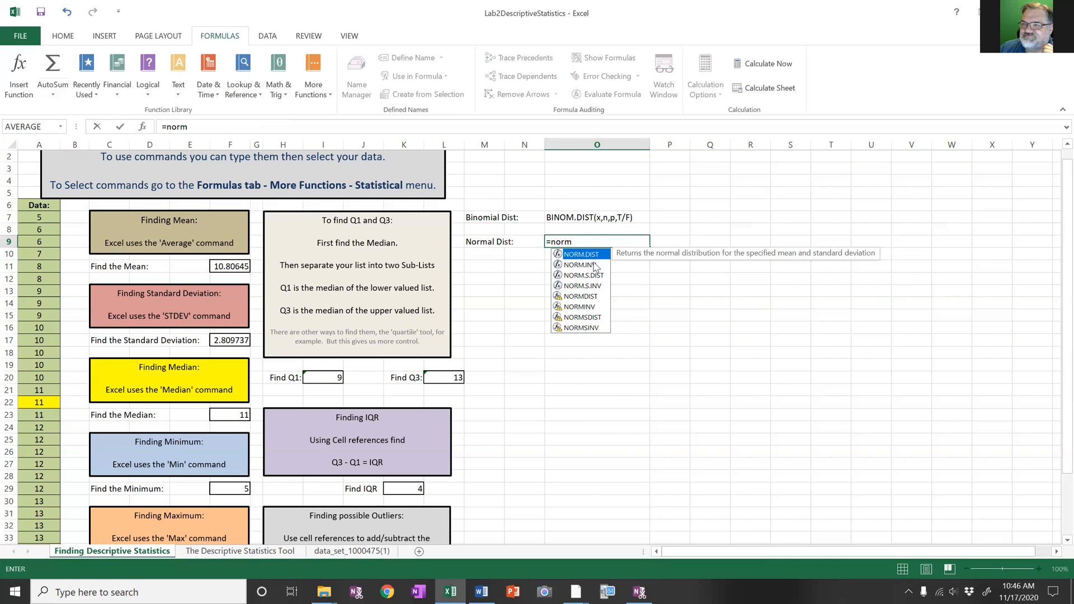
pyautogui.click(594, 277)
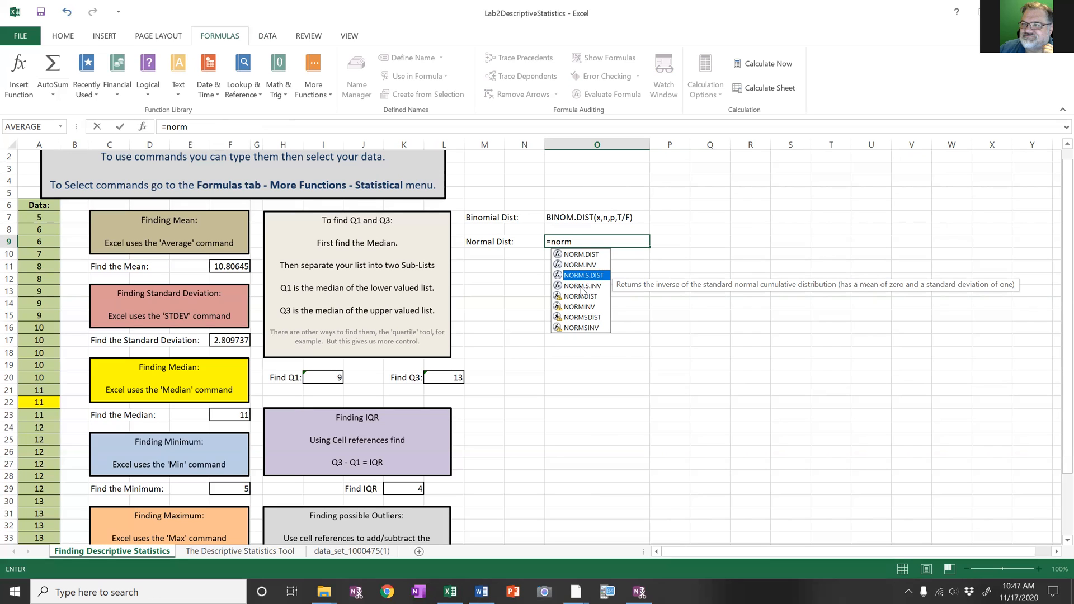
pyautogui.click(582, 257)
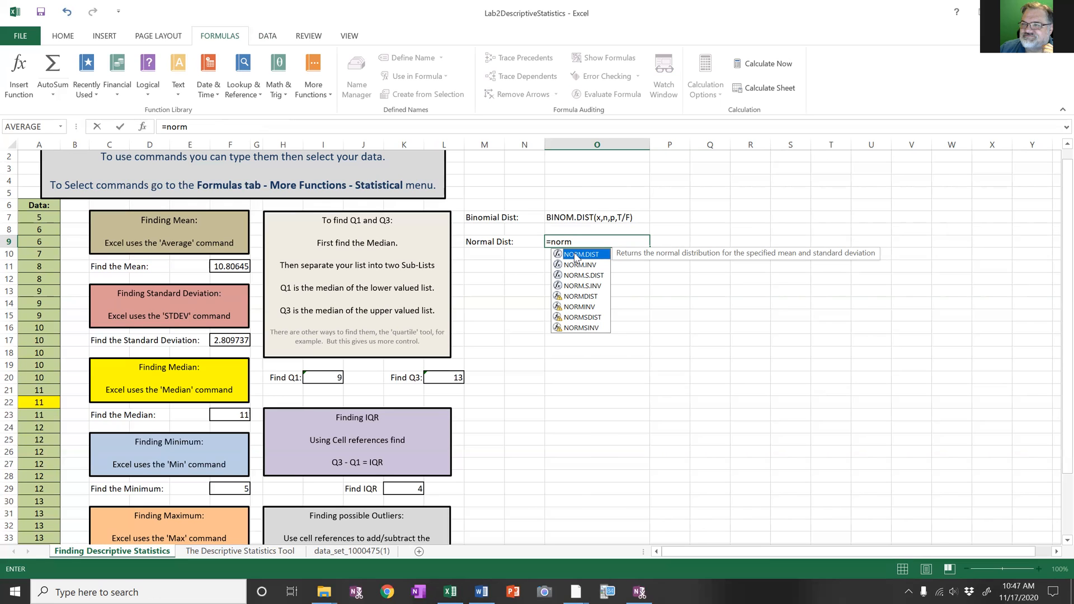
pyautogui.doubleClick(576, 256)
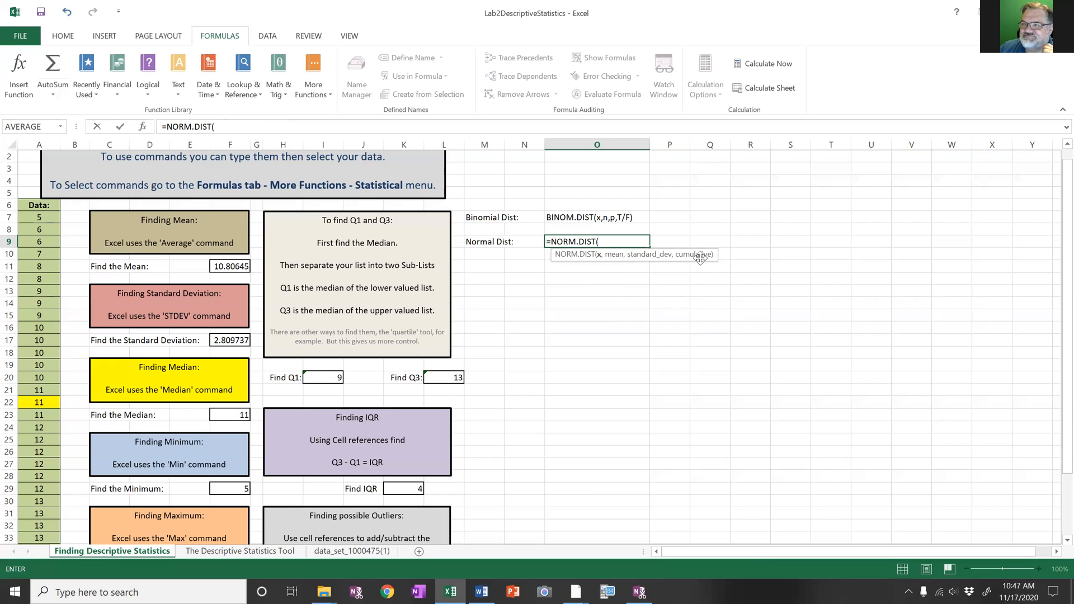
pyautogui.write('45,52,8')
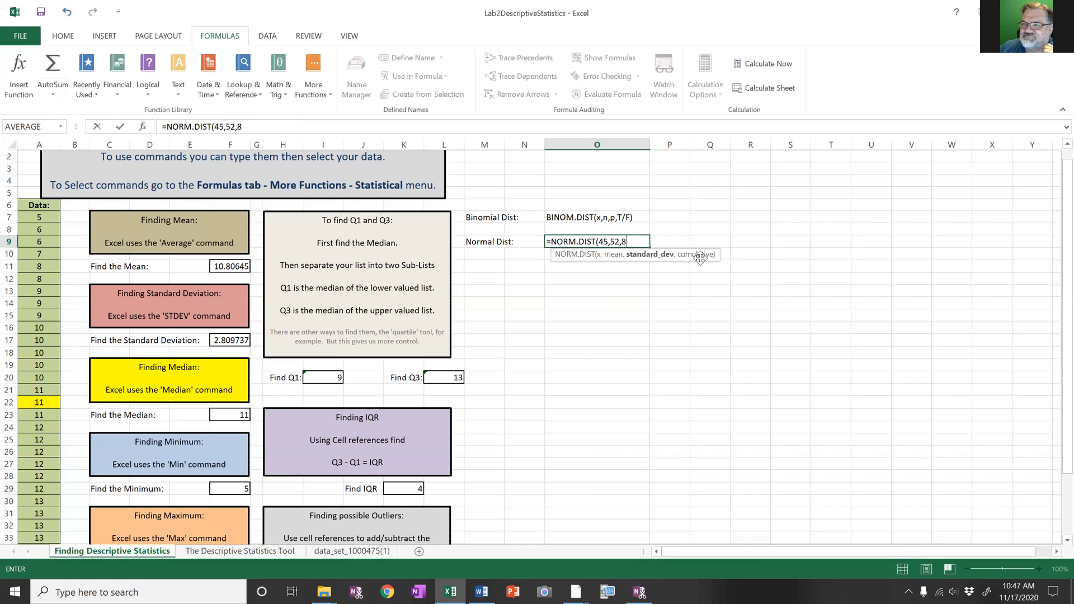
pyautogui.write(',1')
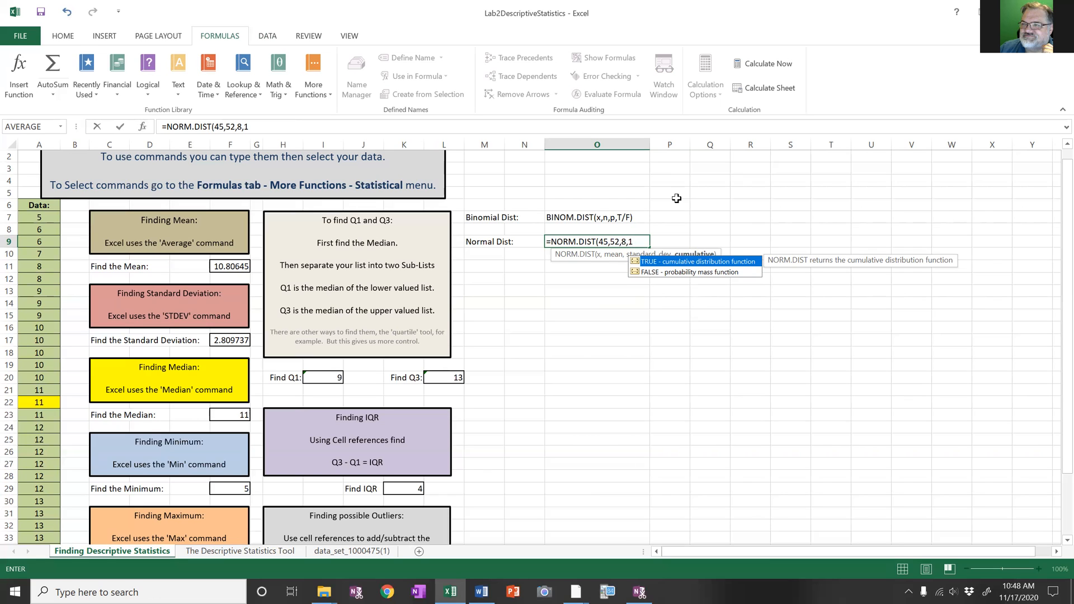
pyautogui.press('BackSpace')
pyautogui.write('T)')
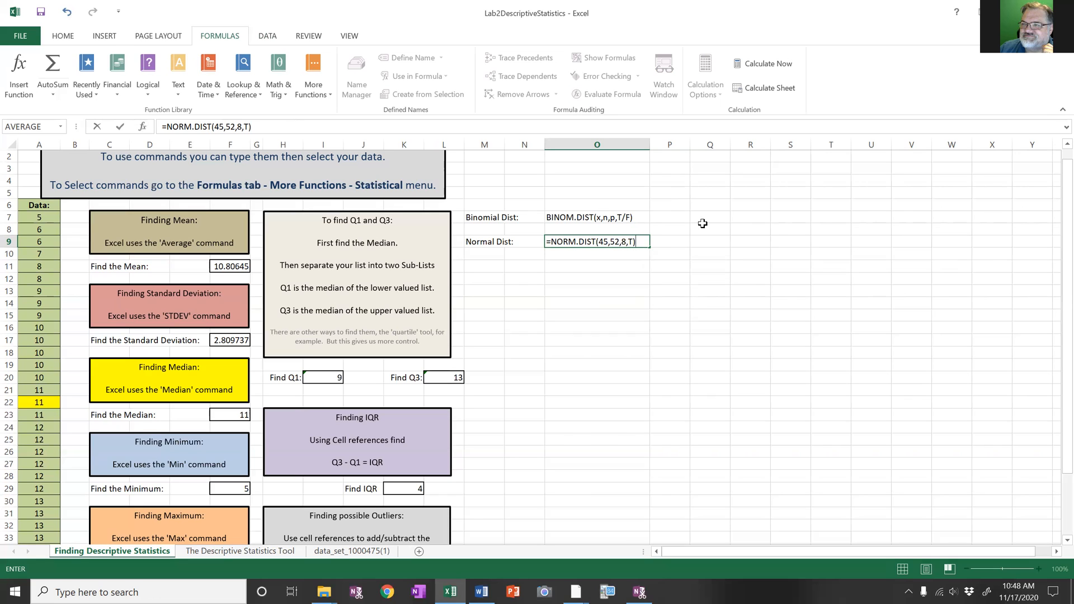
pyautogui.click(632, 242)
pyautogui.press('BackSpace')
pyautogui.write('1')
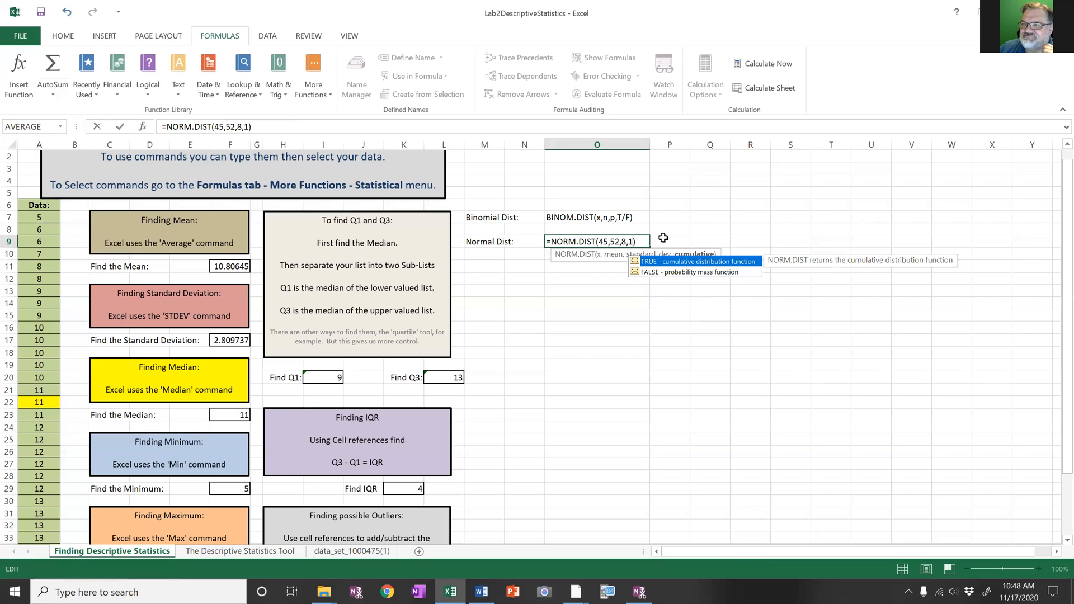
pyautogui.press('Return')
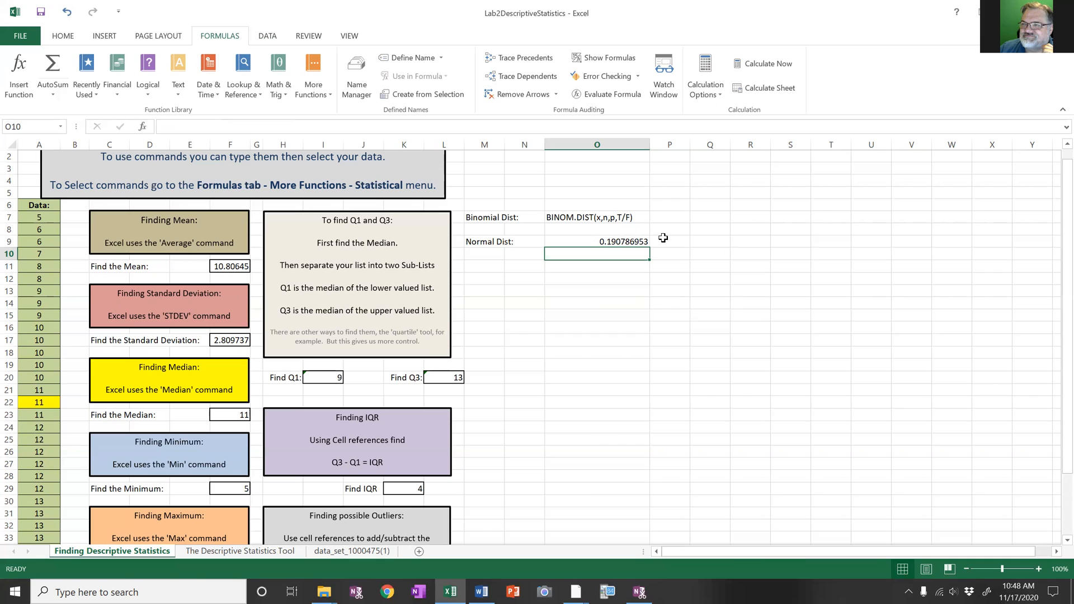
# Step: Replace the first argument of the NORM.DIST formula in O9 with the placeholder x
pyautogui.click(602, 242)
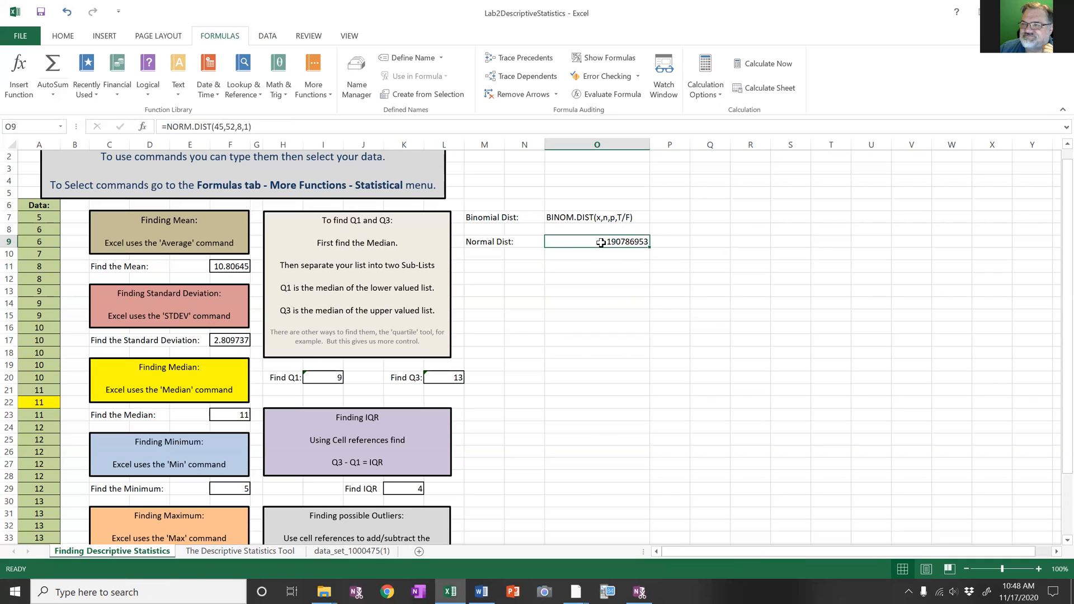
pyautogui.click(214, 126)
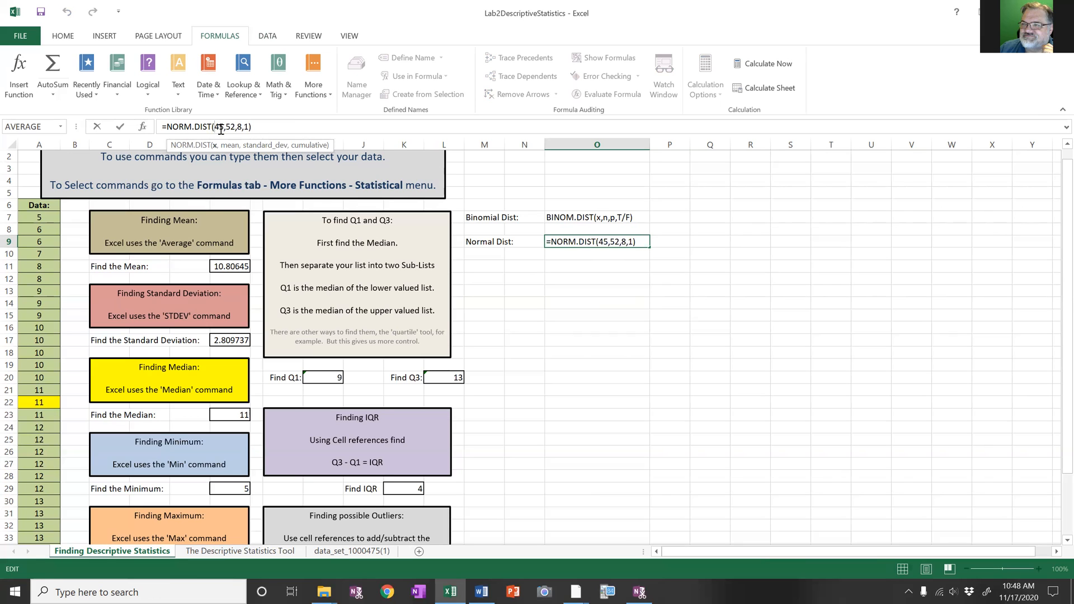
pyautogui.click(247, 126)
pyautogui.click(225, 127)
pyautogui.press('BackSpace')
pyautogui.press('BackSpace')
pyautogui.write('x')
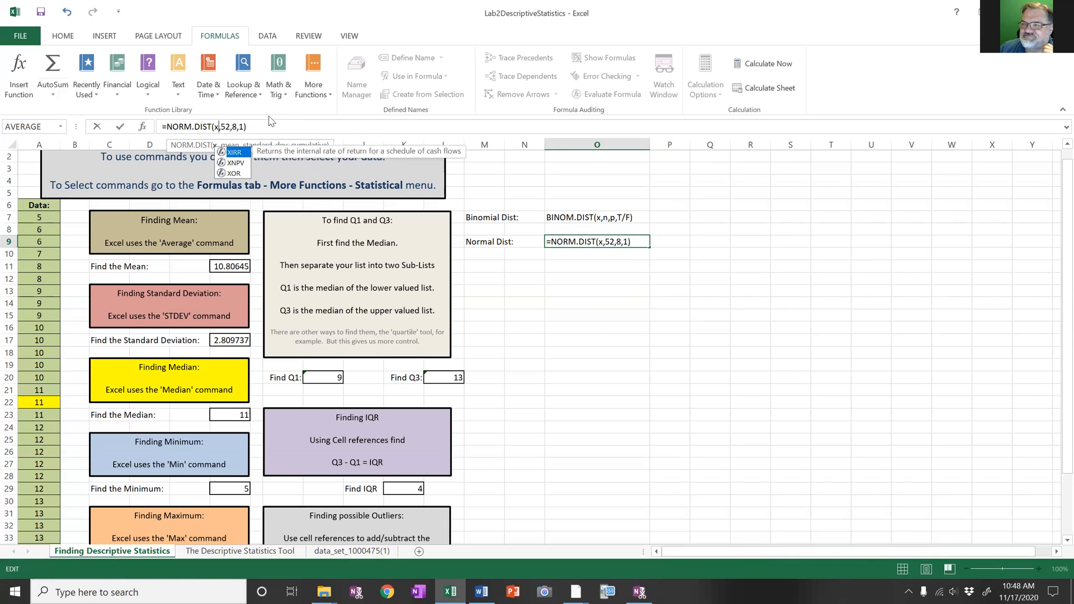
# Step: Replace the mean and standard deviation arguments of the NORM.DIST formula in O9 with the placeholders mean and s
pyautogui.press('Right')
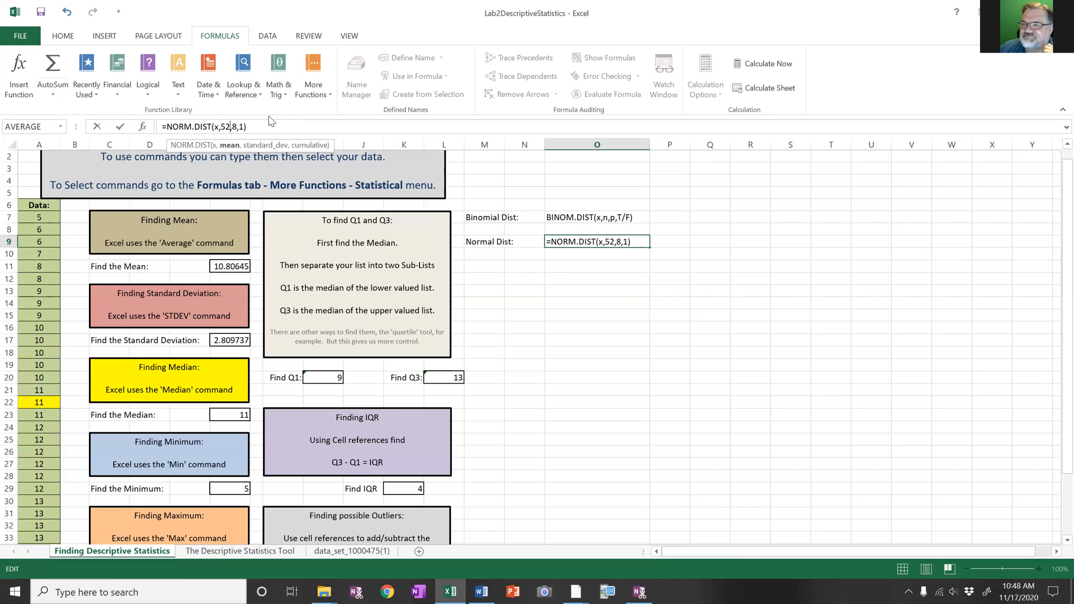
pyautogui.press('BackSpace')
pyautogui.press('BackSpace')
pyautogui.write('mean,')
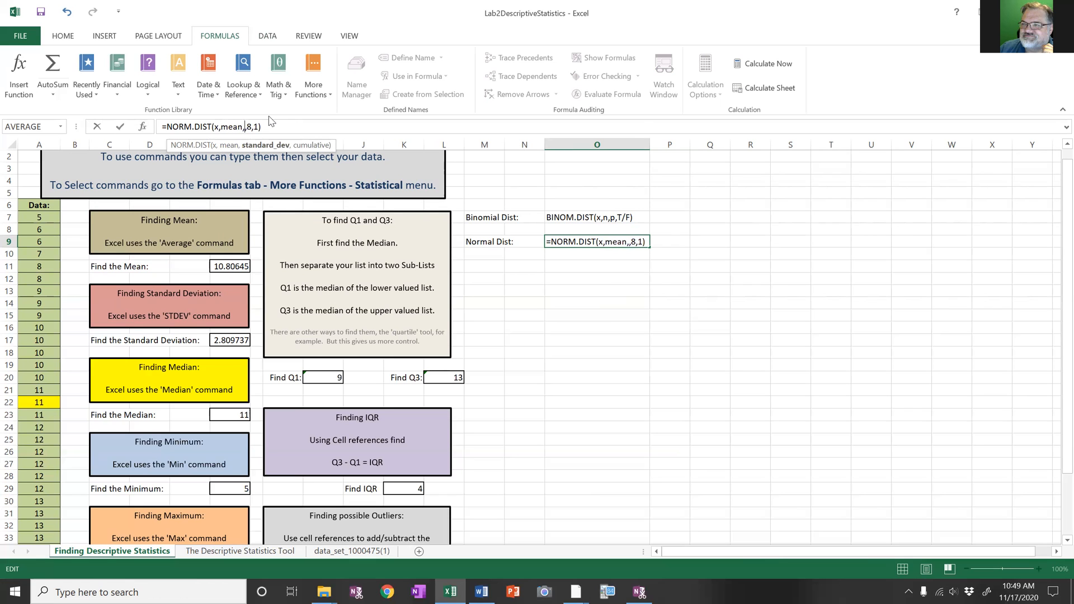
pyautogui.press('Delete')
pyautogui.press('Right')
pyautogui.press('BackSpace')
pyautogui.write('s')
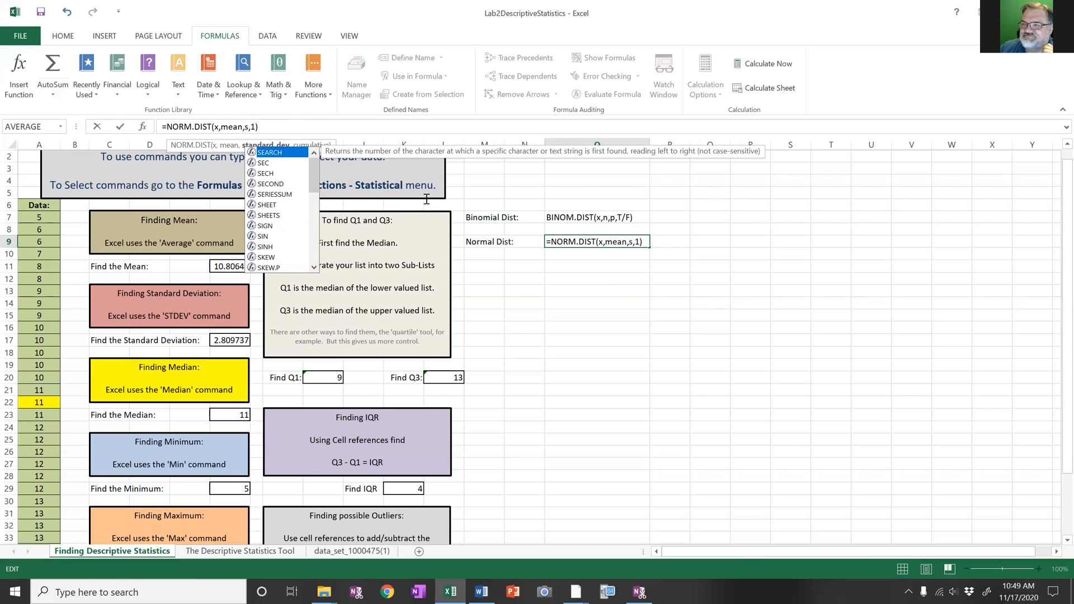
# Step: Remove the equals sign from the formula in O9 to keep it as the plain text NORM.DIST(x,mean,s,1)
pyautogui.doubleClick(170, 127)
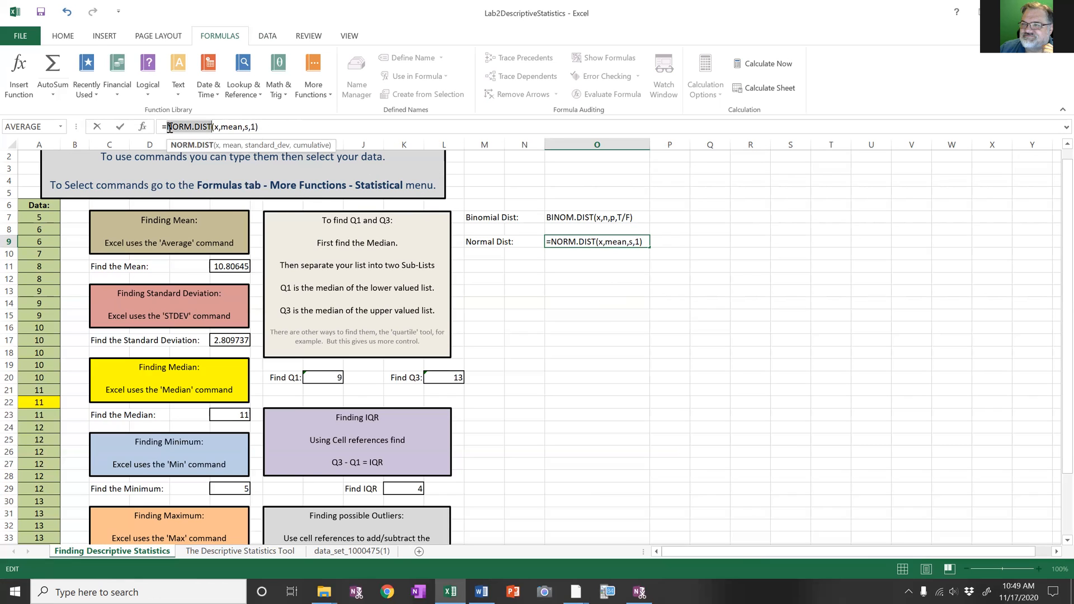
pyautogui.click(199, 127)
pyautogui.press('Home')
pyautogui.press('Delete')
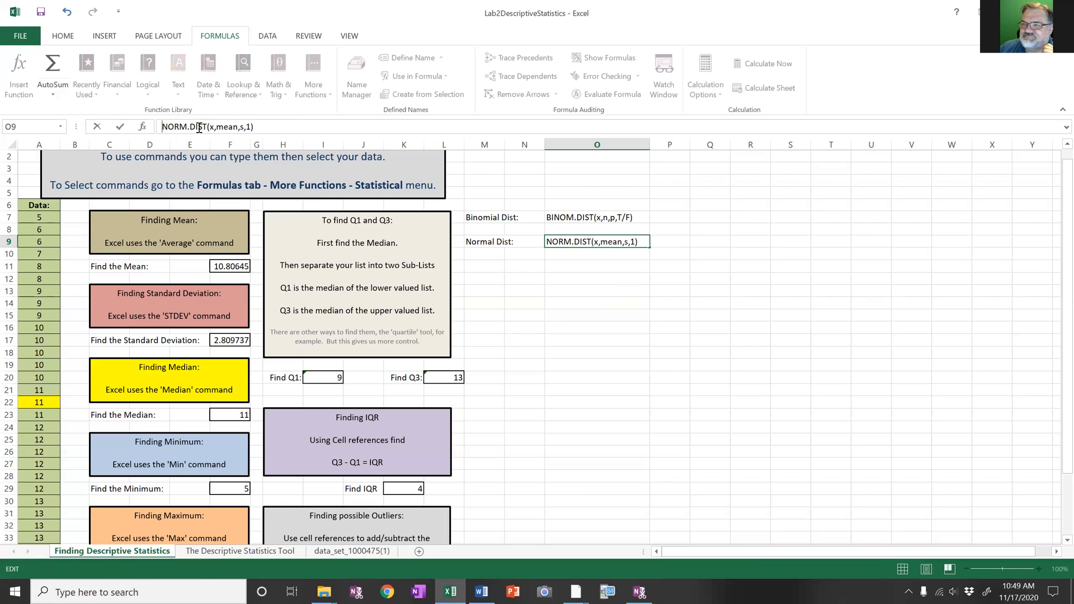
pyautogui.press('Return')
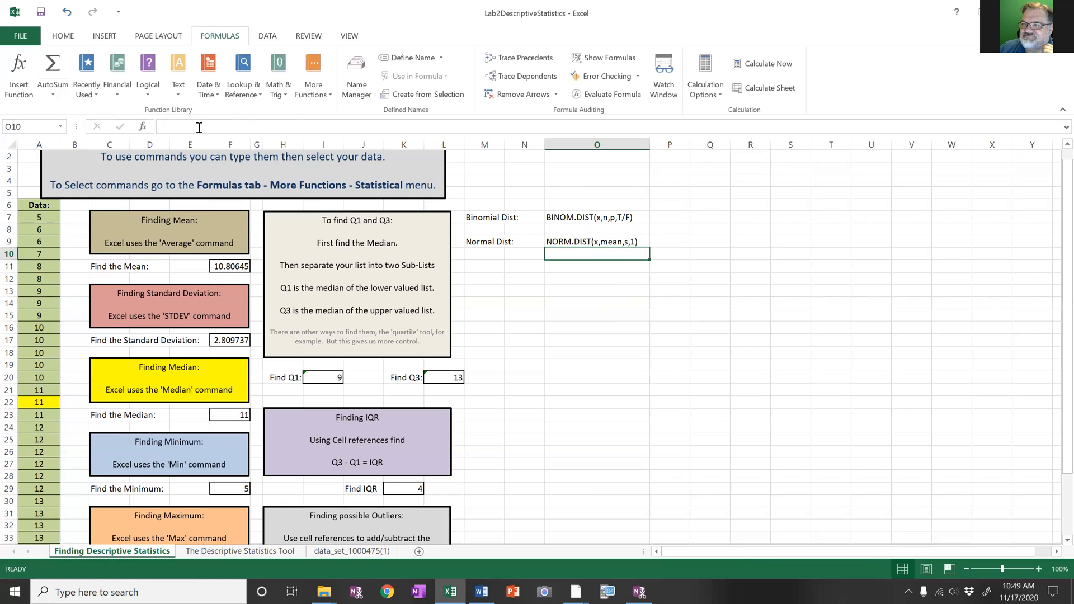
# Step: Enter the label "Norm Inverse:" in cell M11, below the "Normal Dist:" label
pyautogui.click(491, 267)
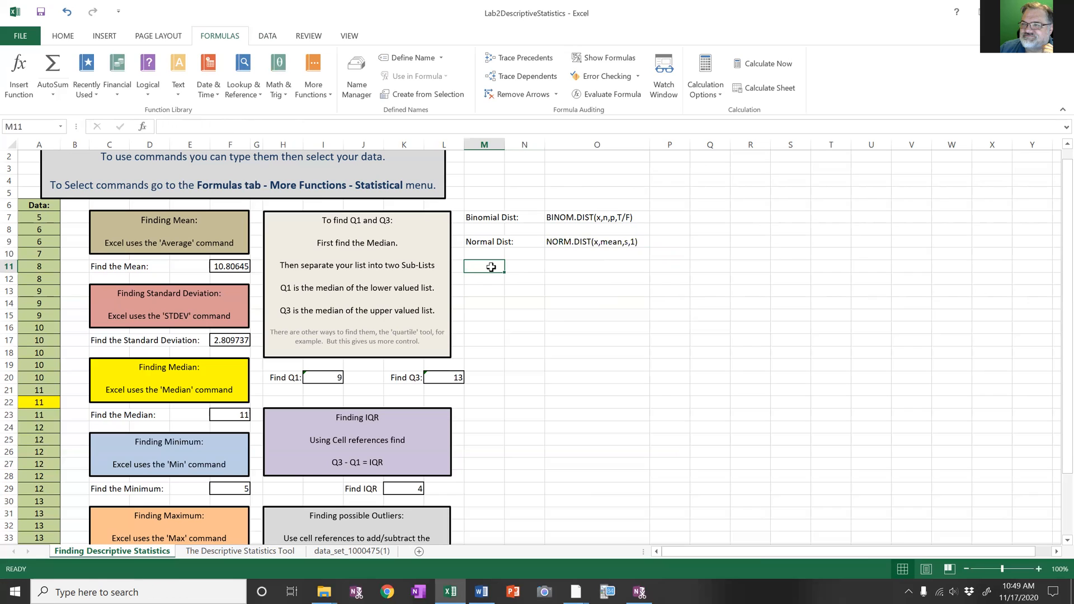
pyautogui.write('Norm')
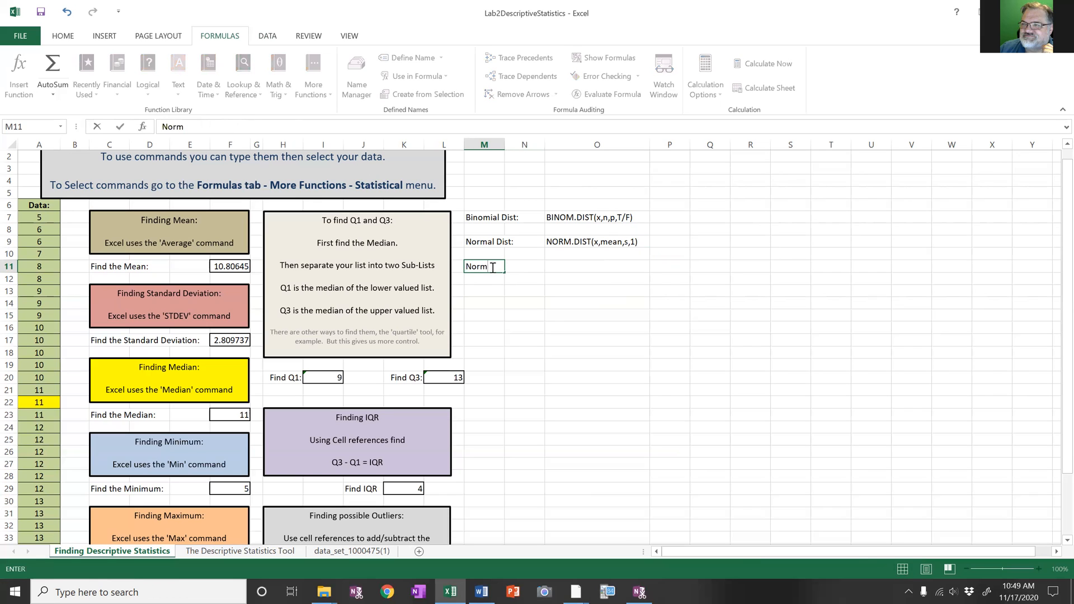
pyautogui.write('Inverse:')
pyautogui.click(567, 268)
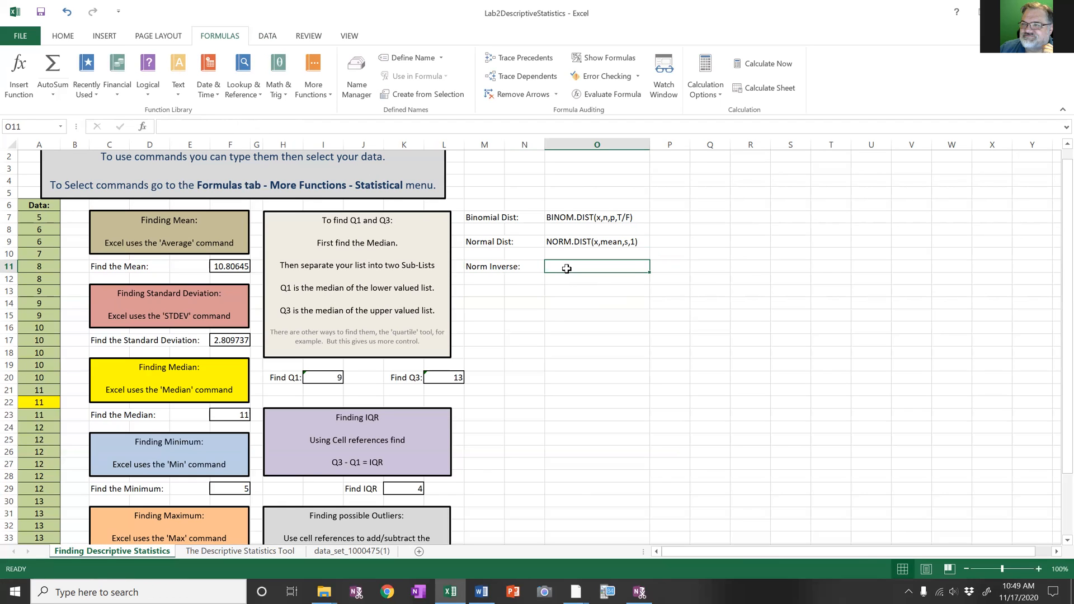
# Step: Calculate the normal inverse in O11 with NORM.INV, using probability .40, mean 50 and standard deviation 6
pyautogui.write('=')
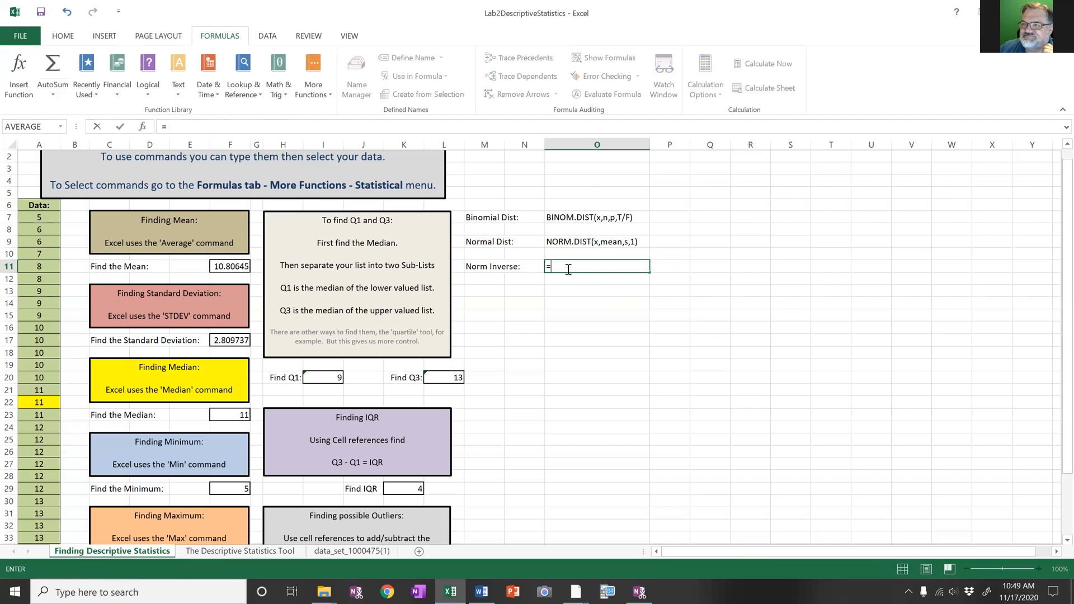
pyautogui.write('norm')
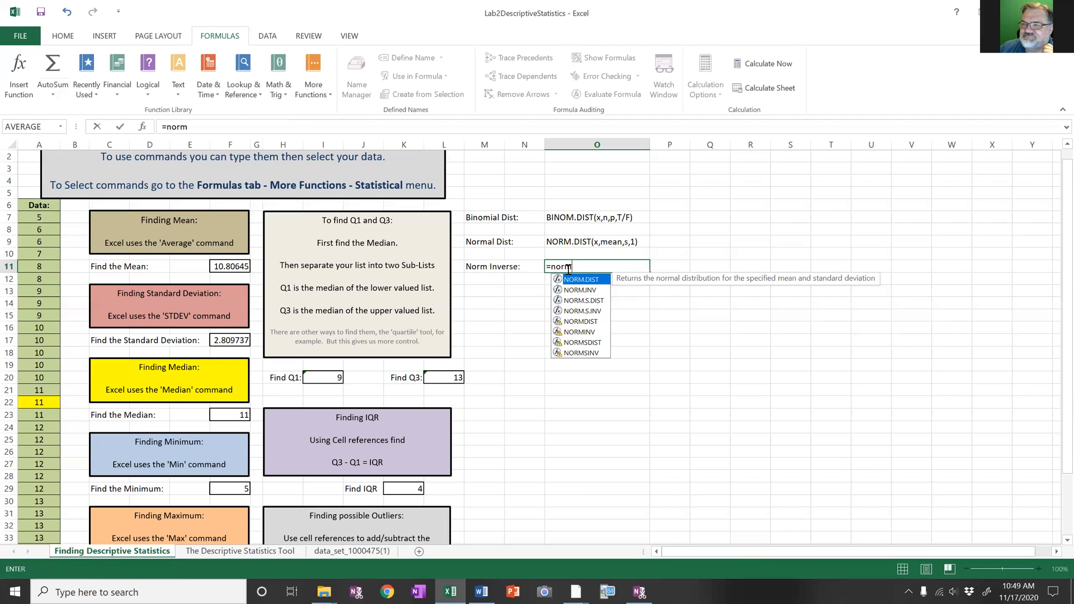
pyautogui.write('.')
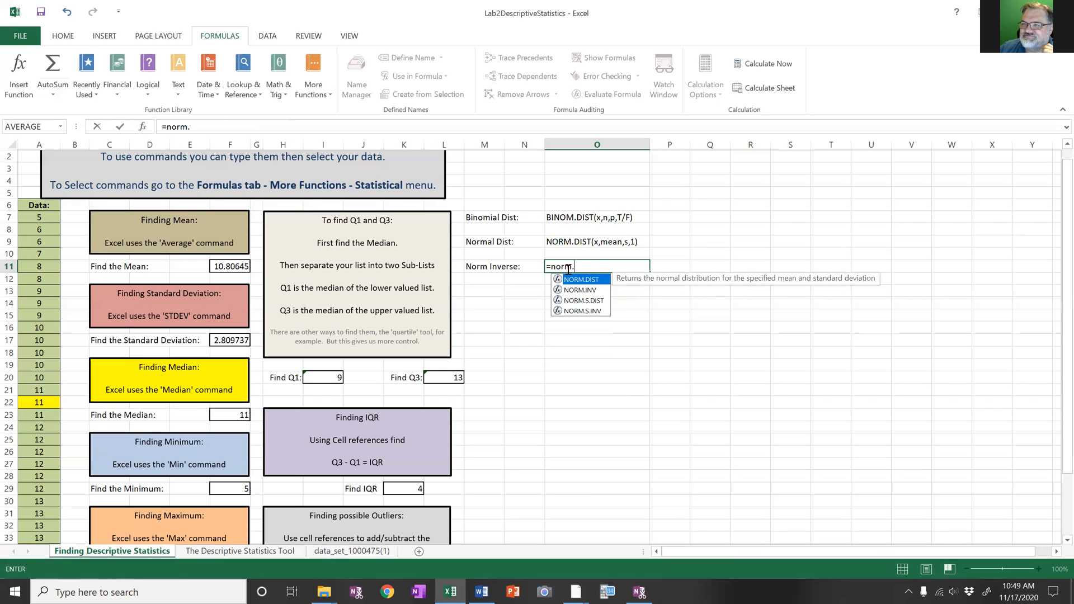
pyautogui.write('inv')
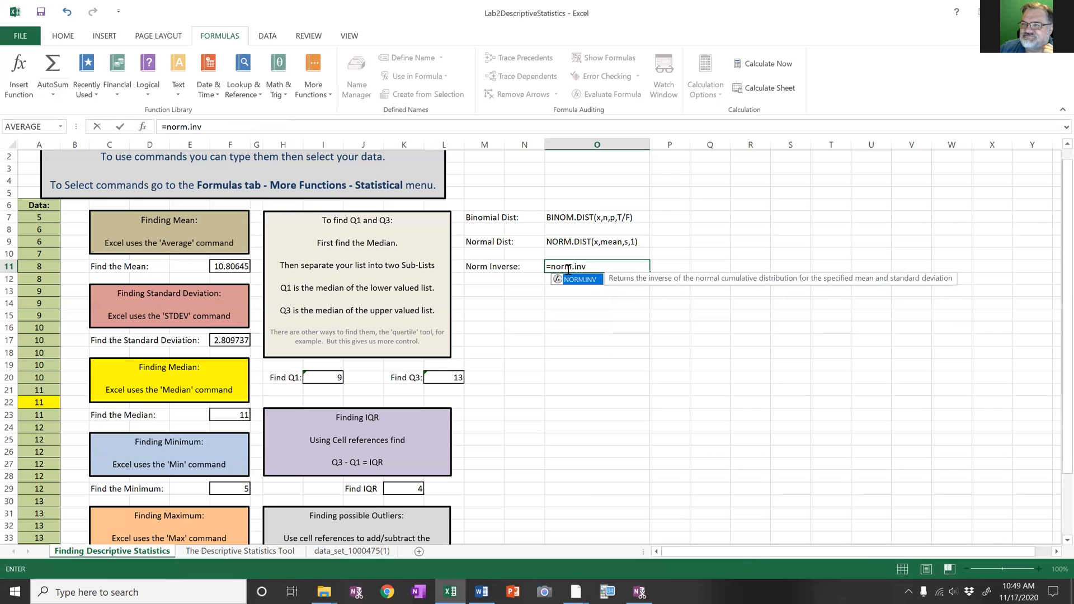
pyautogui.write('(')
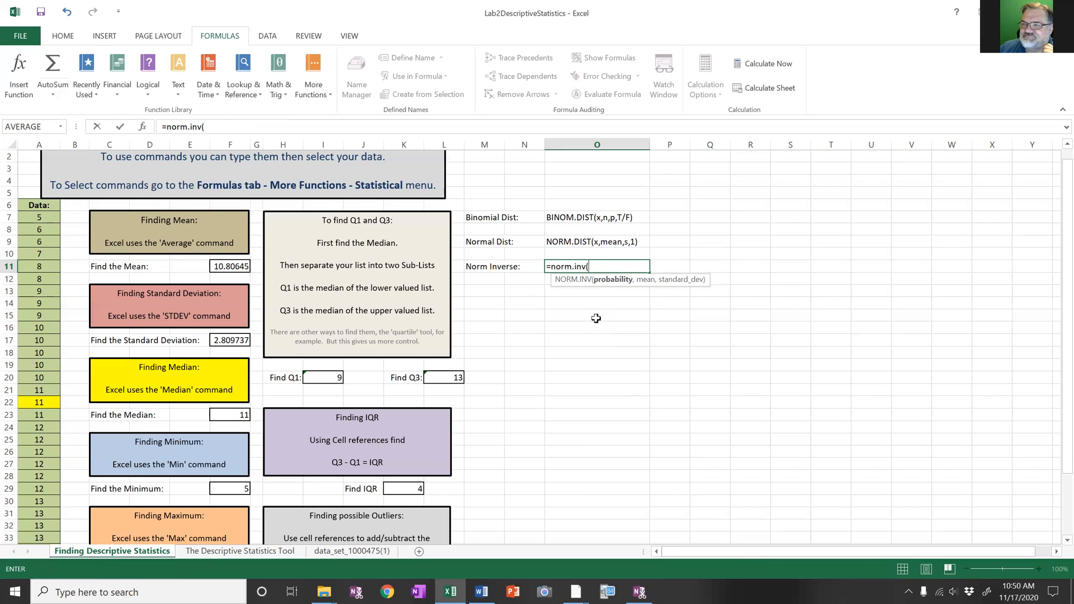
pyautogui.write('.40')
pyautogui.write(',')
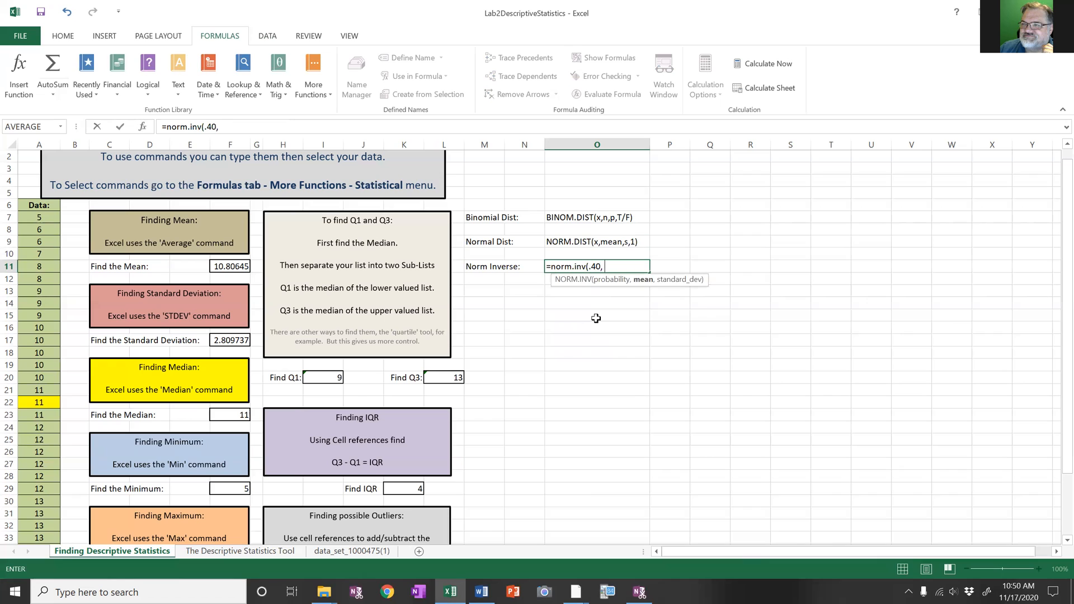
pyautogui.write(' 50, 6')
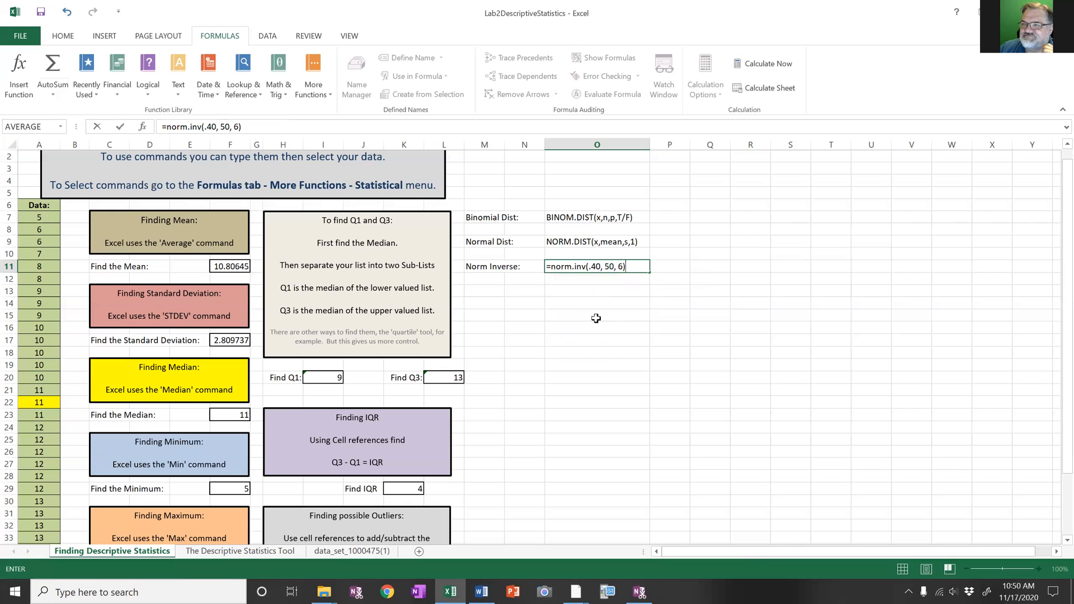
pyautogui.press('Return')
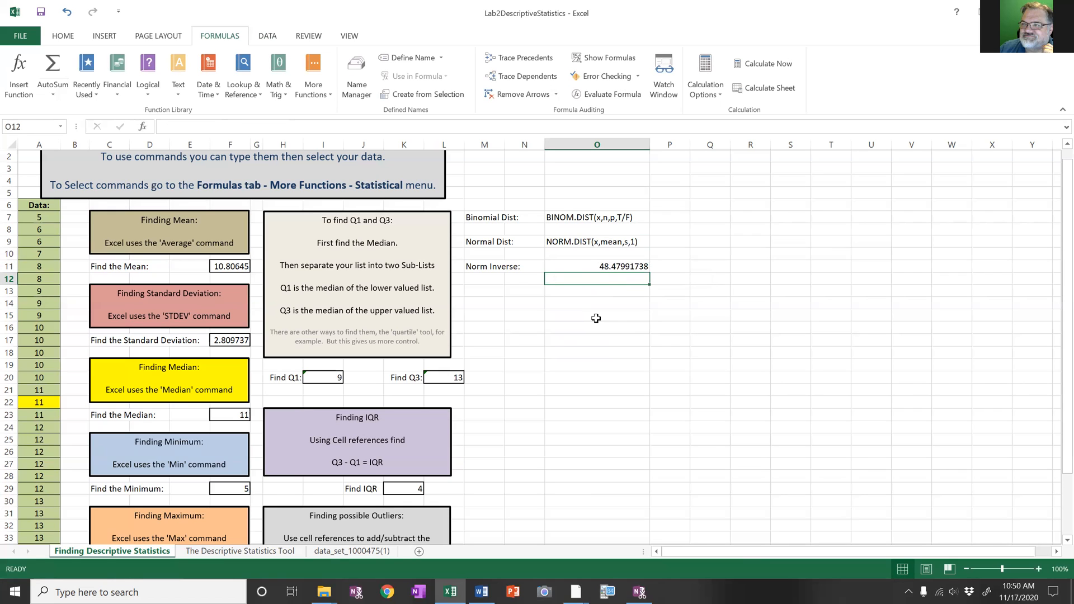
# Step: Replace the probability argument of the NORM.INV formula in O11 with the placeholder prob
pyautogui.click(568, 264)
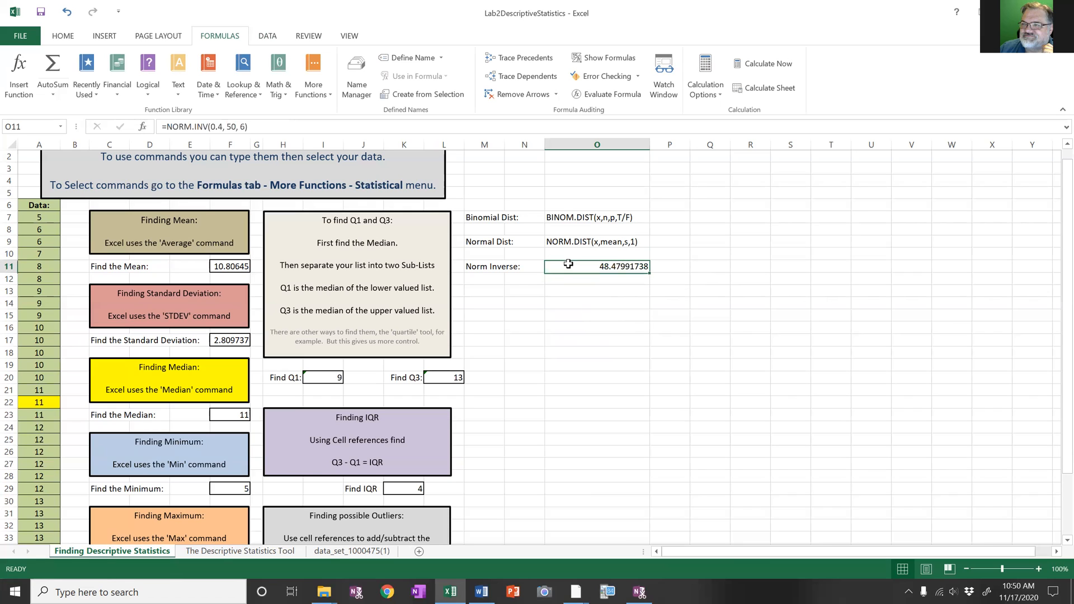
pyautogui.doubleClick(222, 126)
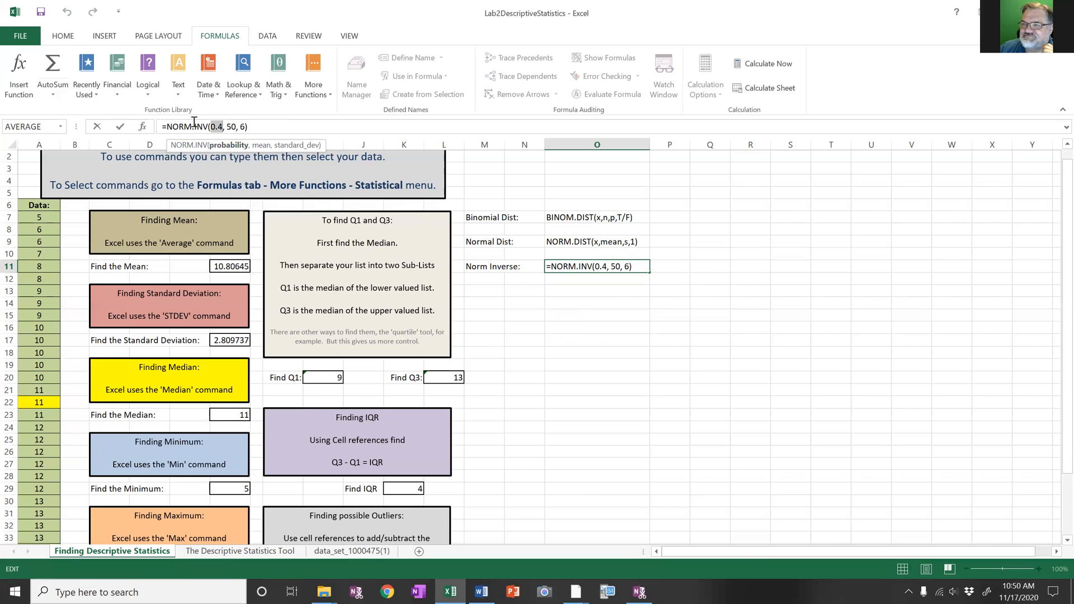
pyautogui.write('pro')
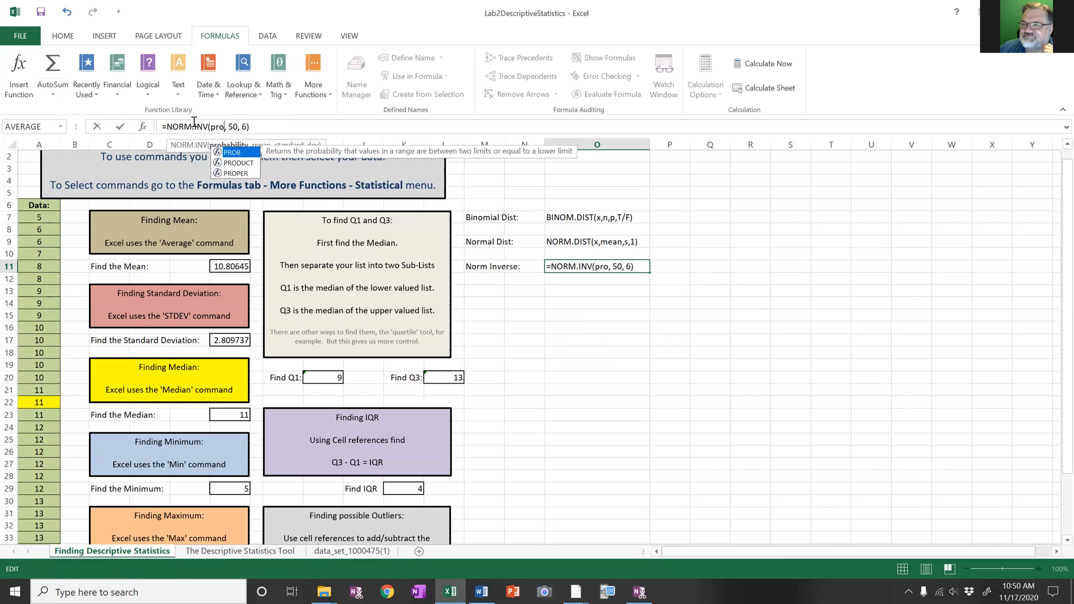
pyautogui.write('b')
pyautogui.press('Right')
pyautogui.press('Right')
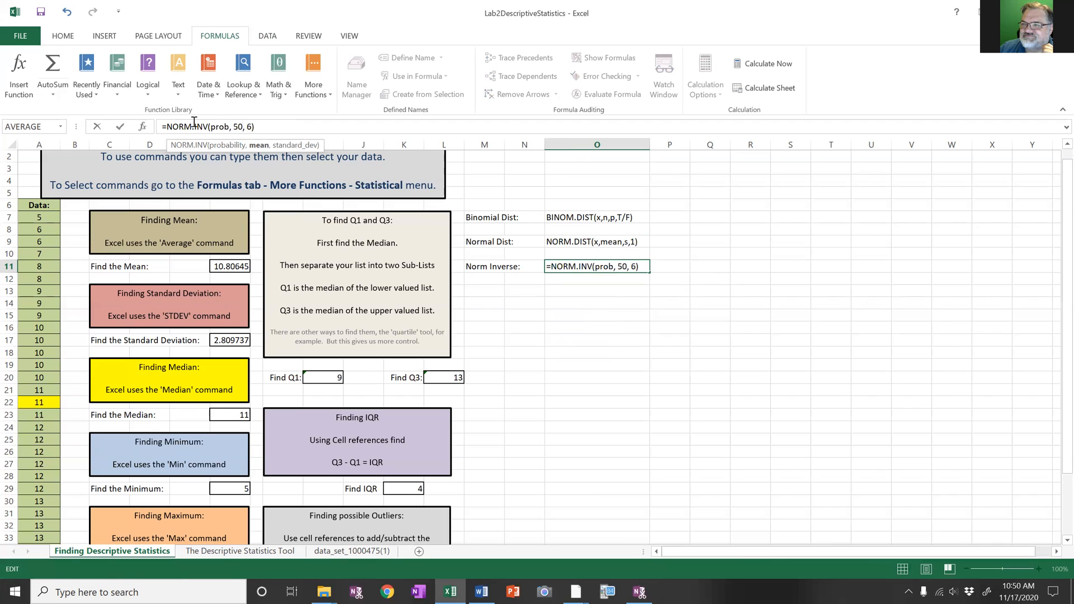
# Step: Replace the mean and standard deviation arguments of the NORM.INV formula in O11 with the placeholders mean and s
pyautogui.press('Delete')
pyautogui.press('Delete')
pyautogui.write('mean')
pyautogui.press('Right')
pyautogui.press('Right')
pyautogui.press('Delete')
pyautogui.write('s')
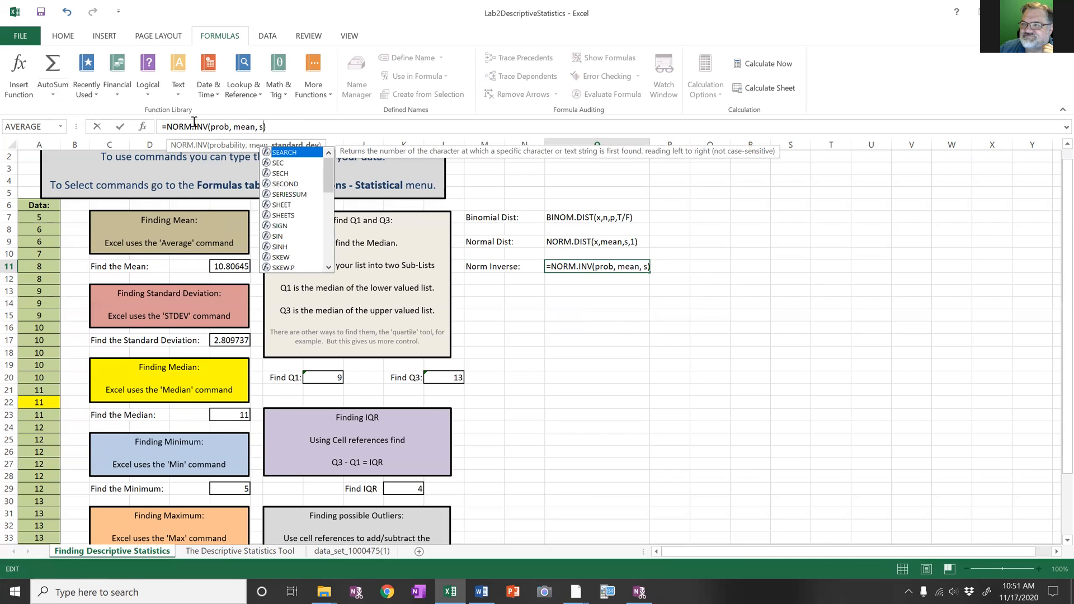
# Step: Remove the equals sign from the formula in O11 to keep it as the plain text NORM.INV(prob, mean, s)
pyautogui.click(167, 126)
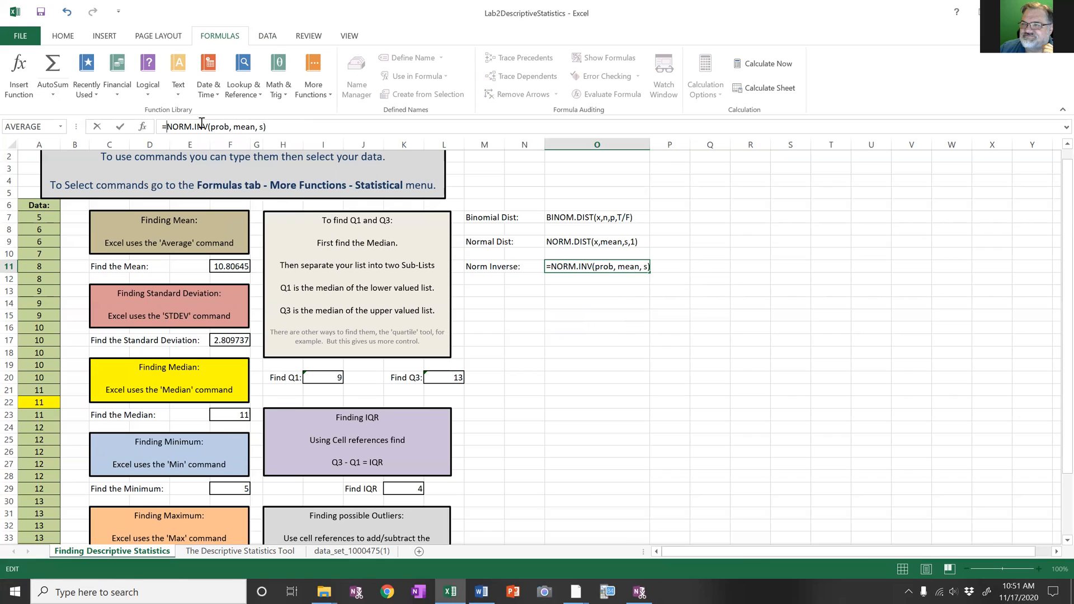
pyautogui.press('BackSpace')
pyautogui.press('Return')
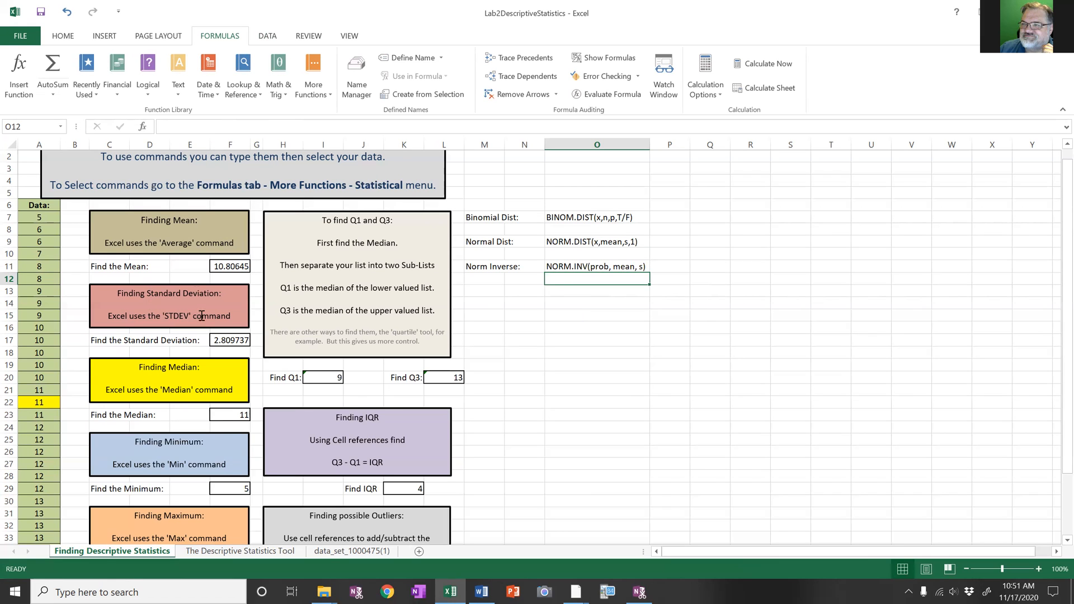
# Step: Examine the Alpha, Standard_dev and Size arguments of the CONFIDENCE.NORM function for cell O13, then cancel without inserting it
pyautogui.scroll(-2, 195, 329)
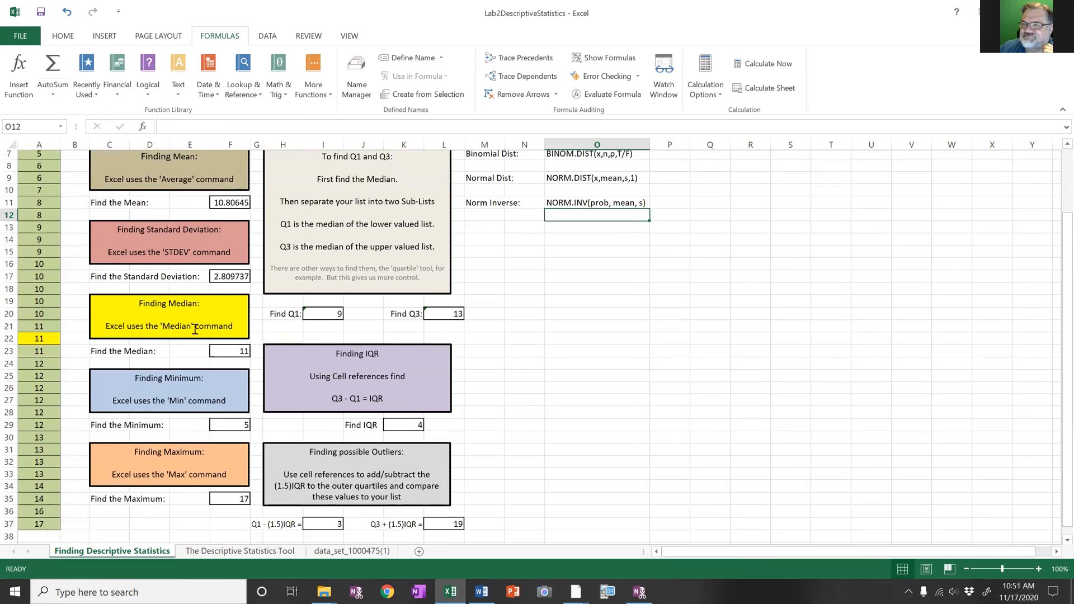
pyautogui.scroll(2, 579, 296)
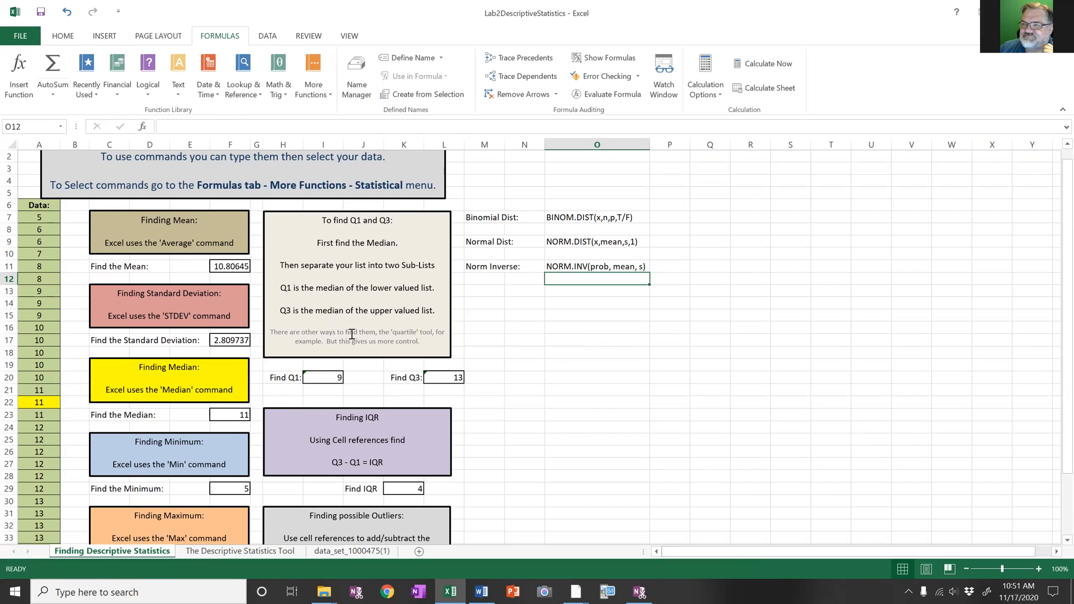
pyautogui.click(561, 292)
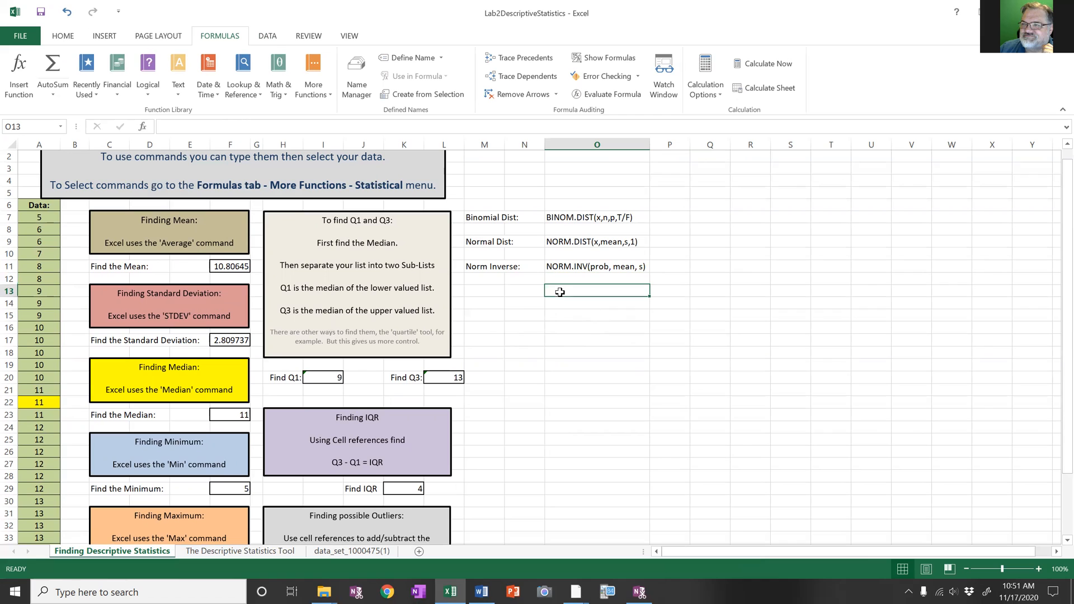
pyautogui.click(328, 96)
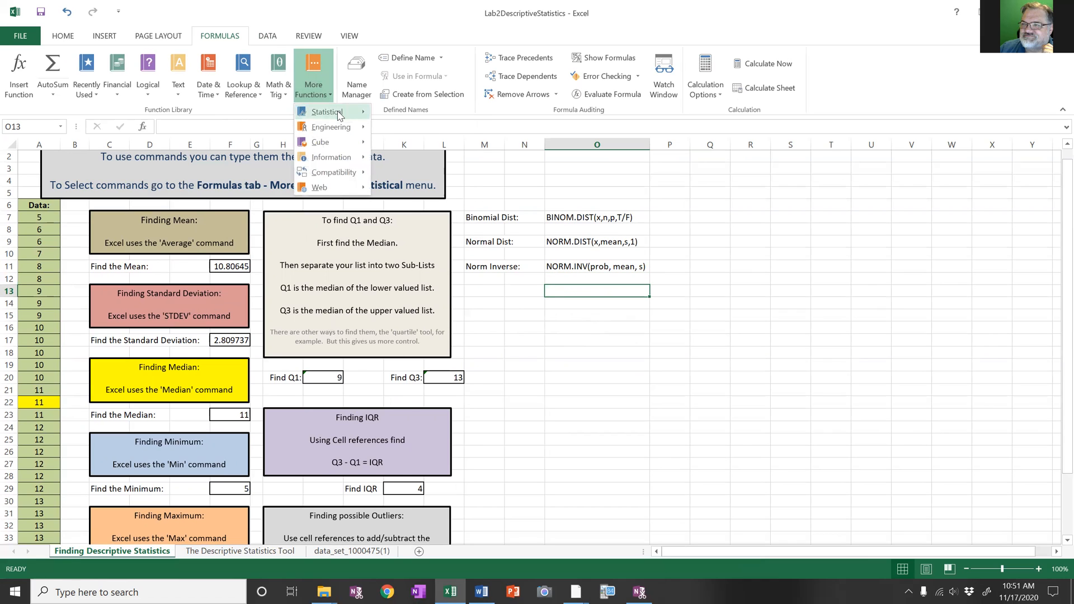
pyautogui.moveTo(338, 116)
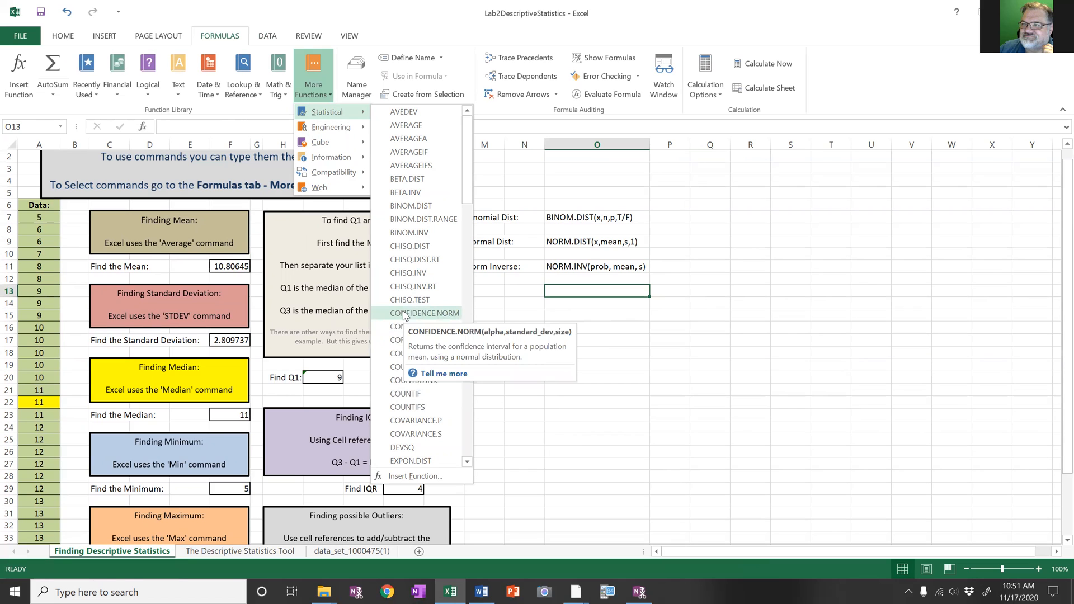
pyautogui.click(405, 314)
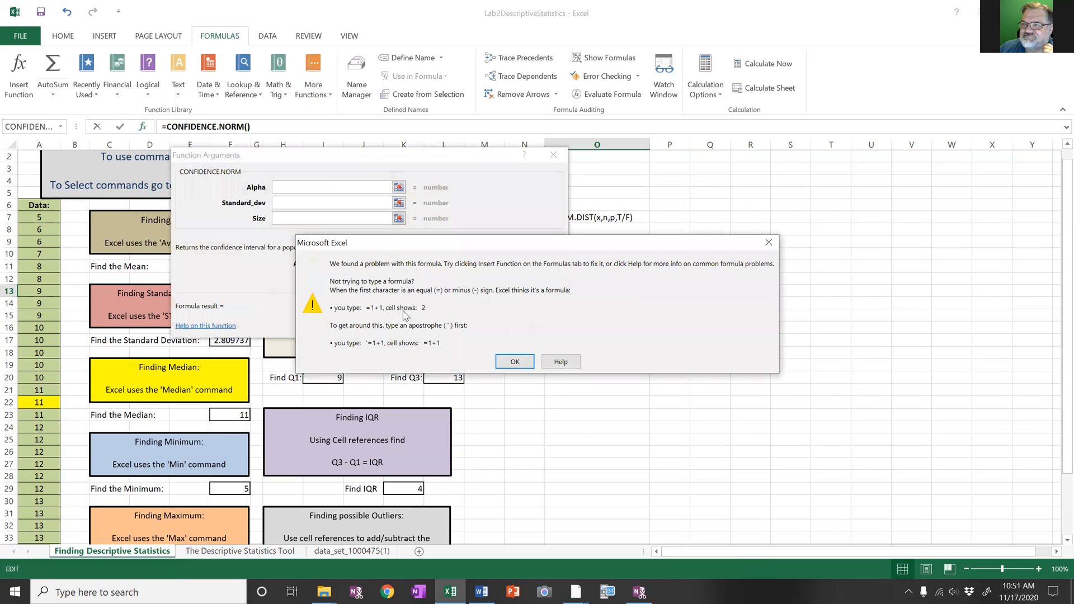
pyautogui.click(514, 362)
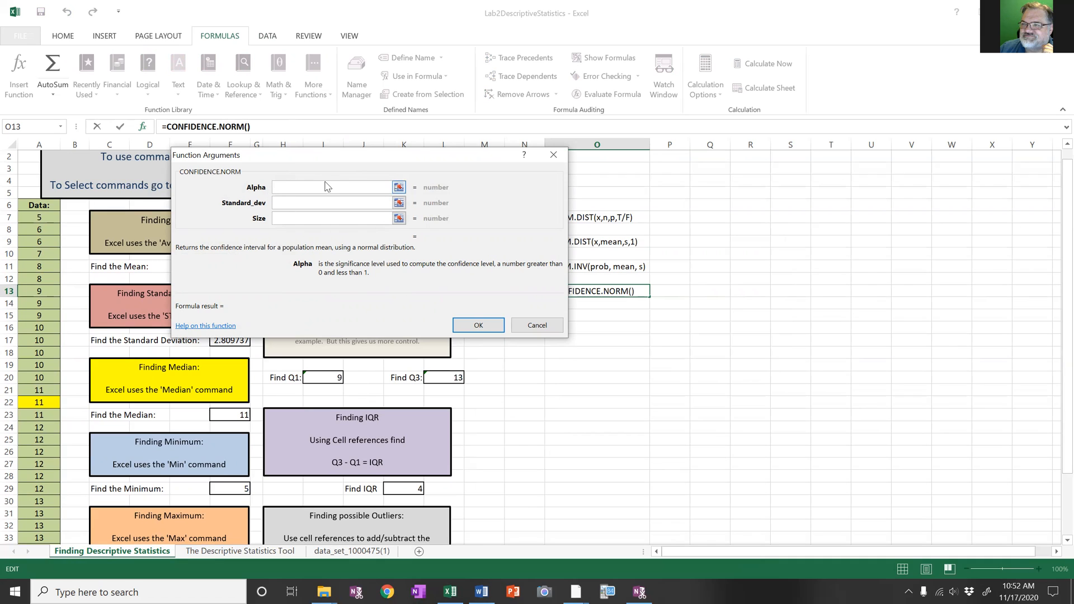
pyautogui.click(287, 204)
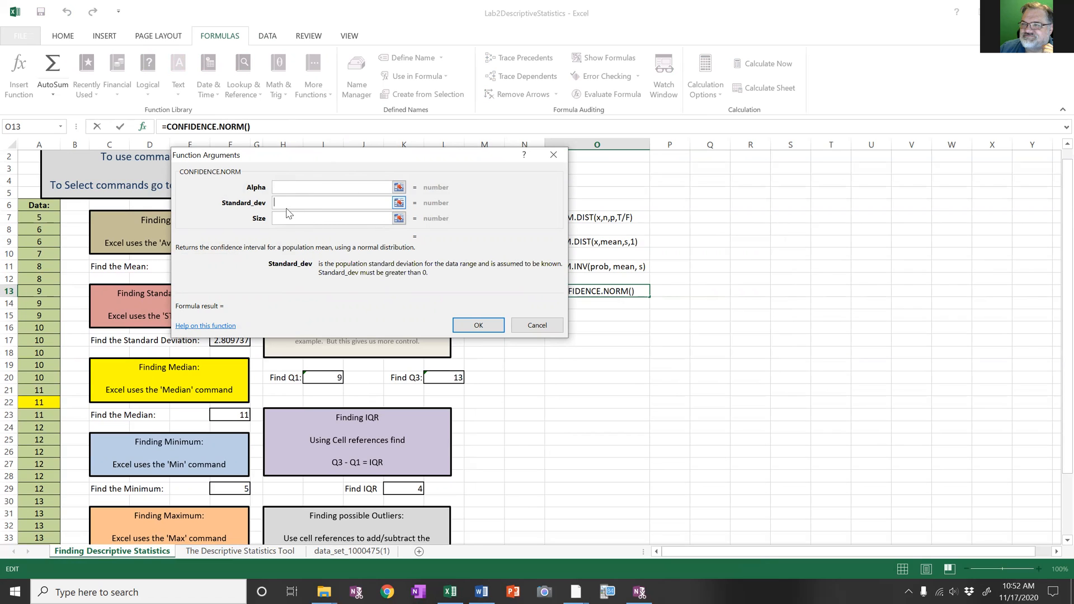
pyautogui.click(287, 219)
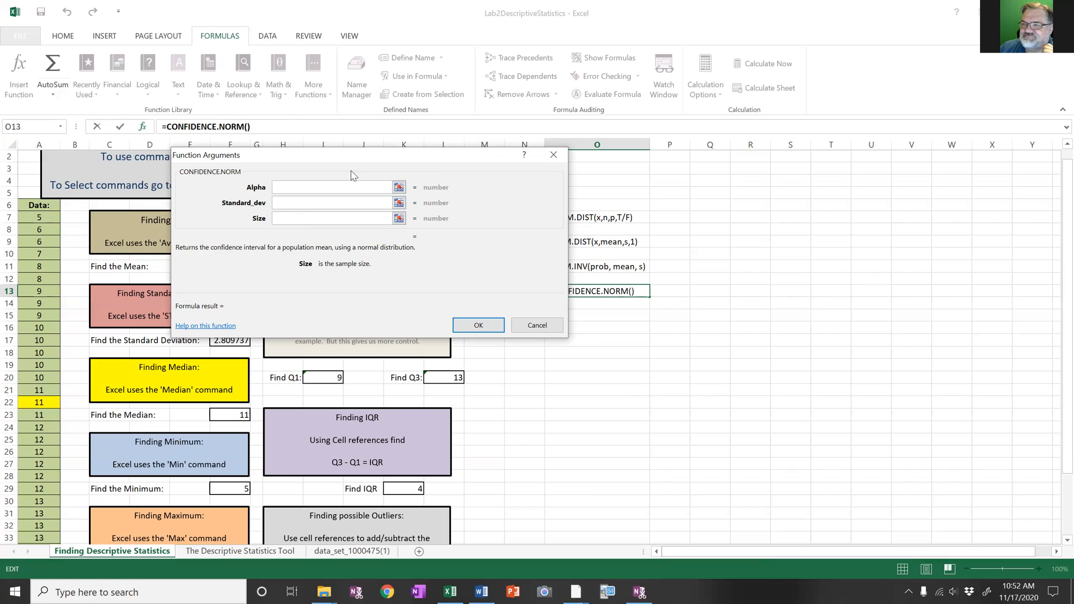
pyautogui.click(554, 154)
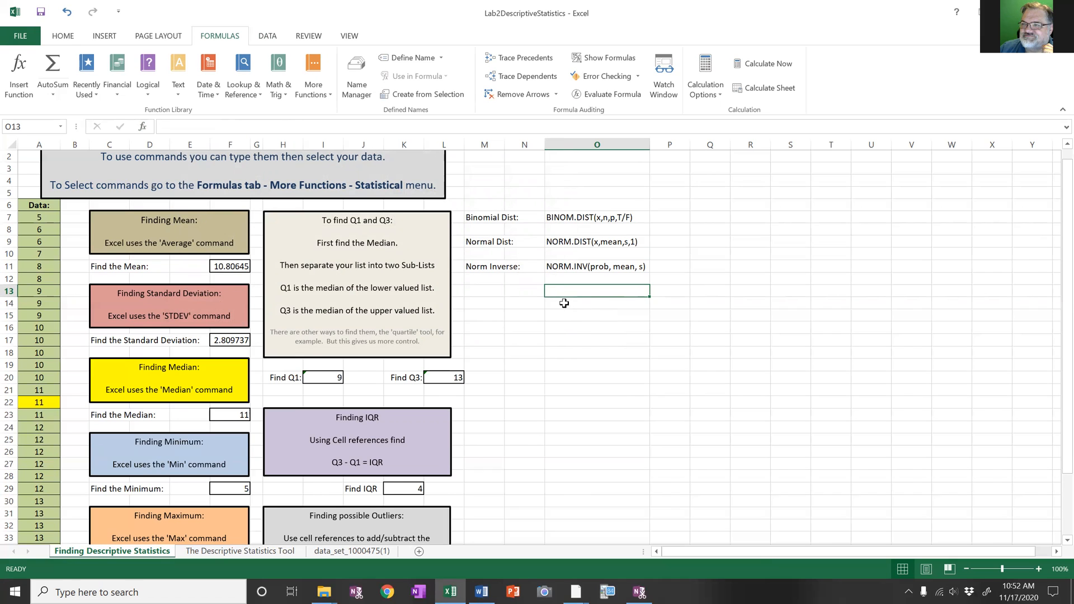
pyautogui.scroll(-1, 562, 307)
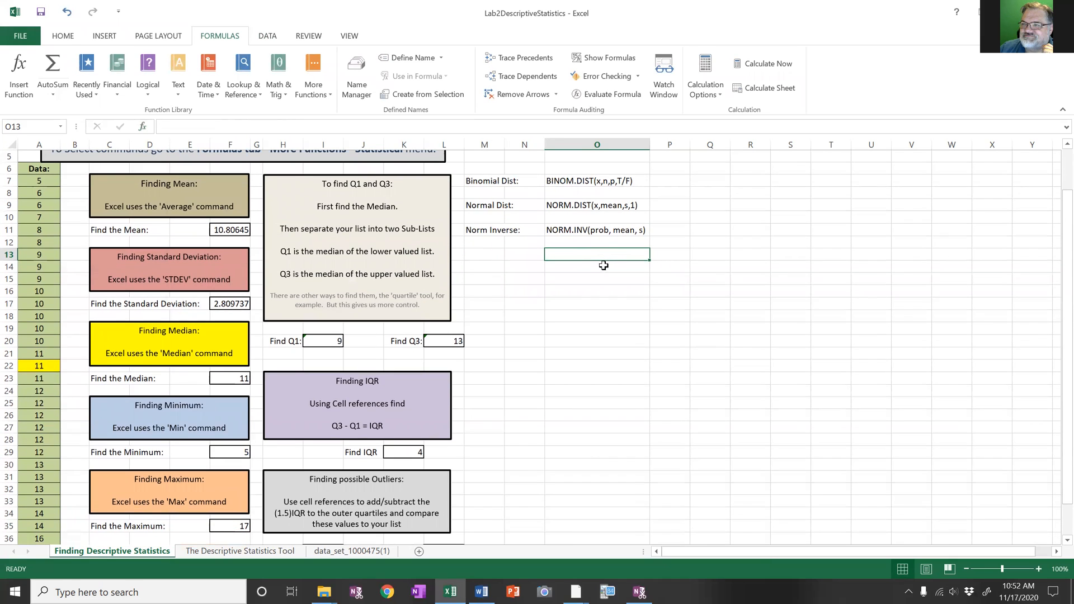